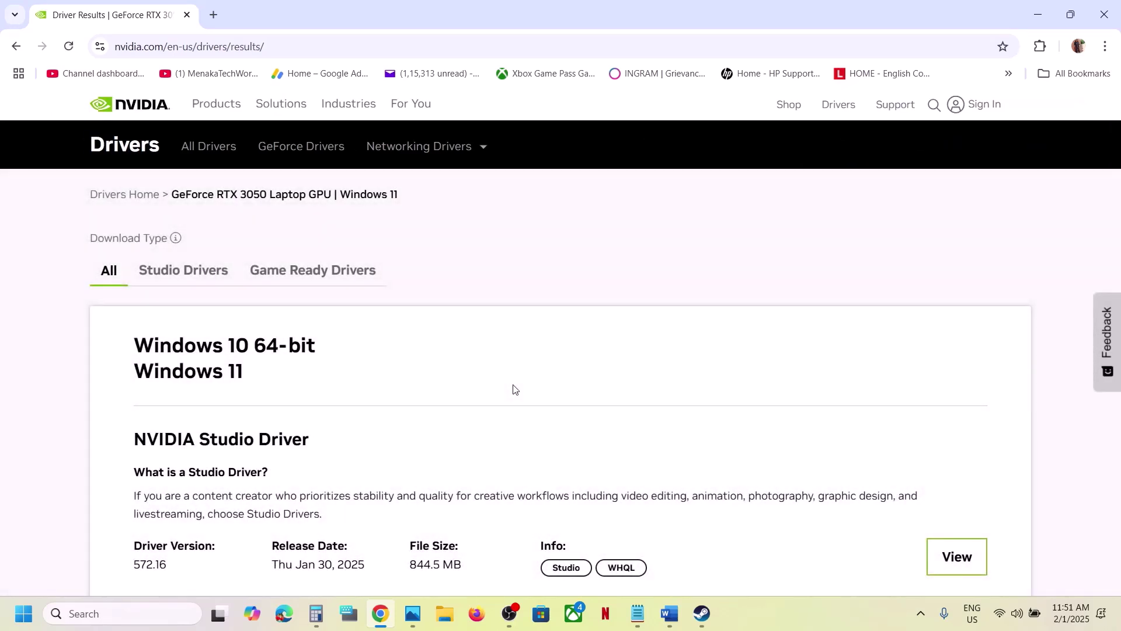
Expand the older driver versions and open the details page of GeForce Game Ready Driver 566.36.
scroll(513, 388, "down", 6)
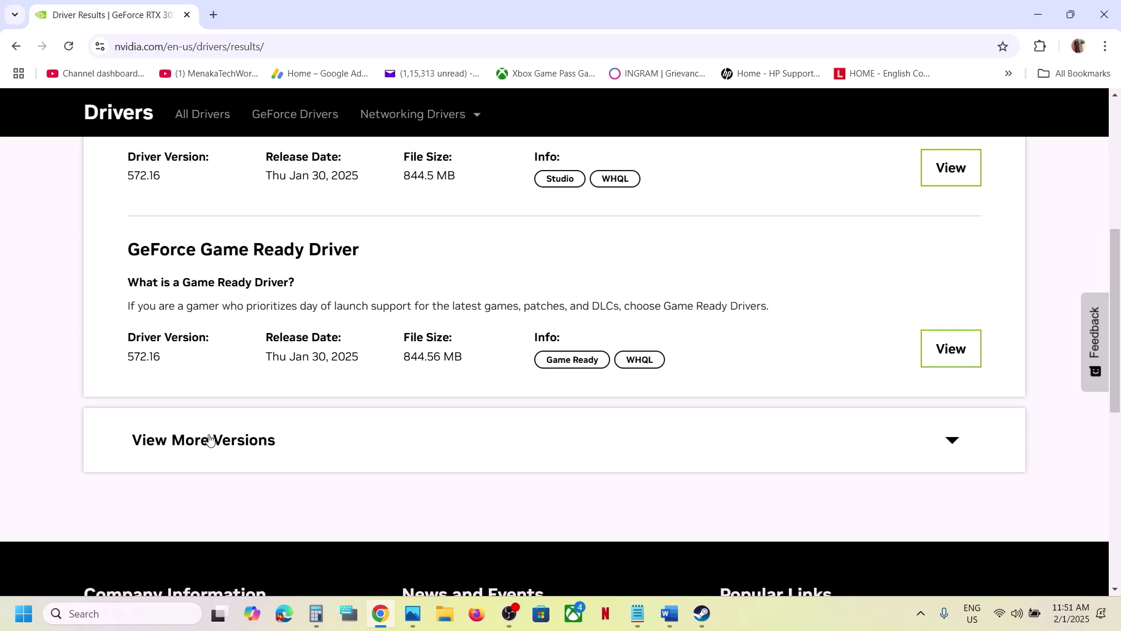
left_click(210, 439)
scroll(210, 439, "down", 5)
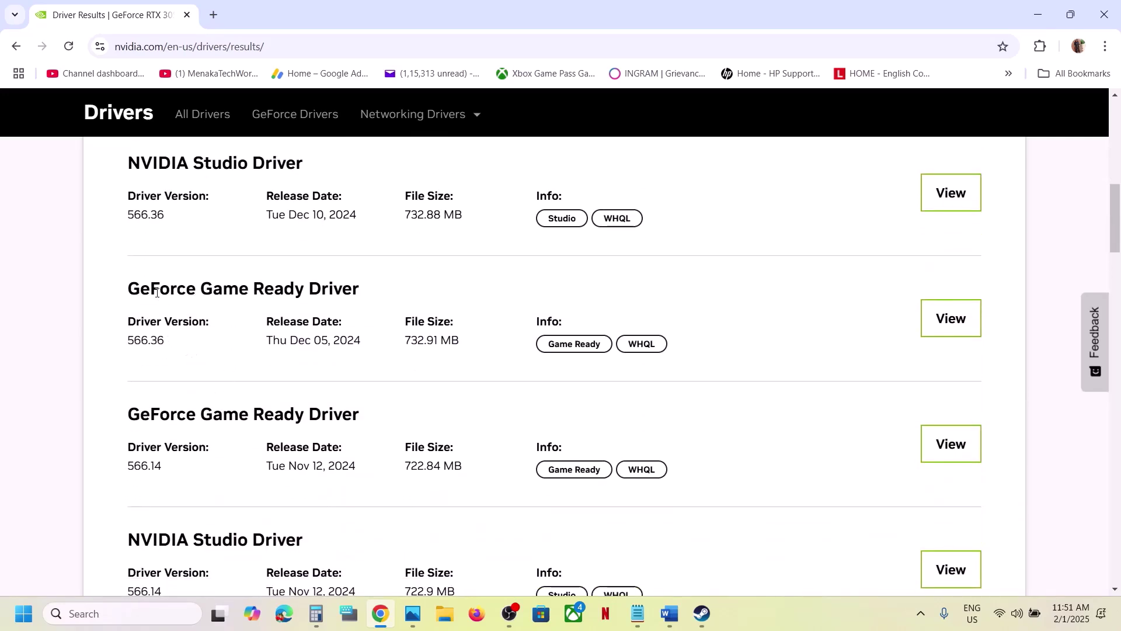
left_click_drag(147, 288, 373, 316)
left_click_drag(136, 345, 187, 344)
left_click(947, 318)
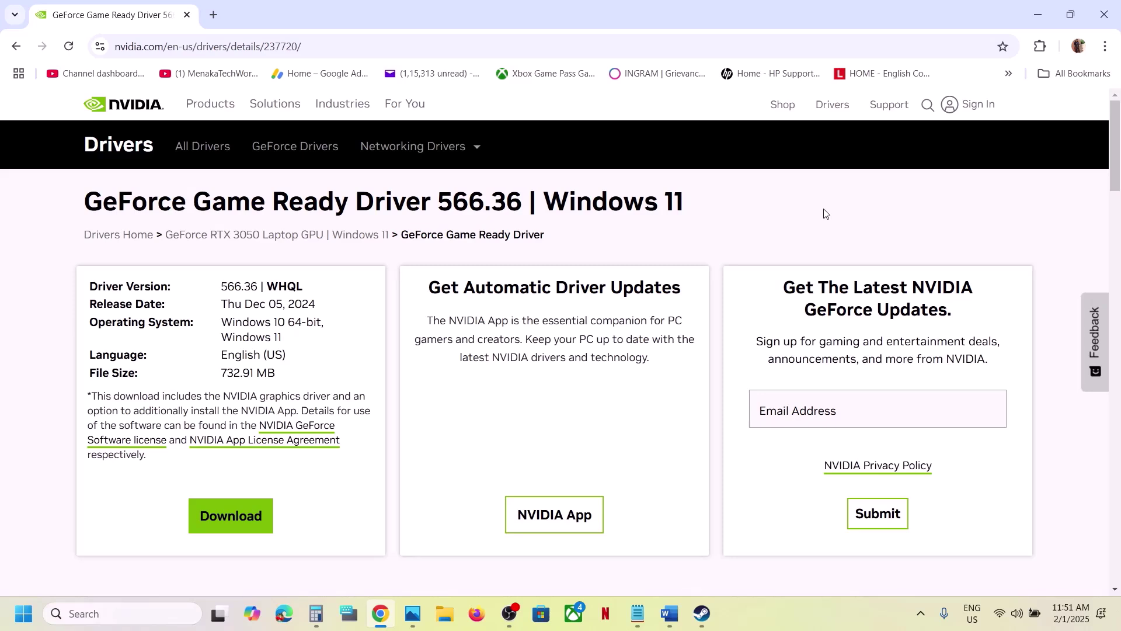
Display the computer's power options to locate Restart, and leave them without choosing any.
left_click(5, 627)
left_click(422, 566)
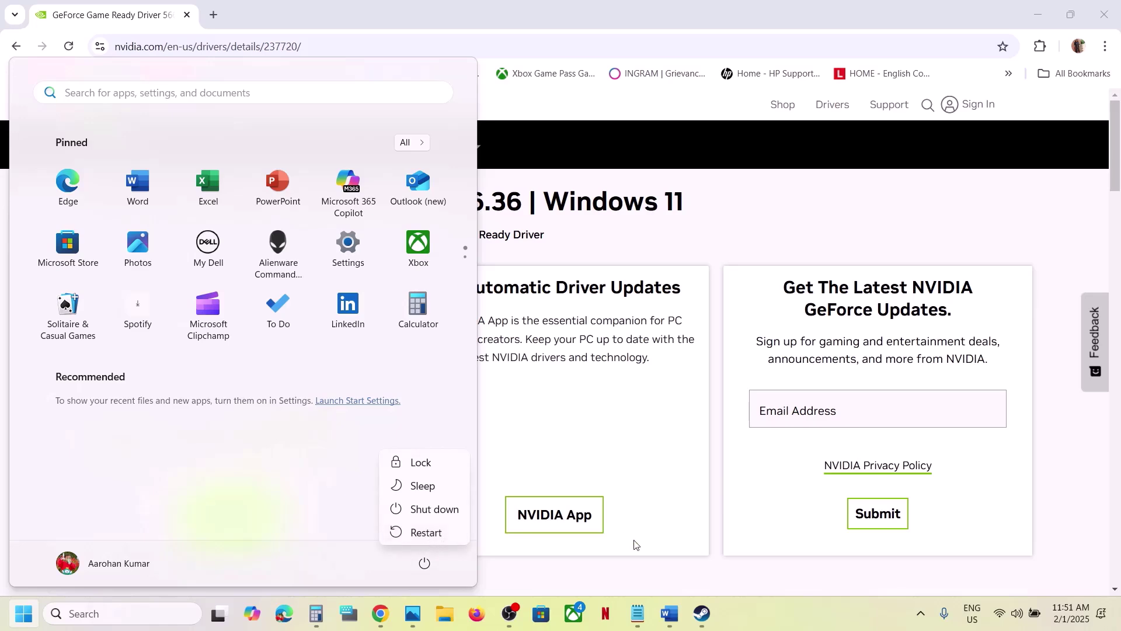
left_click(708, 614)
Switch to the Word notes and copy the Step 4 text "AMD Users install optional driver 25.1.1".
left_click(669, 613)
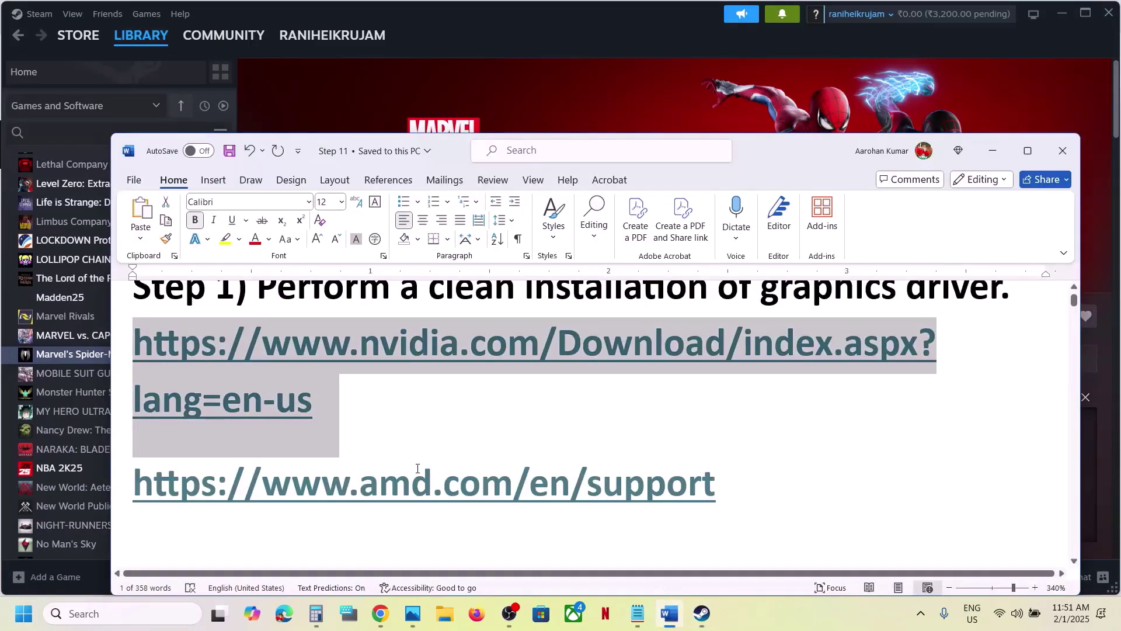
scroll(385, 459, "down", 3)
scroll(385, 459, "down", 8)
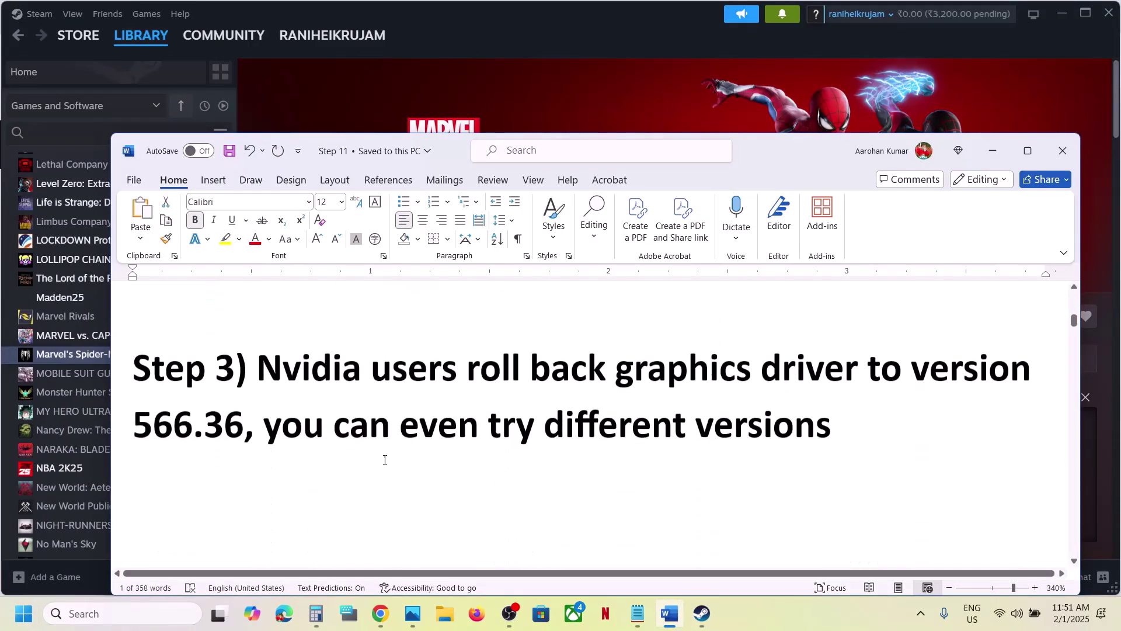
scroll(385, 460, "up", 1)
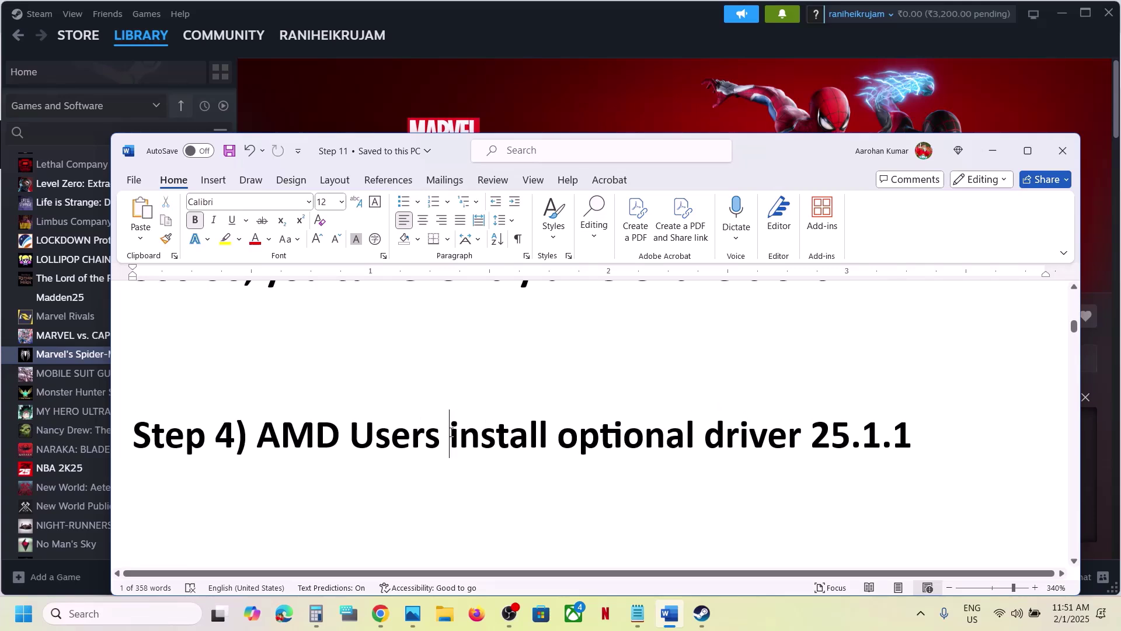
left_click_drag(265, 430, 910, 437)
key("ctrl+c")
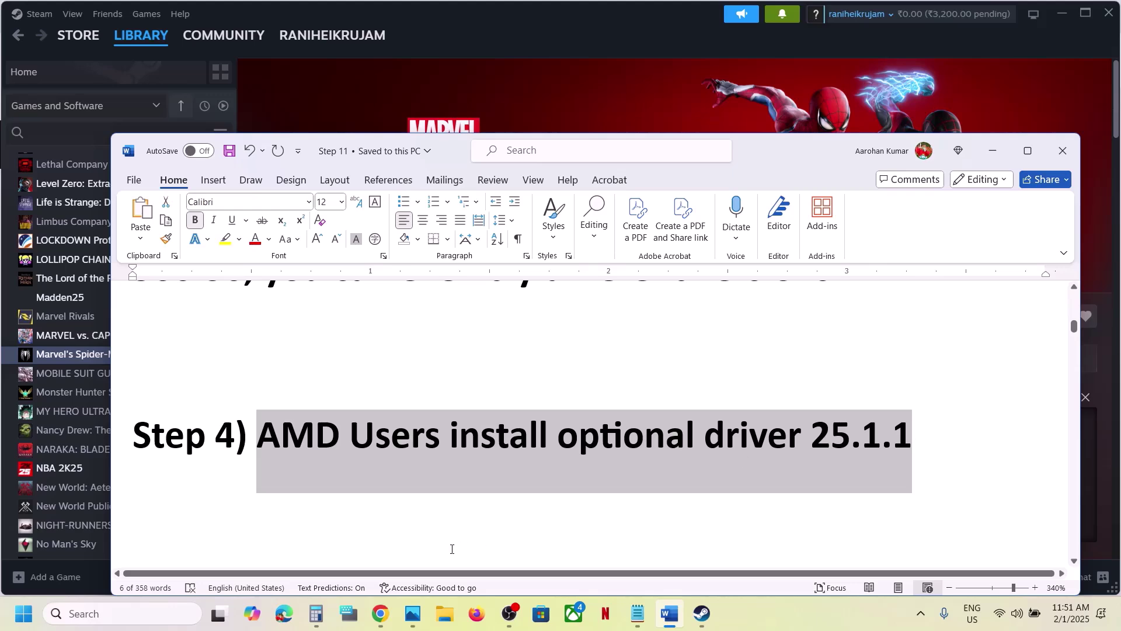
Search the web for the copied text in a new Chrome tab and open AMD's Adrenalin Edition 25.1.1 release notes.
left_click(380, 613)
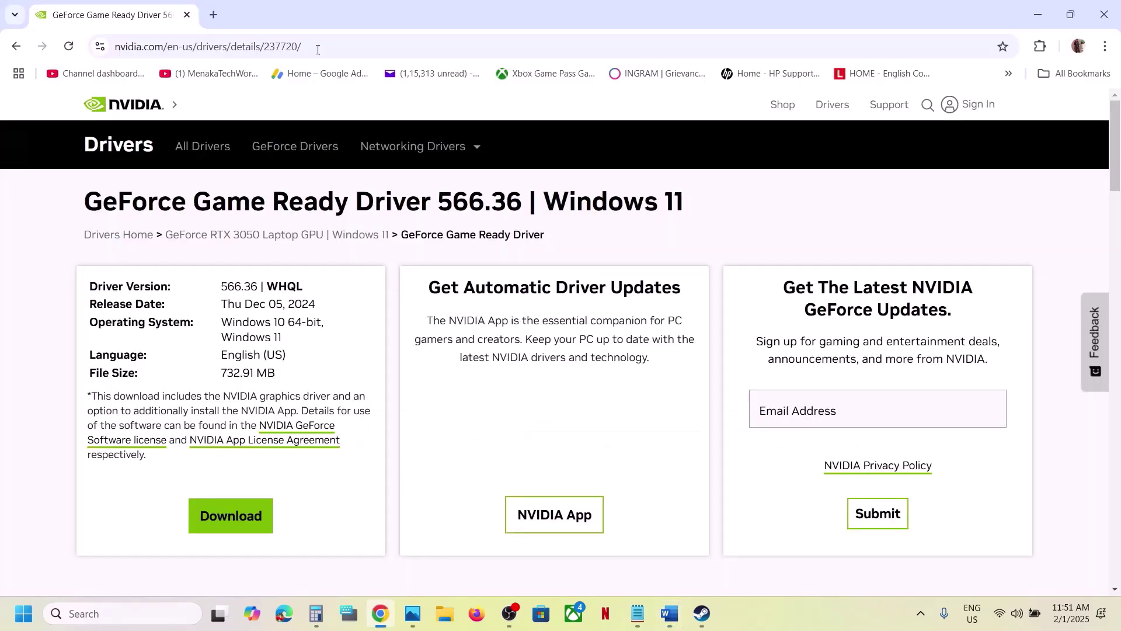
left_click(216, 15)
key("ctrl+v")
key("Return")
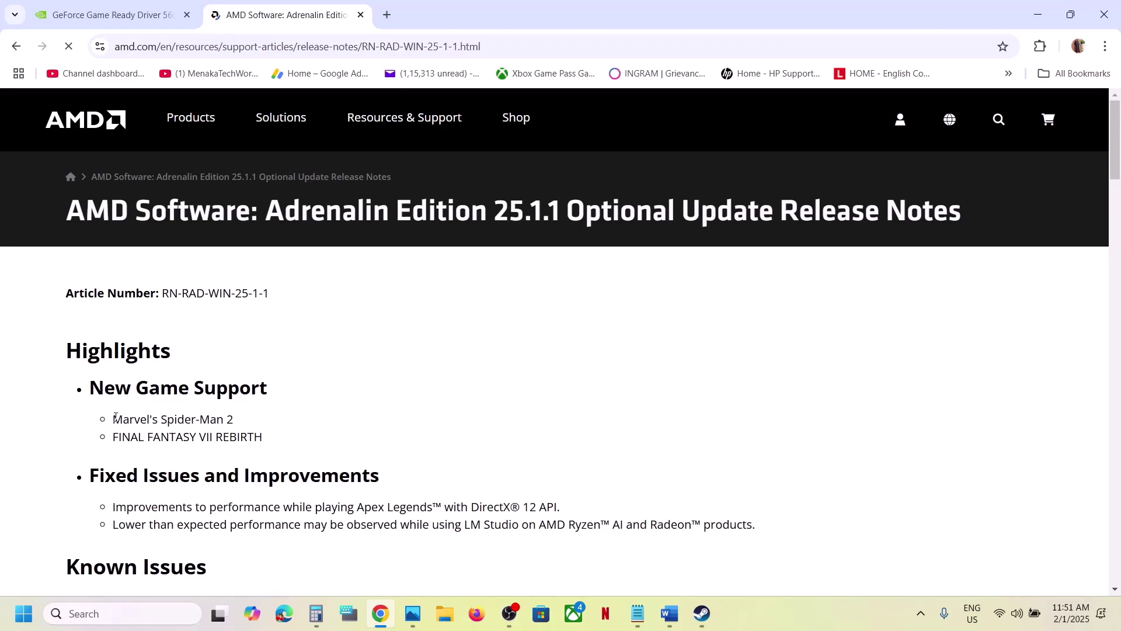
Check Marvel's Spider-Man 2 under New Game Support and download the Adrenalin Edition 25.1.1 Optional Update Driver for Windows 10 & 11 64-bit.
left_click_drag(115, 416, 236, 416)
scroll(238, 414, "down", 9)
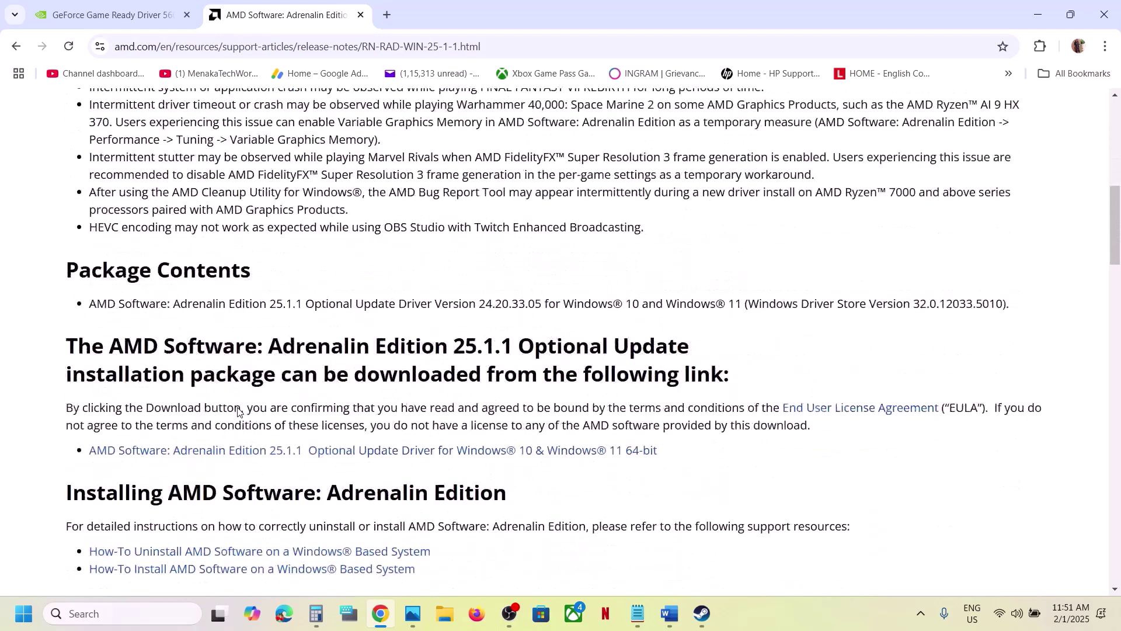
left_click(403, 454)
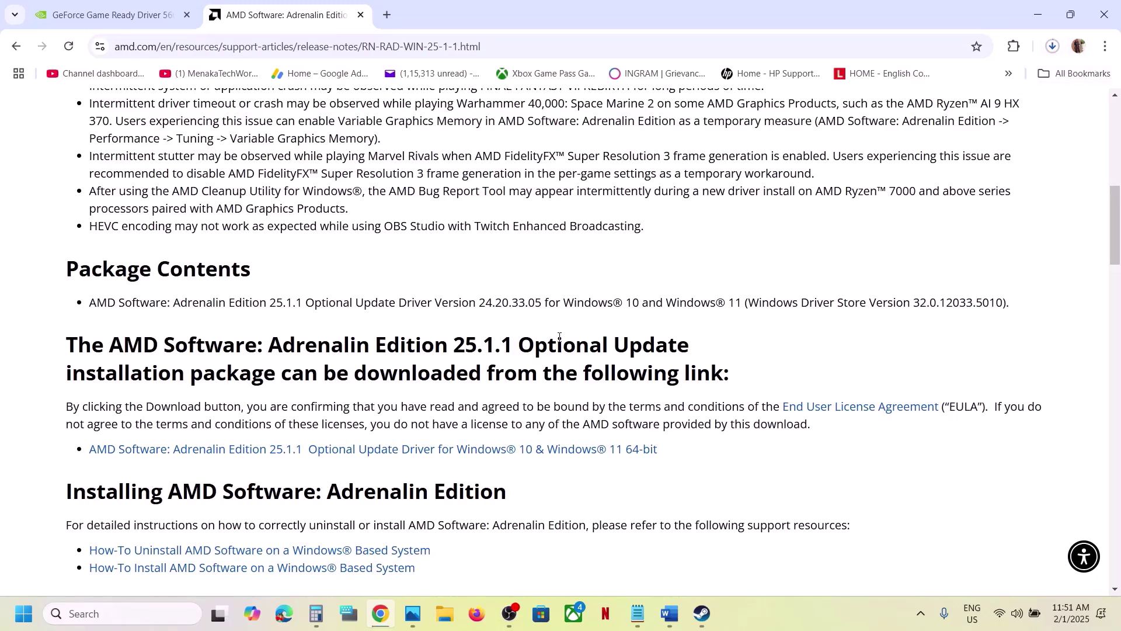
Return to the Word notes and highlight the Step 5 instruction about disabling DLSS Ray Reconstruction.
left_click(701, 613)
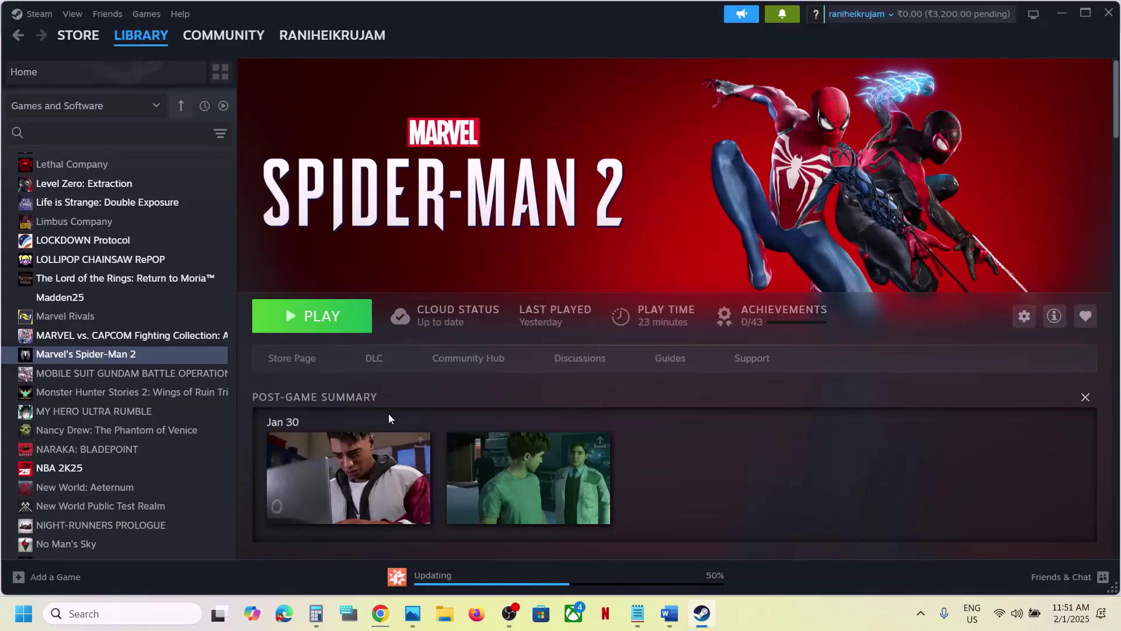
left_click(669, 613)
scroll(455, 467, "down", 5)
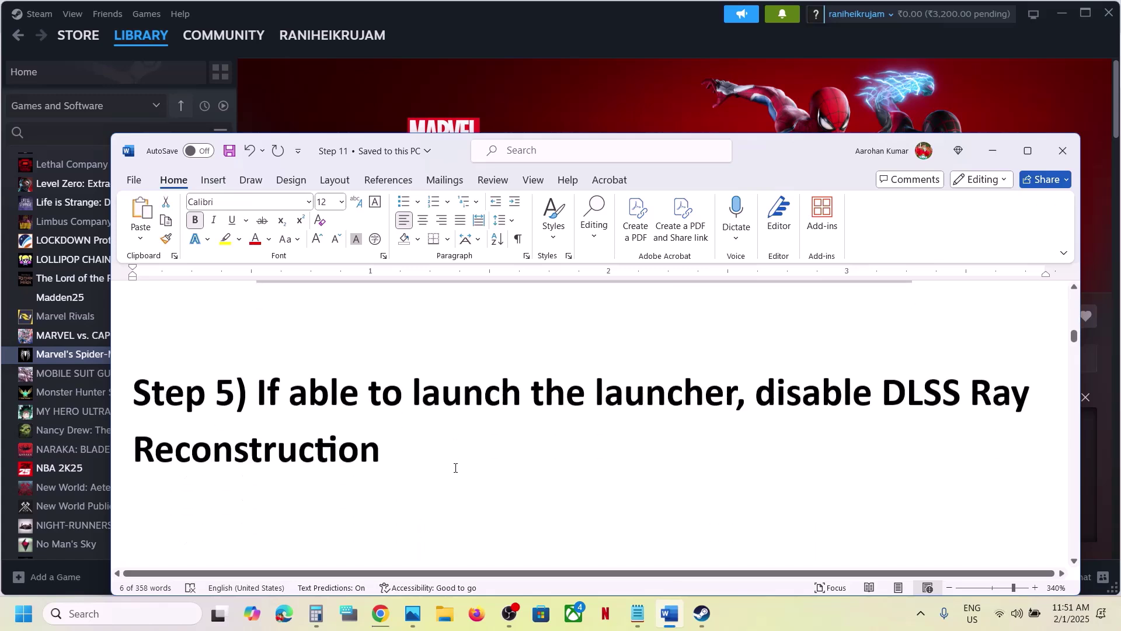
left_click_drag(262, 350, 580, 401)
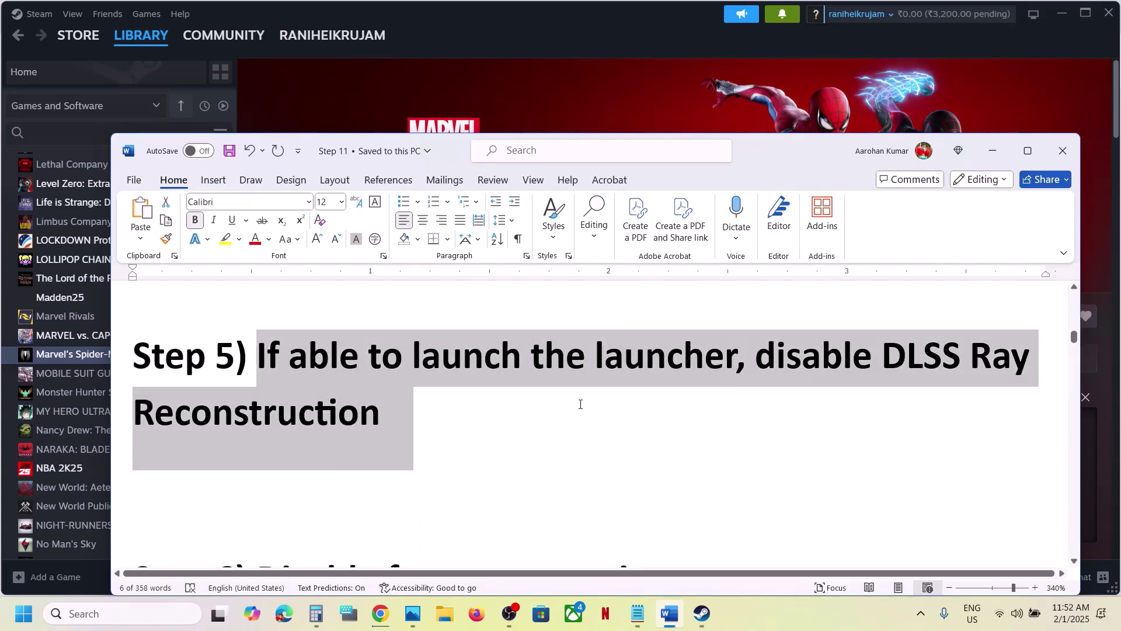
left_click(461, 419)
Launch Marvel's Spider-Man 2 from Steam and set DLSS Ray Reconstruction to Off in the launcher's graphics settings.
left_click(450, 88)
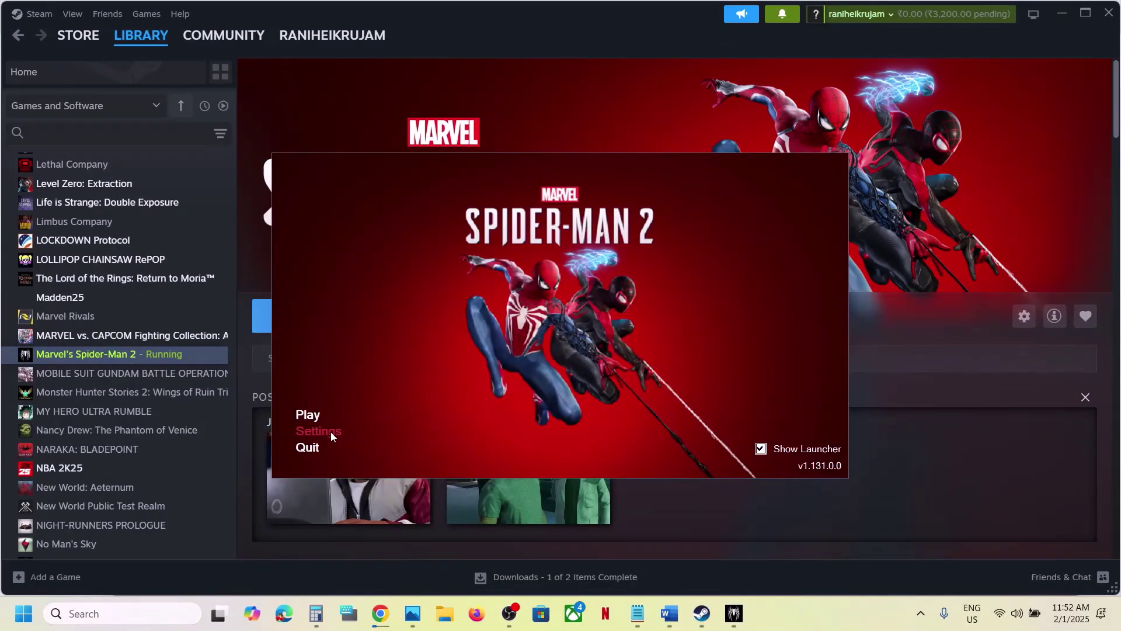
left_click(331, 433)
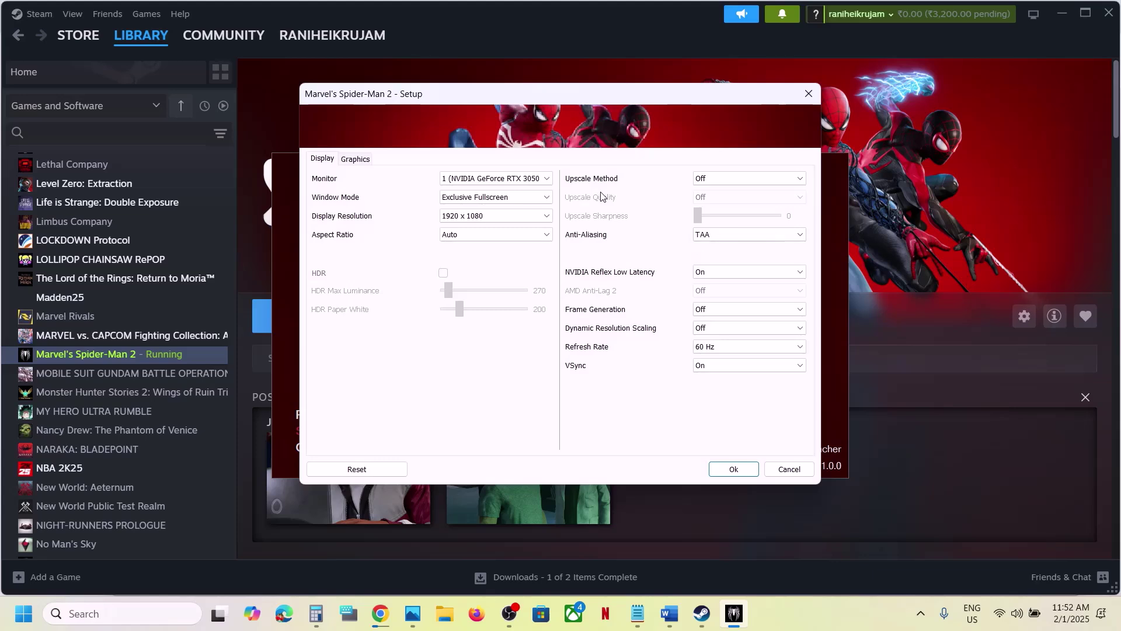
left_click(356, 163)
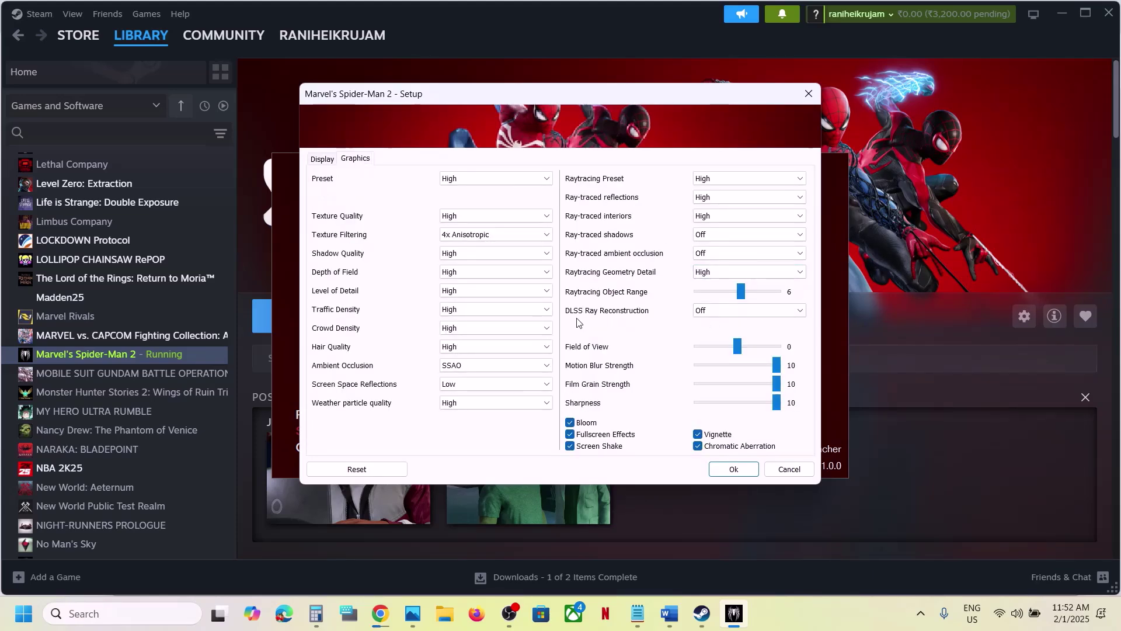
left_click(700, 310)
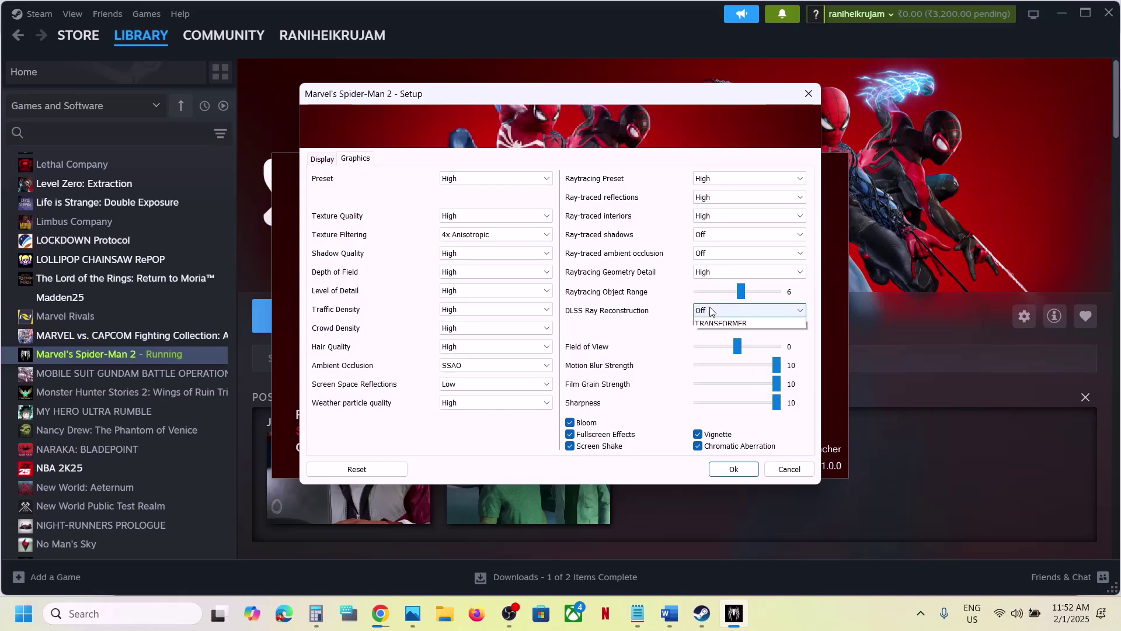
left_click(740, 334)
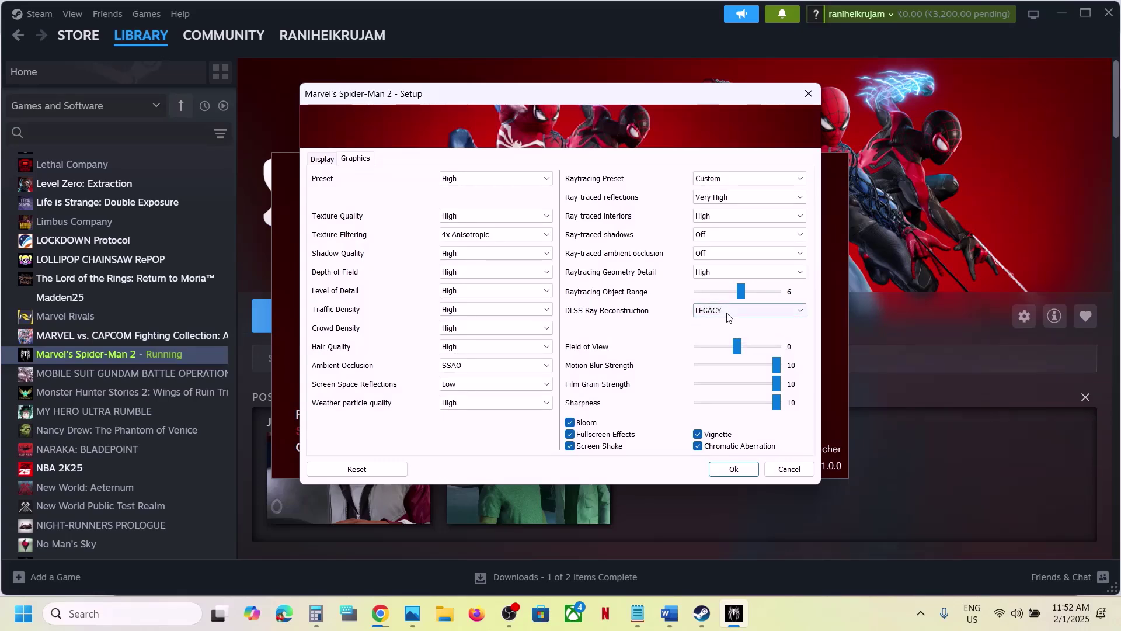
left_click(728, 311)
left_click(729, 325)
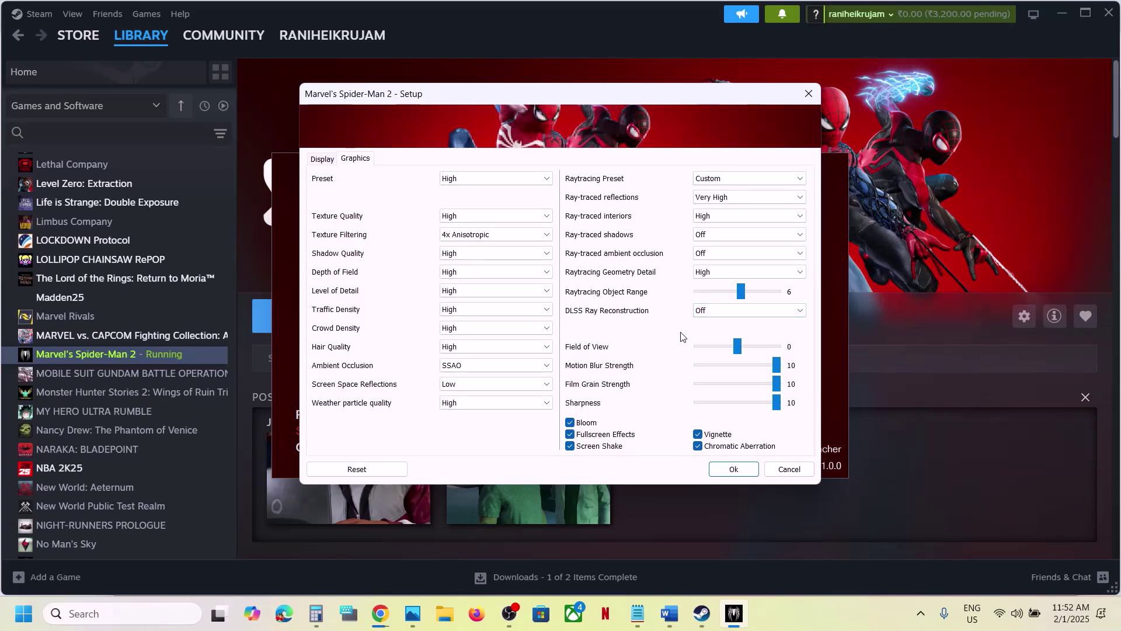
Switch to the Word notes and highlight the Step 6 instruction "Disable frame generation".
left_click(671, 628)
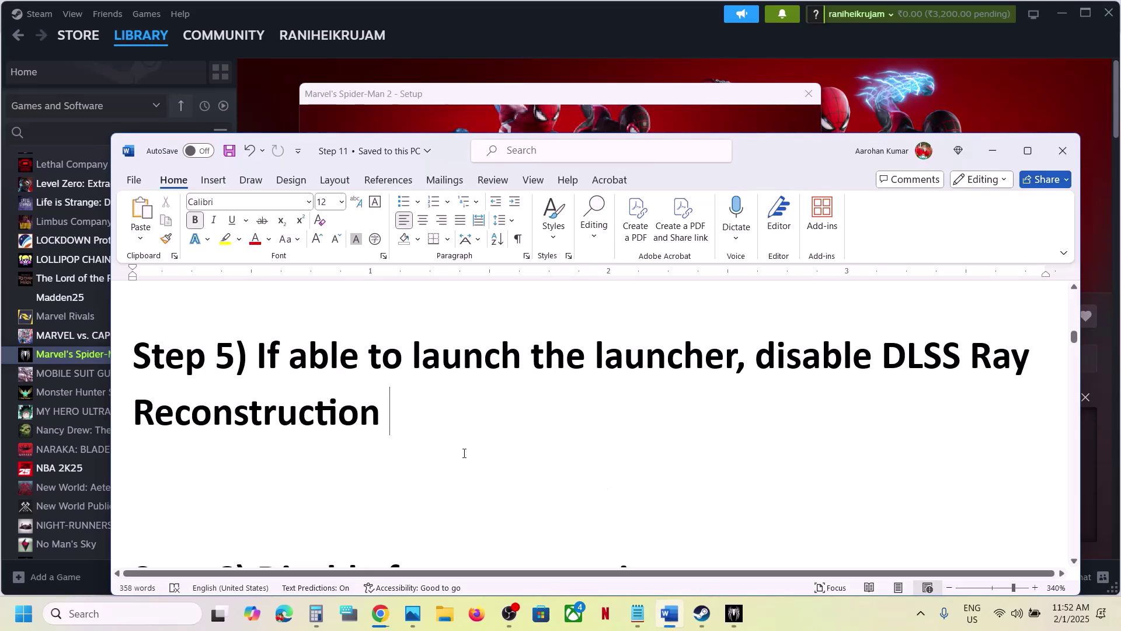
scroll(464, 453, "down", 3)
left_click_drag(258, 423, 678, 426)
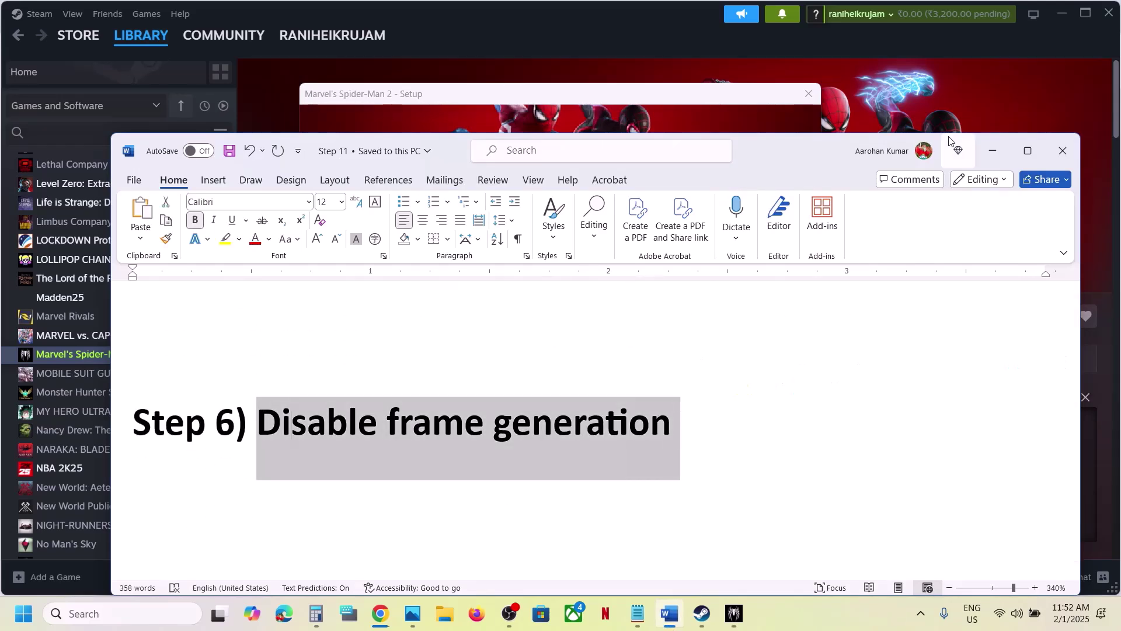
Return to the game's setup window and set Frame Generation to Off in the display settings.
left_click(991, 151)
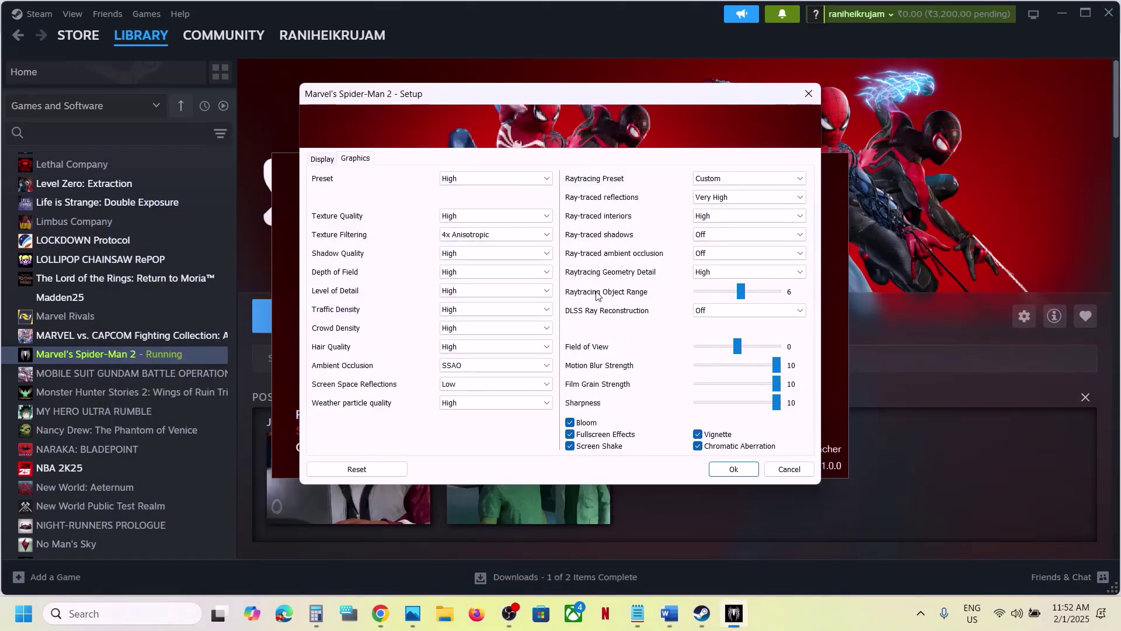
left_click(321, 162)
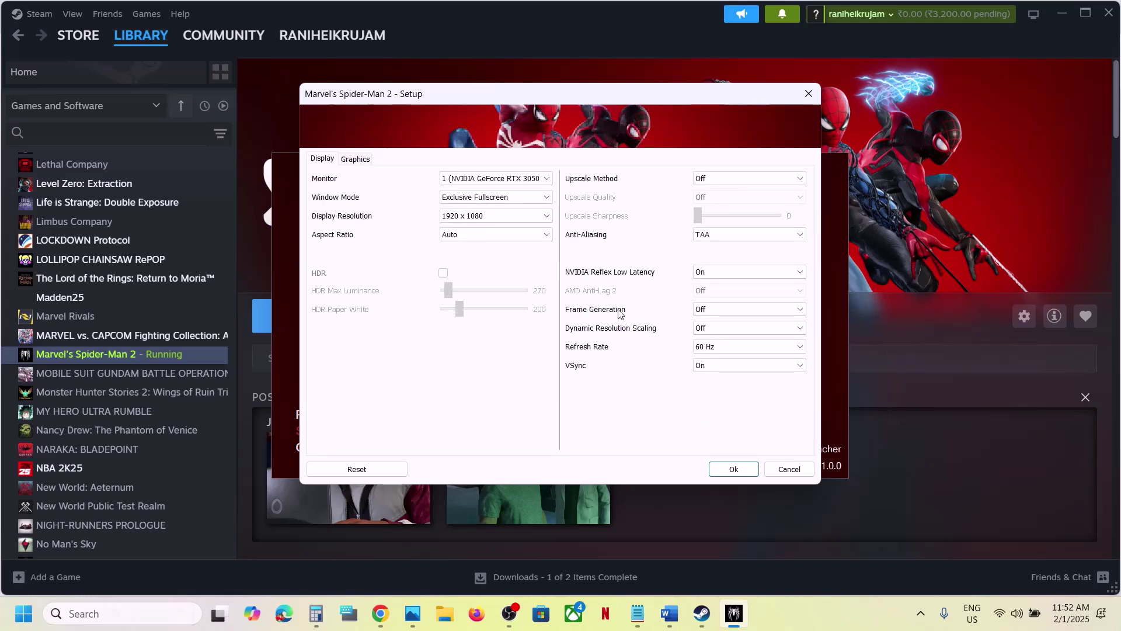
left_click(716, 310)
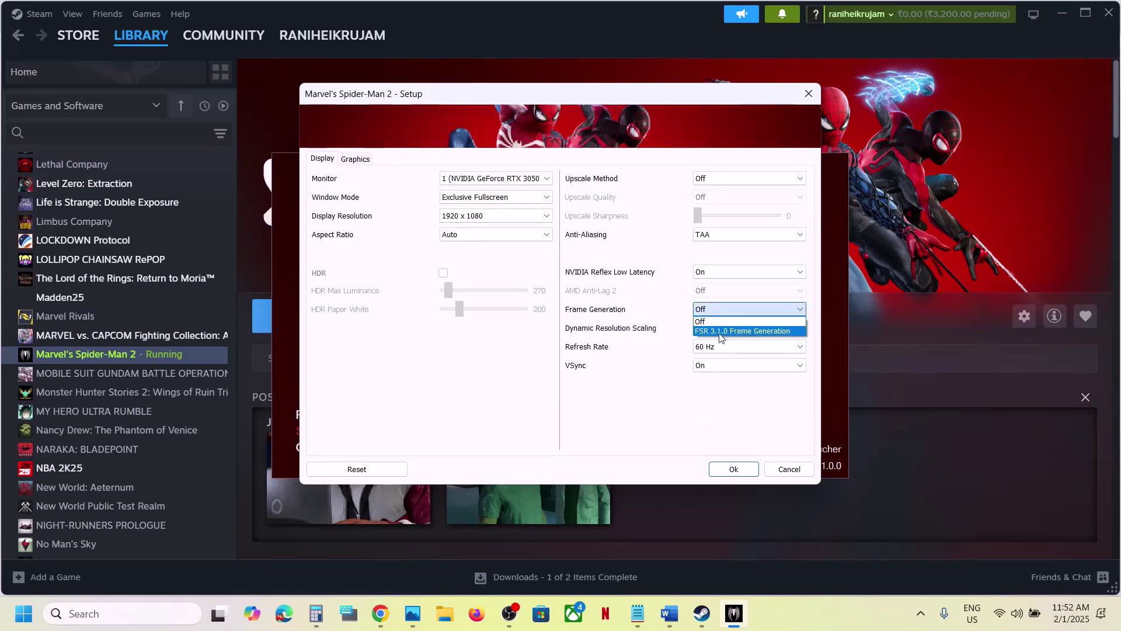
left_click(704, 321)
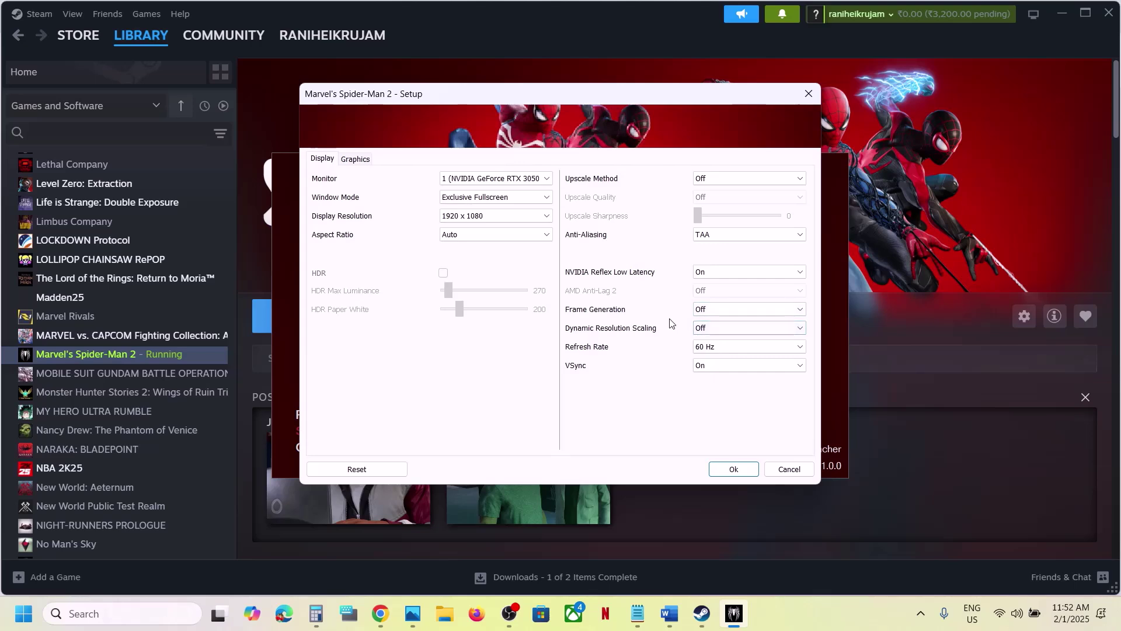
Switch to the Word notes and highlight the Step 7 instruction "Turn off ray tracing".
left_click(669, 613)
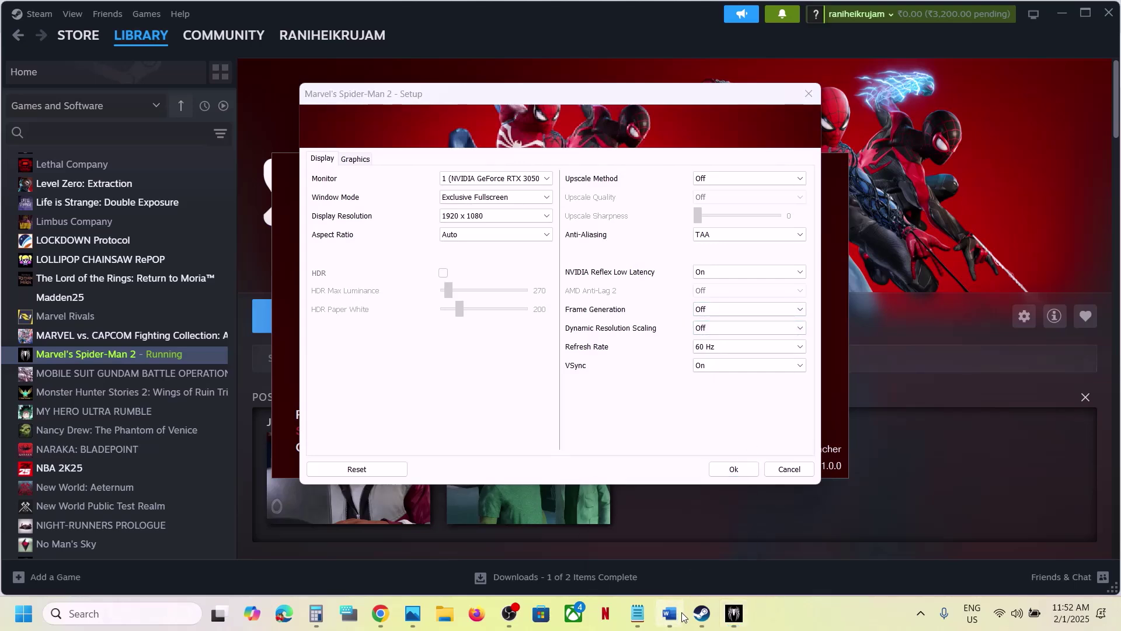
scroll(525, 466, "down", 3)
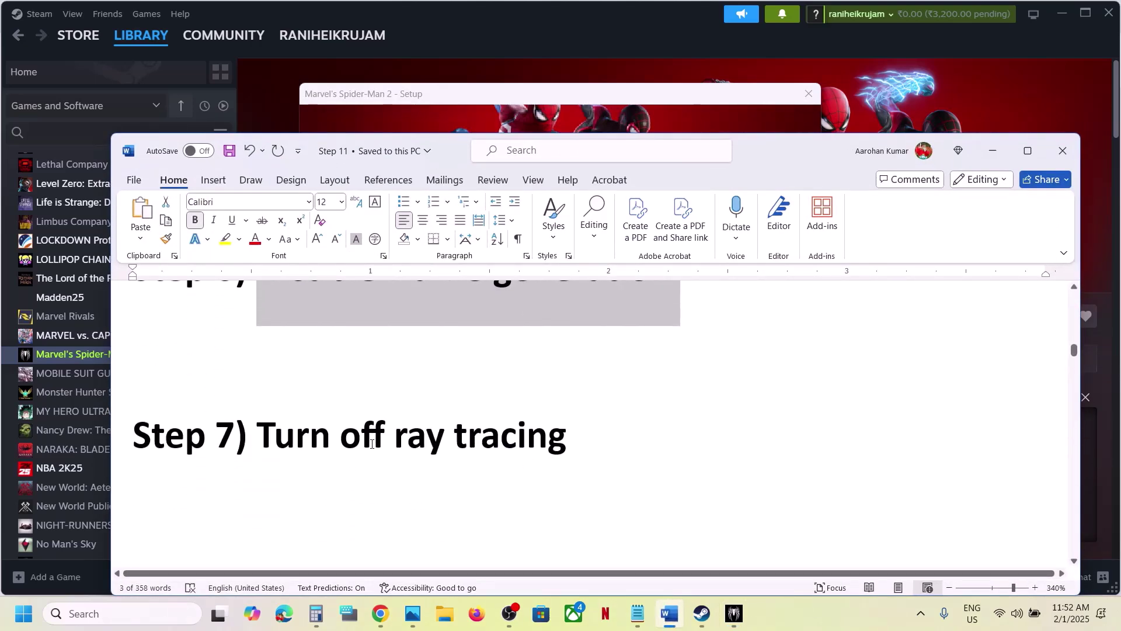
mouse_move(371, 444)
left_mouse_down()
mouse_move(596, 439)
mouse_move(257, 439)
left_mouse_up()
left_click(601, 433)
Return to the game's setup window and set the Raytracing Preset to Off in the graphics settings.
left_click(987, 152)
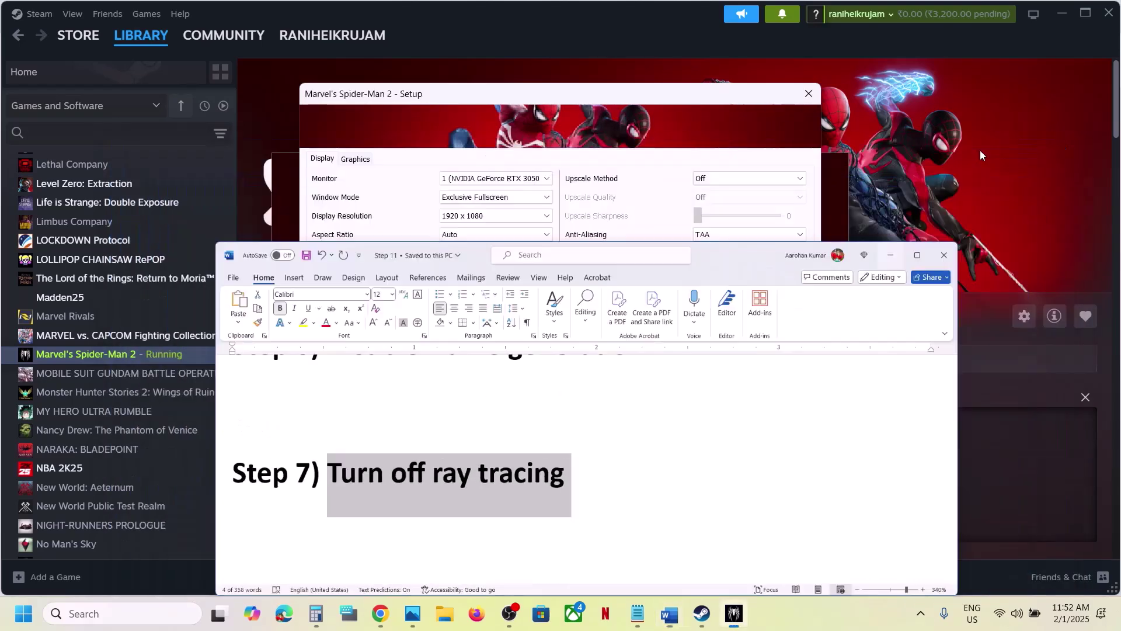
left_click(350, 160)
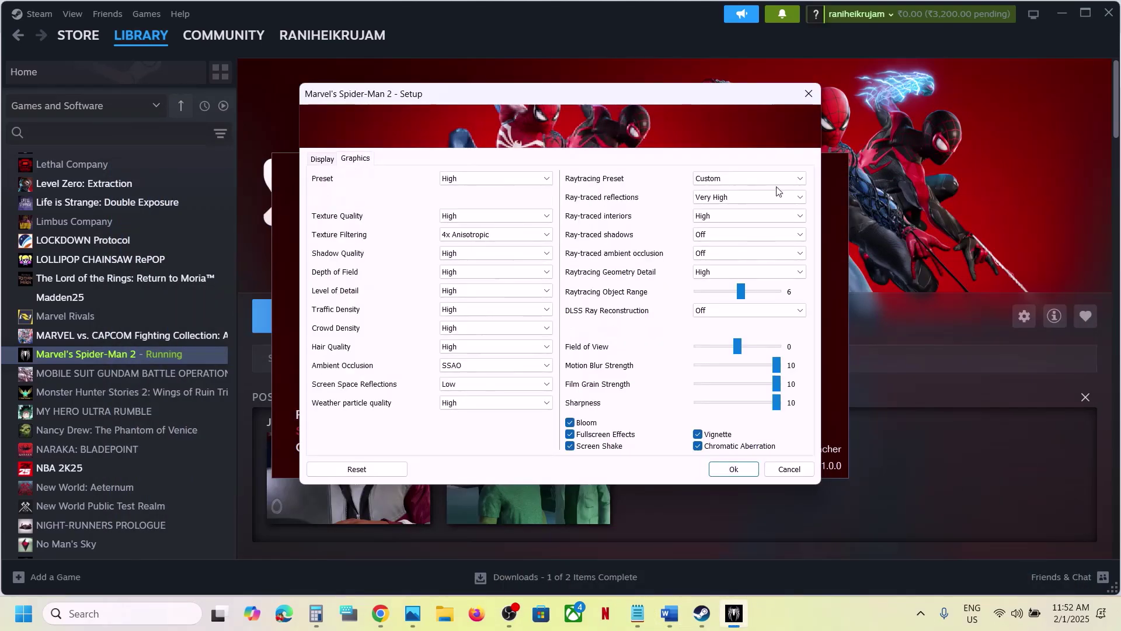
left_click(741, 178)
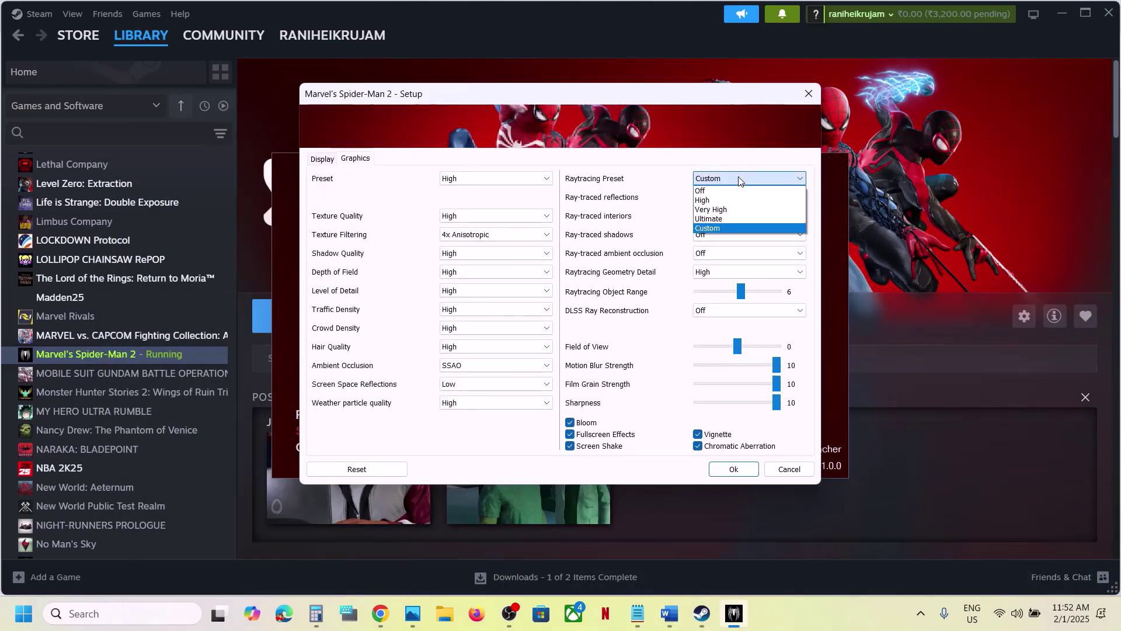
left_click(710, 195)
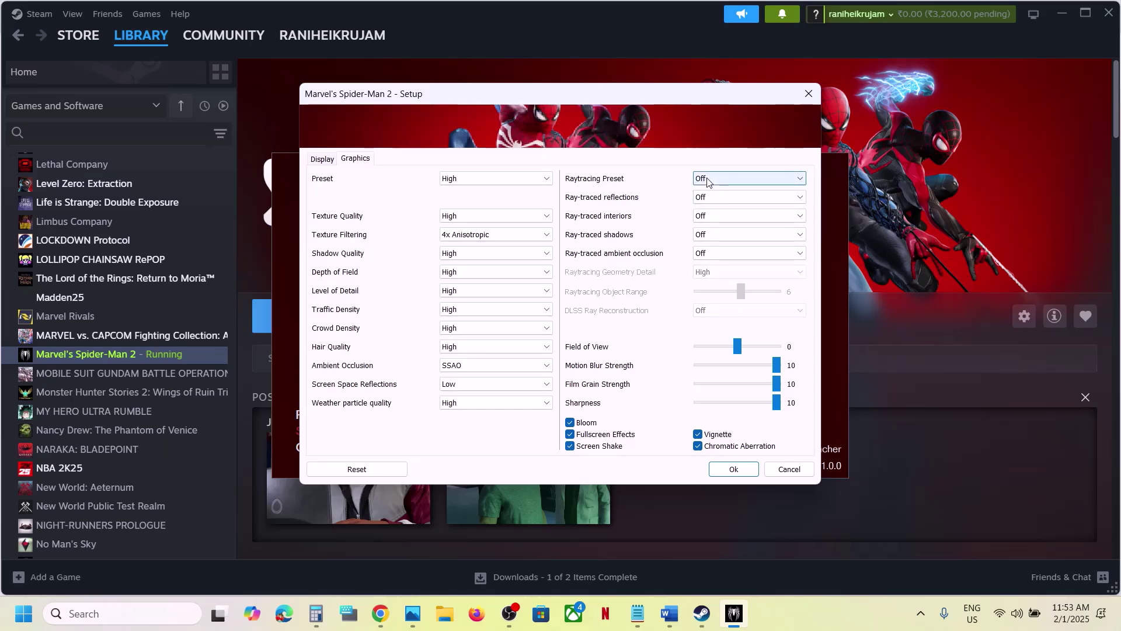
Switch to the Word notes and highlight "Set raytracing to high" in Step 8.
left_click(670, 613)
scroll(506, 402, "down", 5)
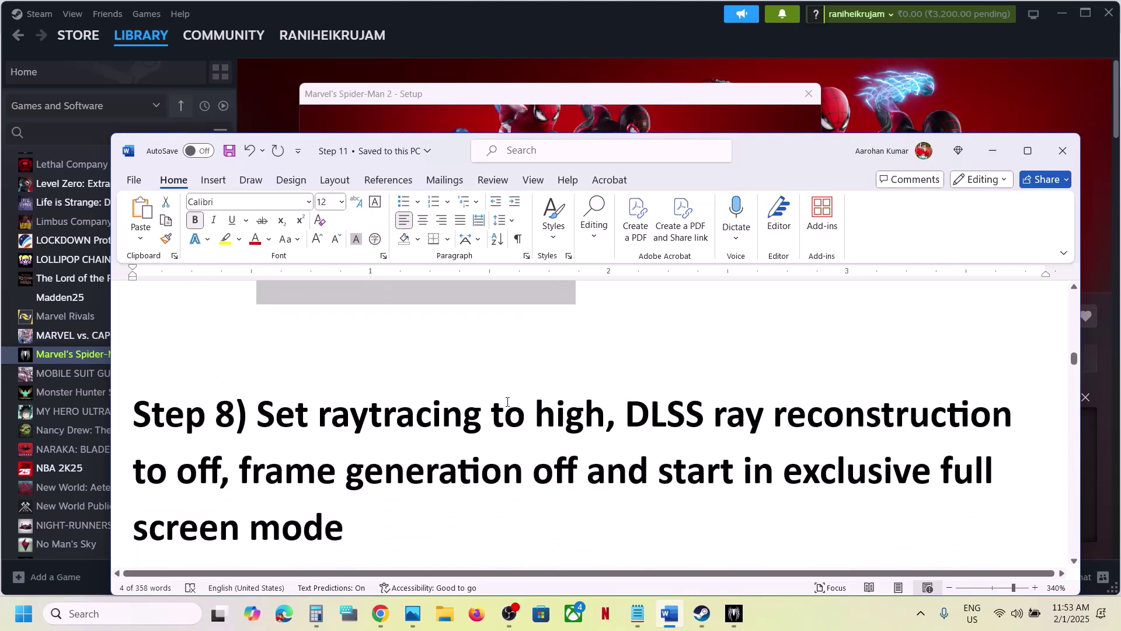
left_click_drag(260, 383, 605, 389)
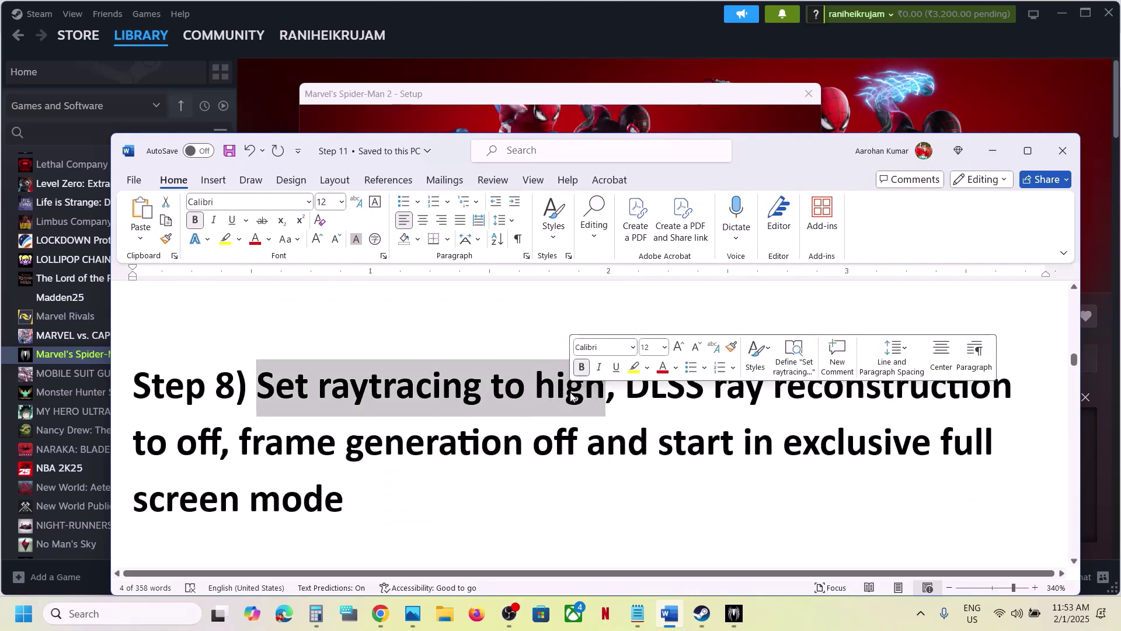
Return to the game's setup window and set the Raytracing Preset to High in the graphics settings.
left_click(992, 151)
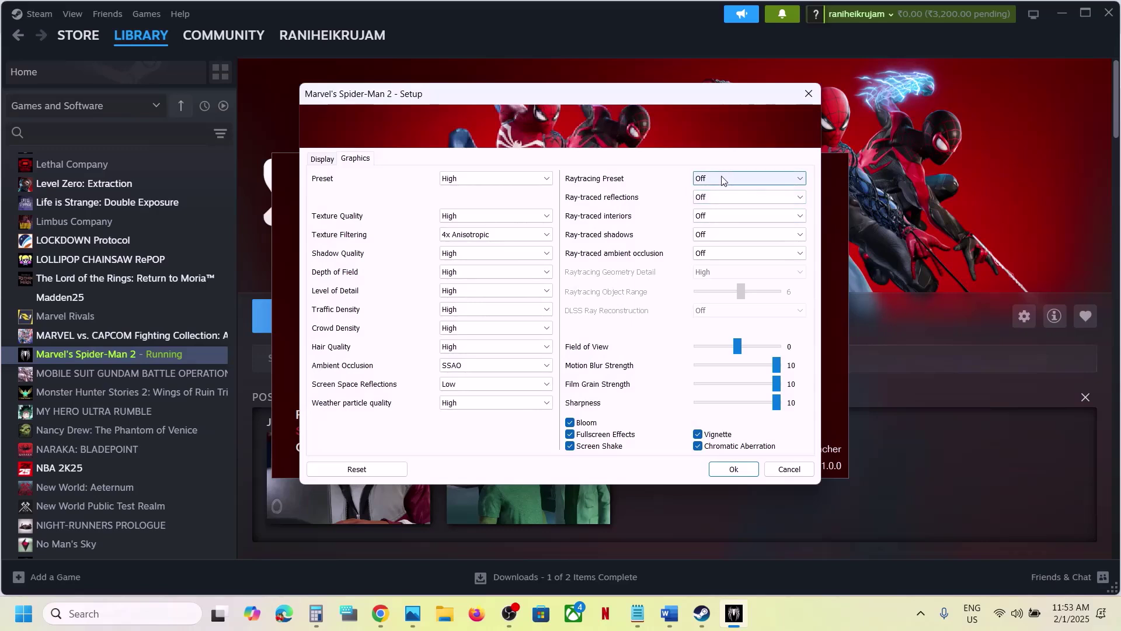
left_click(726, 177)
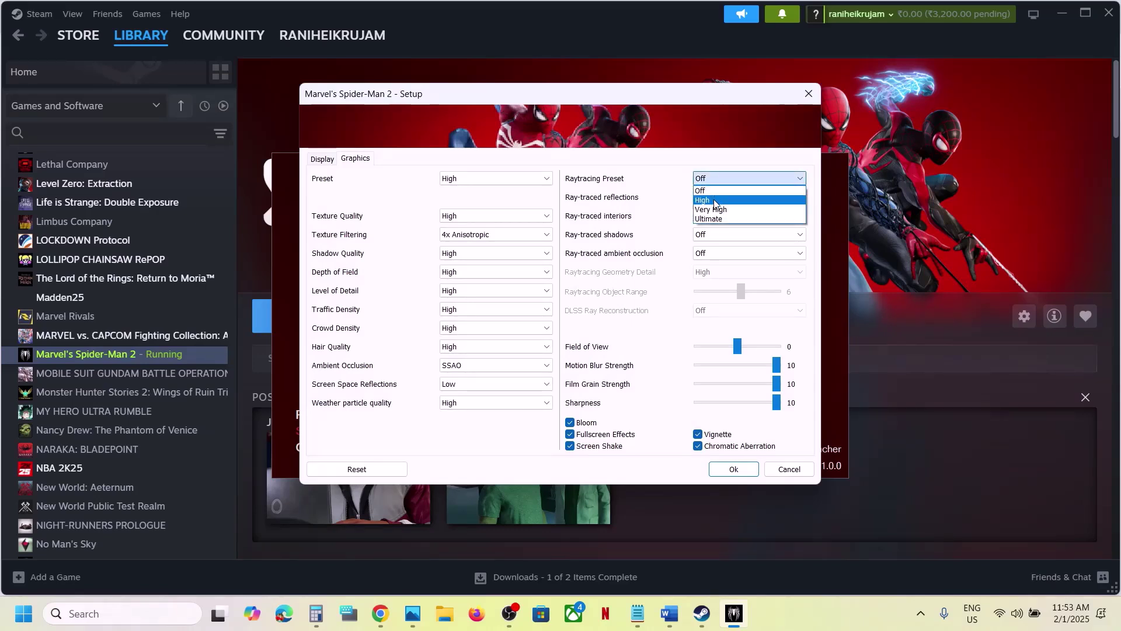
left_click(717, 202)
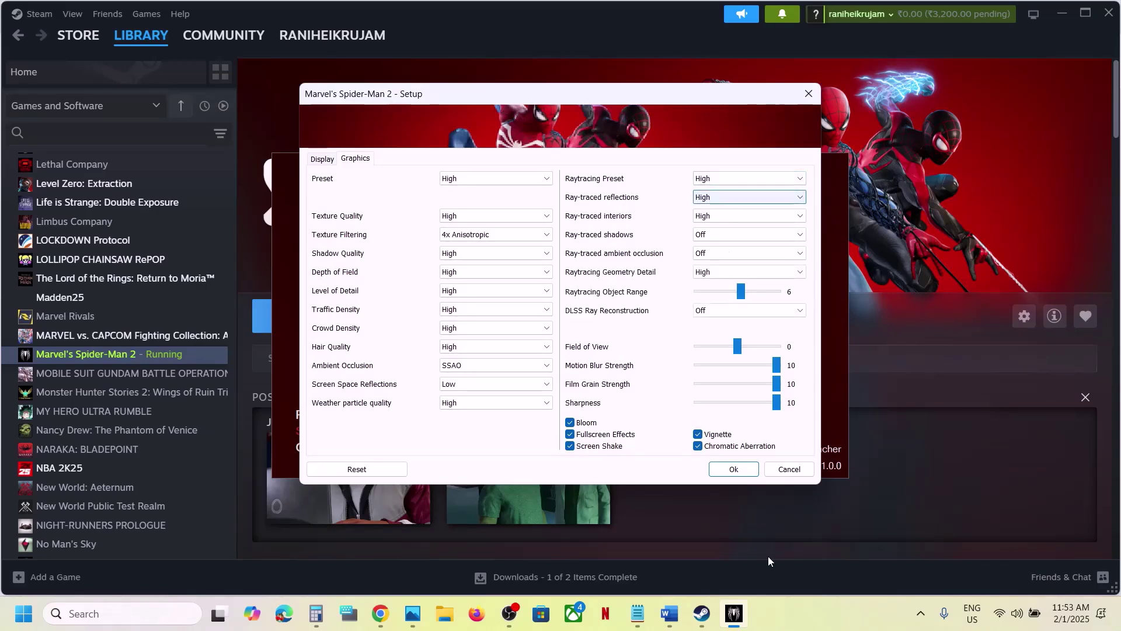
Highlight "DLSS ray reconstruction to off" in Step 8 of the Word notes and check that setting in the game's setup window.
left_click(670, 614)
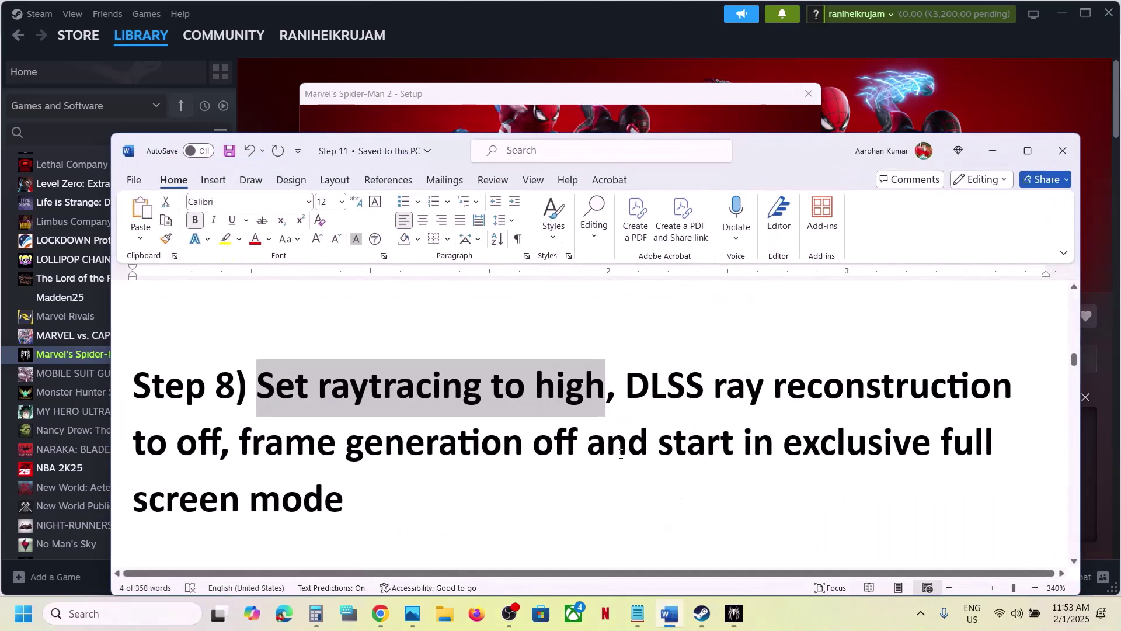
left_click_drag(664, 387, 235, 447)
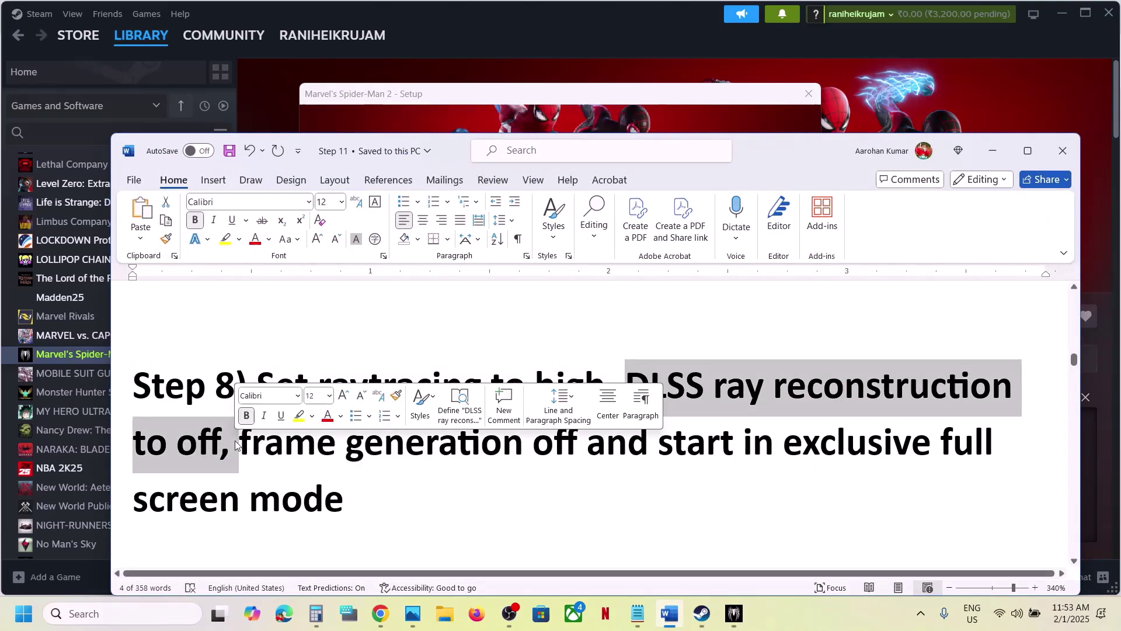
left_click(990, 153)
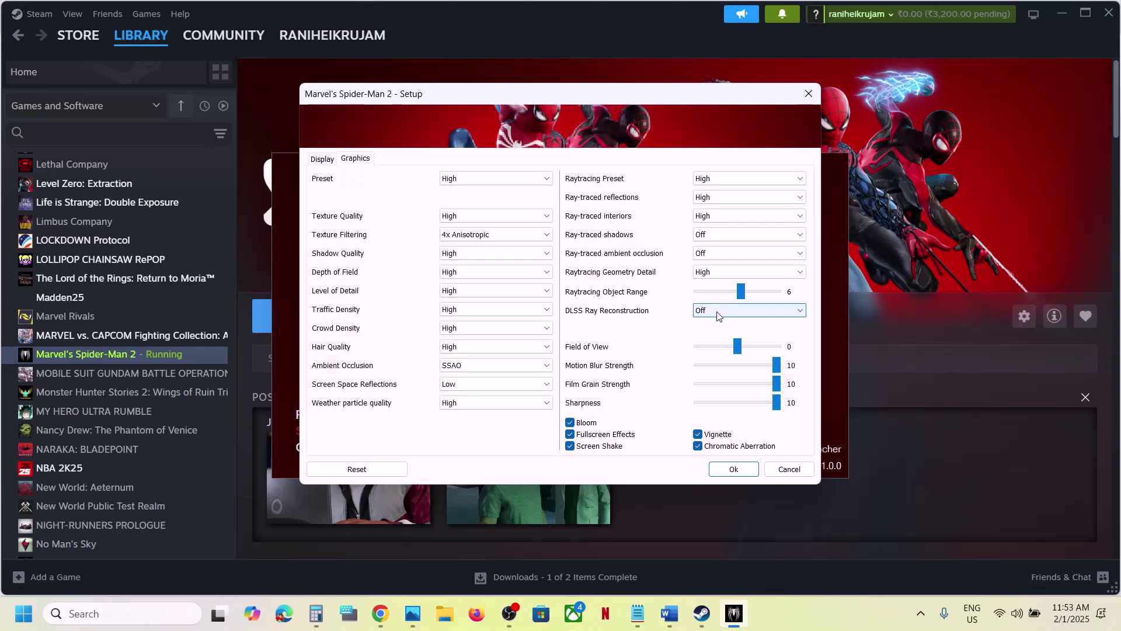
Highlight "frame generation" in Step 8 of the Word notes and check the Frame Generation setting in the game's display settings.
left_click(670, 614)
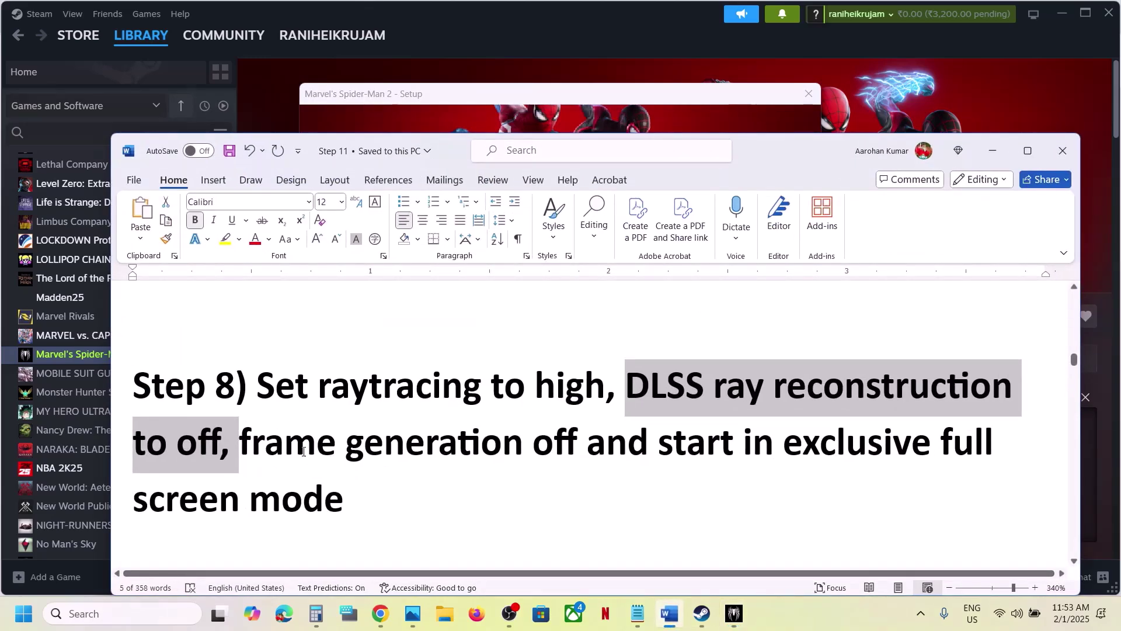
left_click_drag(300, 450, 522, 446)
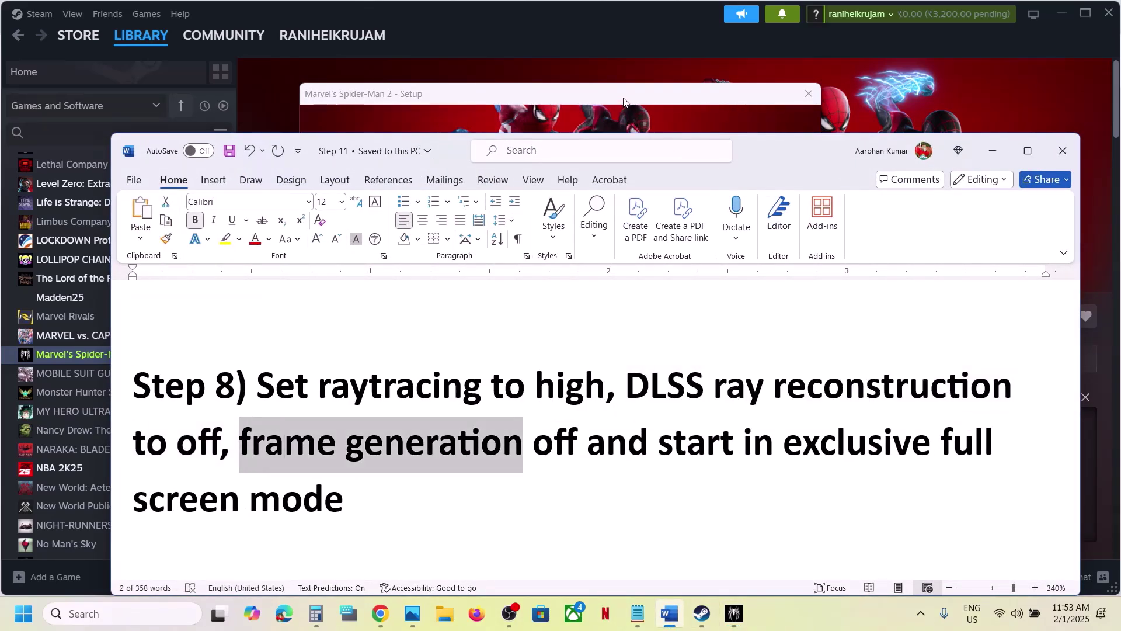
left_click(991, 151)
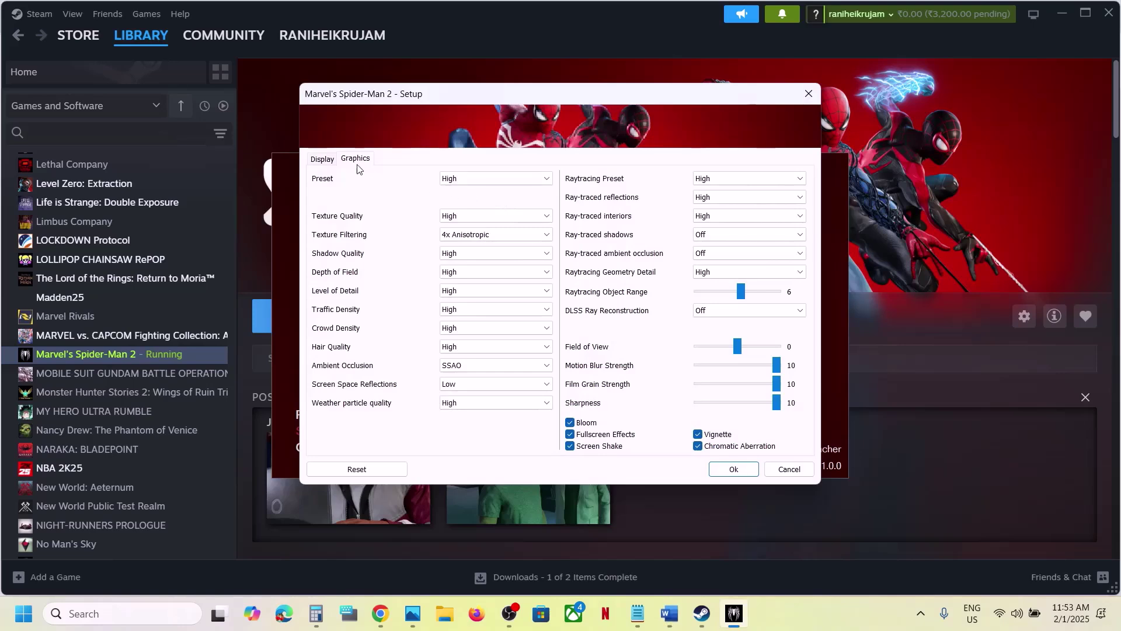
left_click(323, 159)
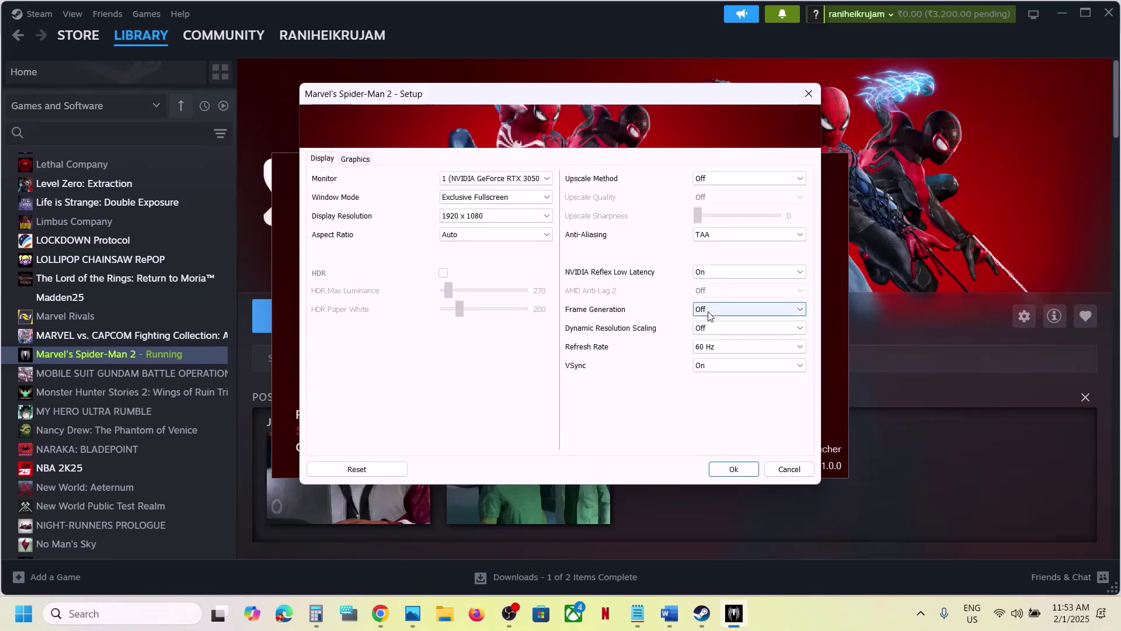
left_click(352, 163)
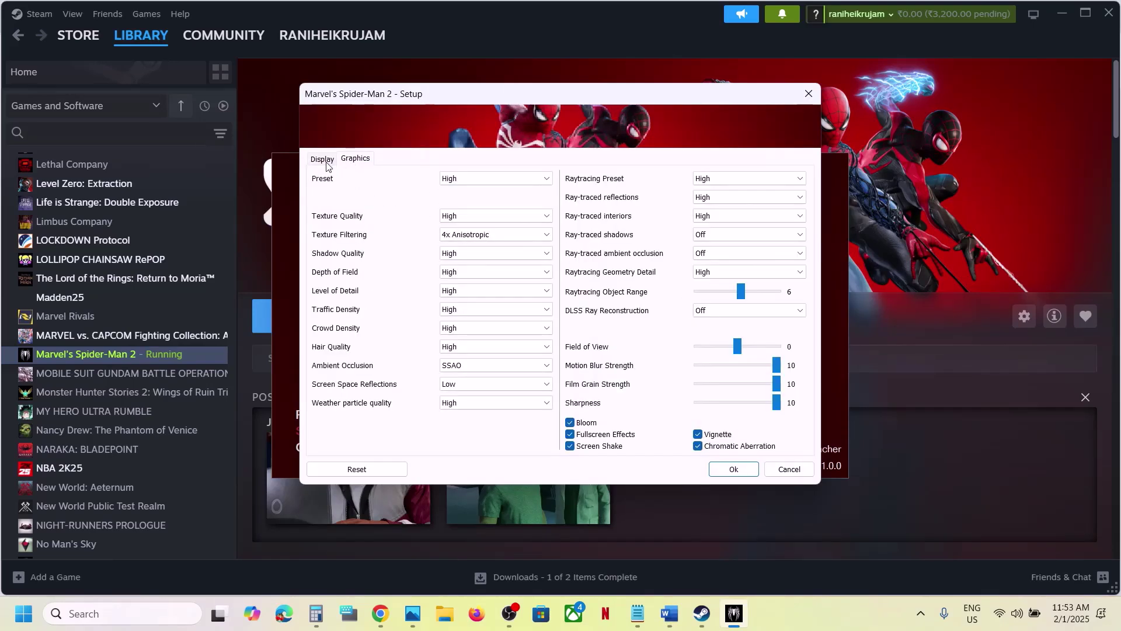
Set the Window Mode to Exclusive Fullscreen in the display settings and apply the setup changes.
left_click(324, 160)
left_click(517, 201)
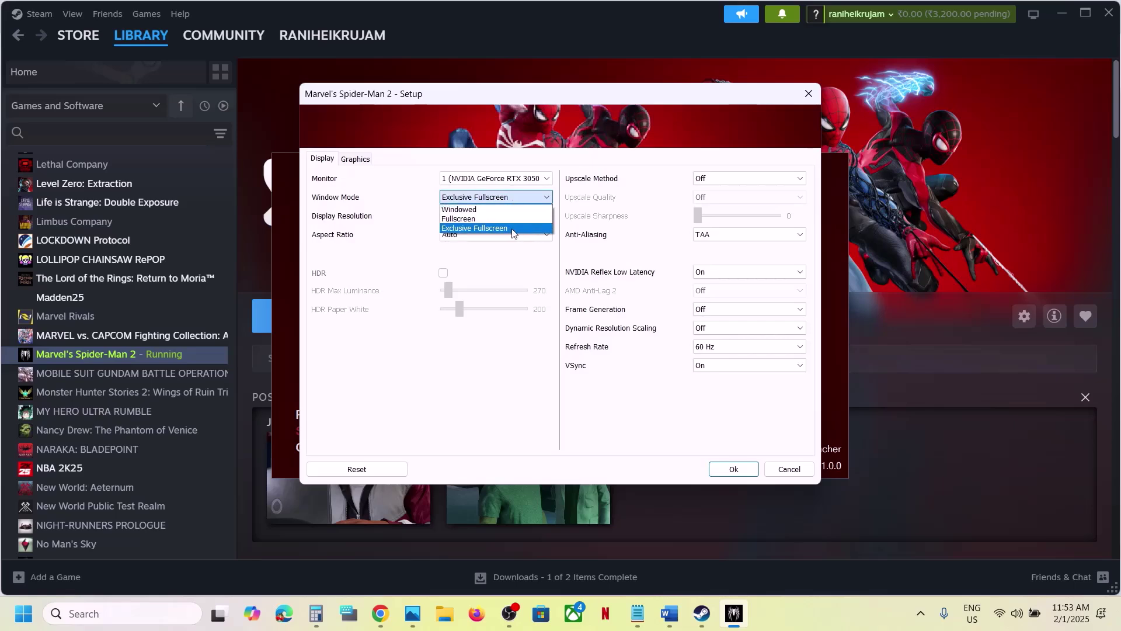
left_click(509, 229)
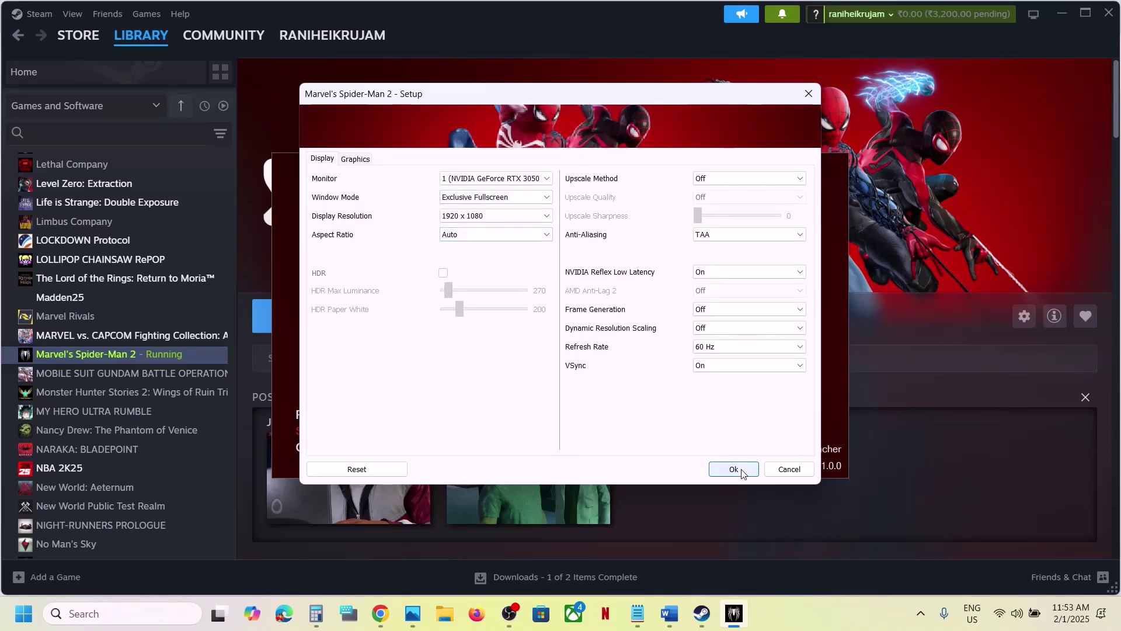
left_click(732, 468)
Highlight the Step 9 instruction "Disable HDR in the launcher" in the Word notes and check the HDR option in the game's setup window.
left_click(665, 612)
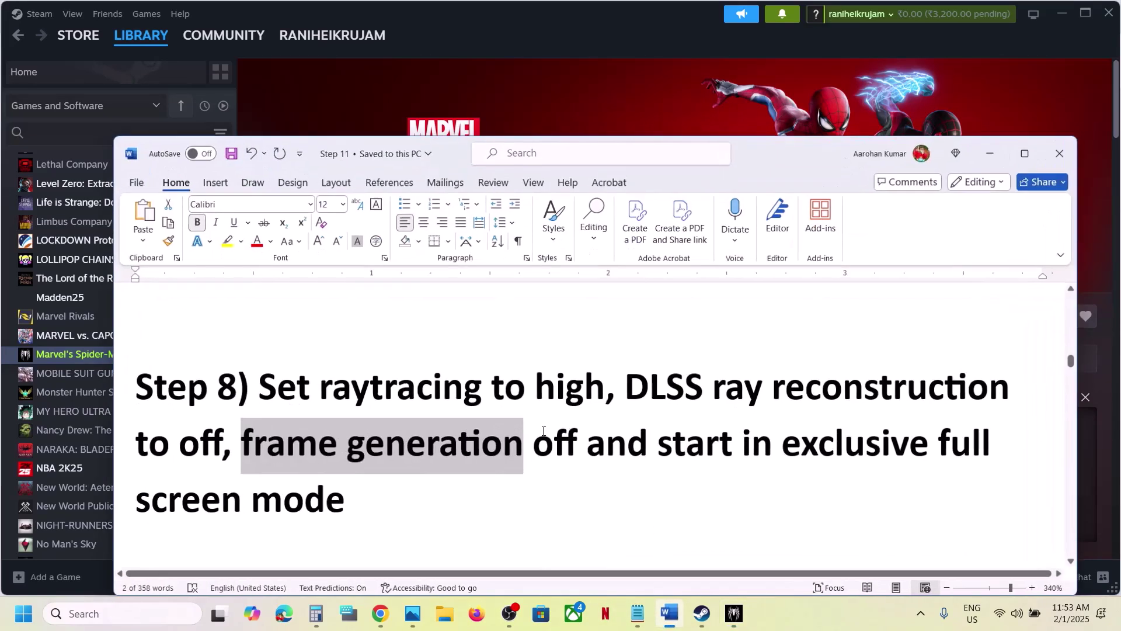
scroll(413, 357, "down", 3)
scroll(413, 357, "down", 2)
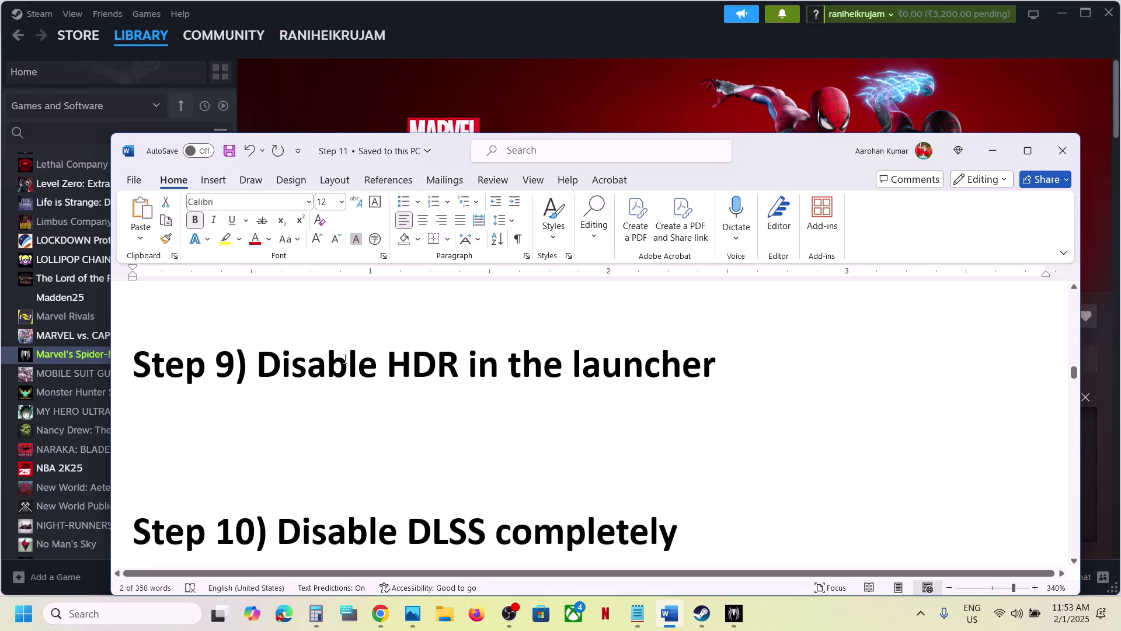
left_click_drag(258, 365, 870, 373)
left_click(993, 151)
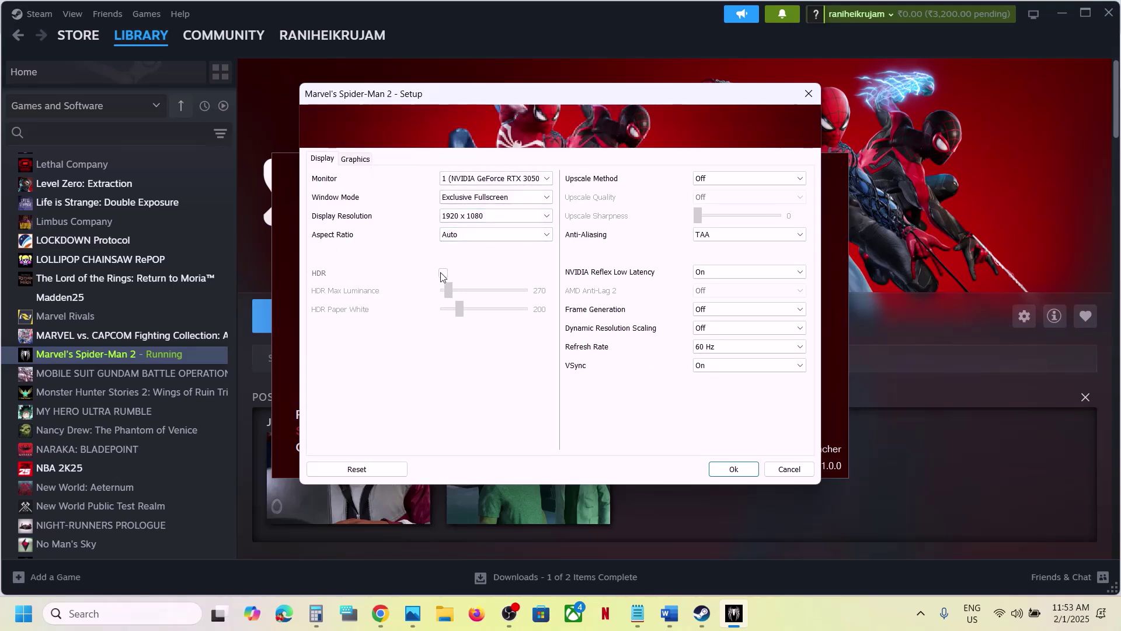
Switch to the Word notes and highlight the Step 10 instruction "Disable DLSS completely".
left_click(702, 613)
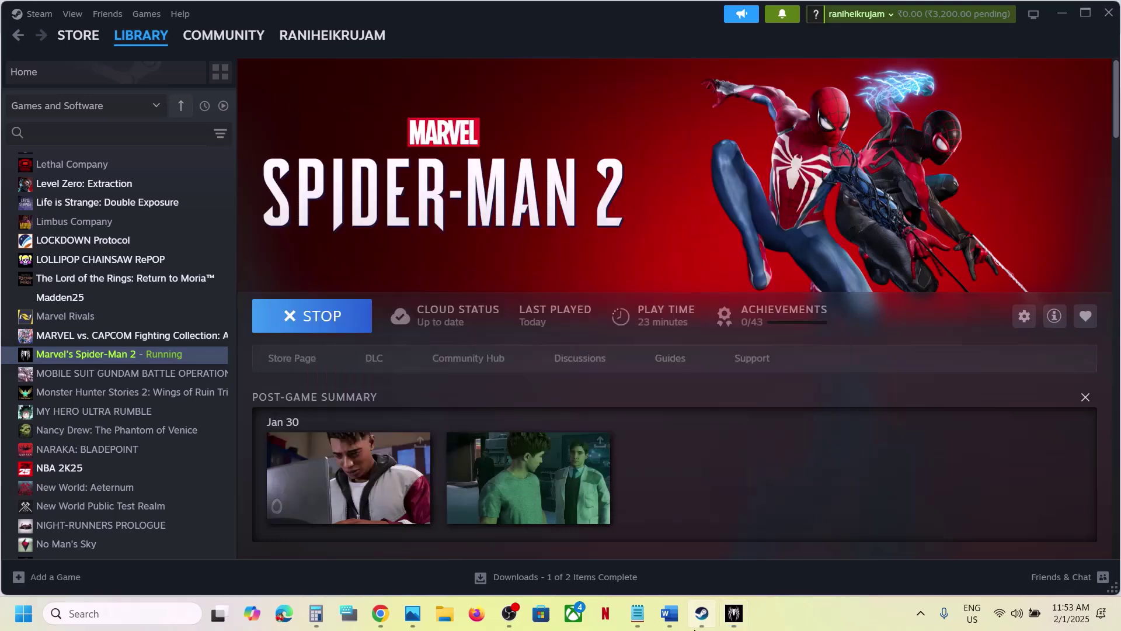
left_click(673, 626)
scroll(534, 440, "down", 2)
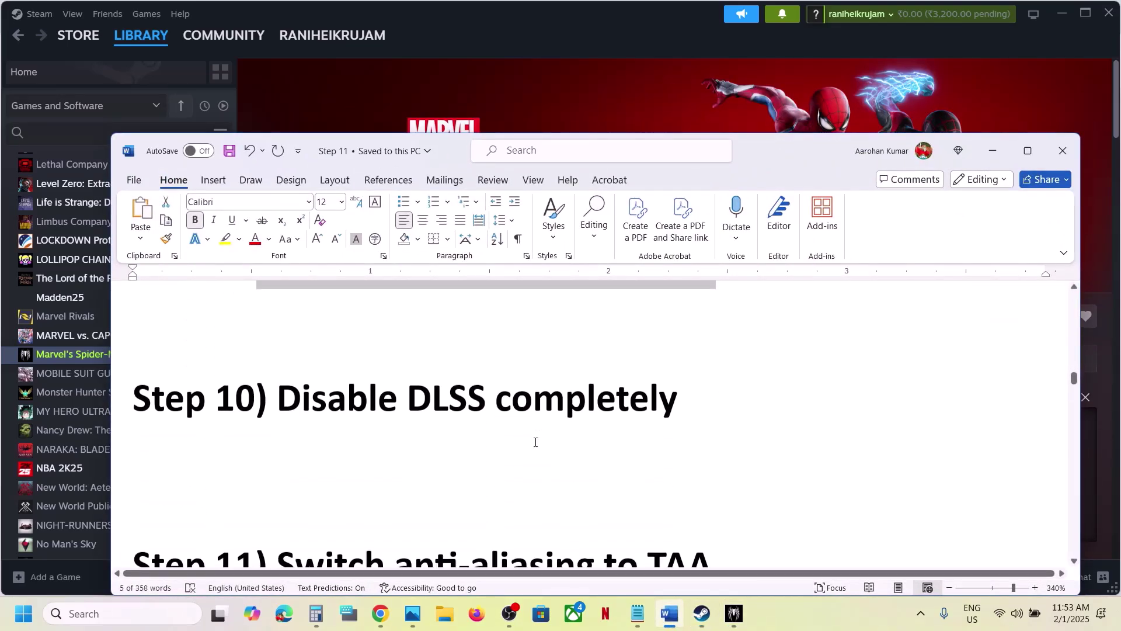
left_click_drag(278, 395, 625, 407)
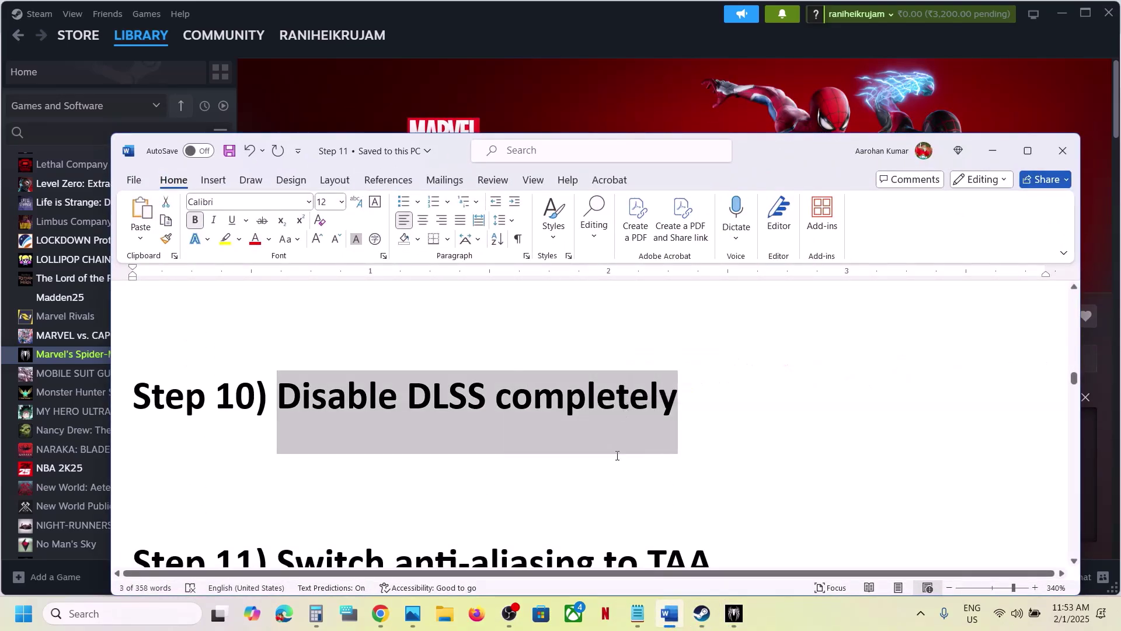
scroll(617, 455, "down", 1)
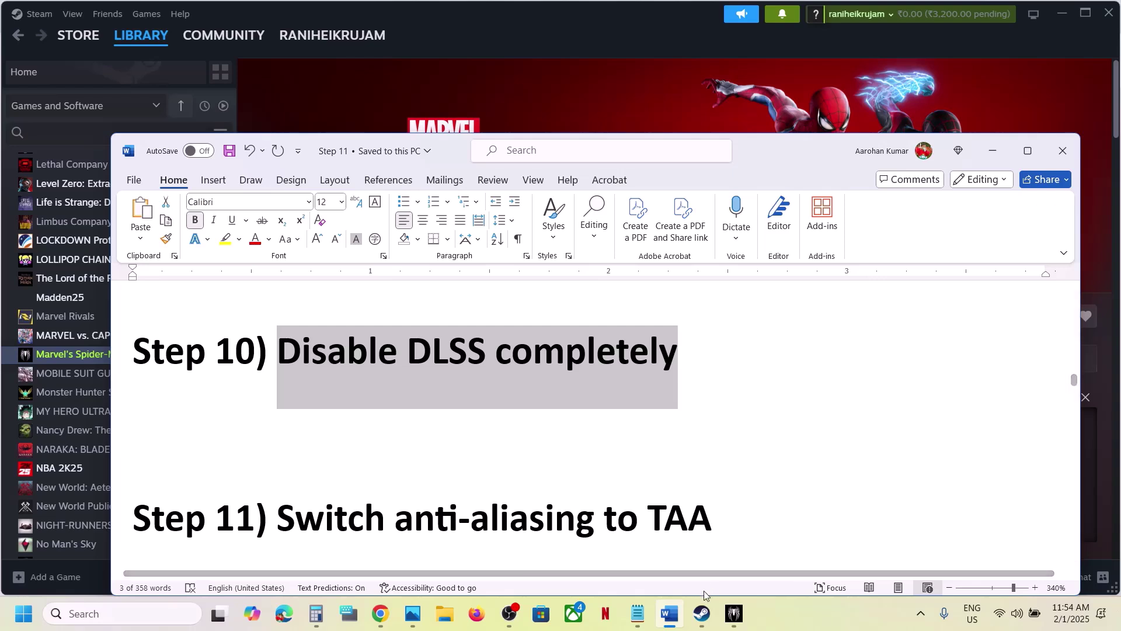
Return to the game's setup window, switch the Upscale Method to DLSS and set it back to Off.
left_click(734, 613)
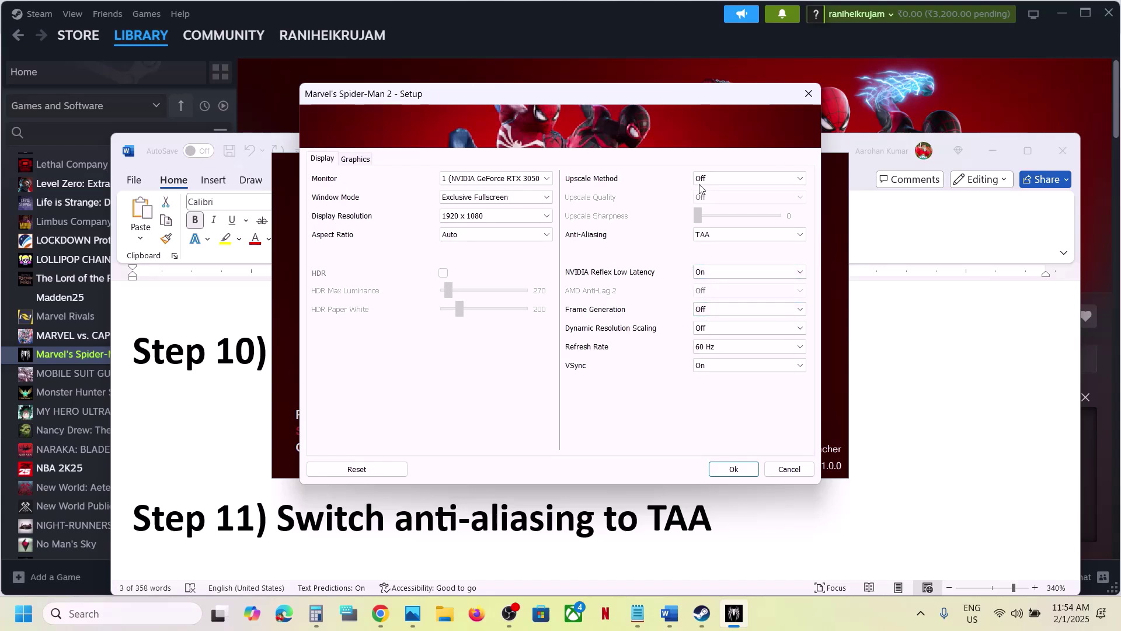
left_click(731, 179)
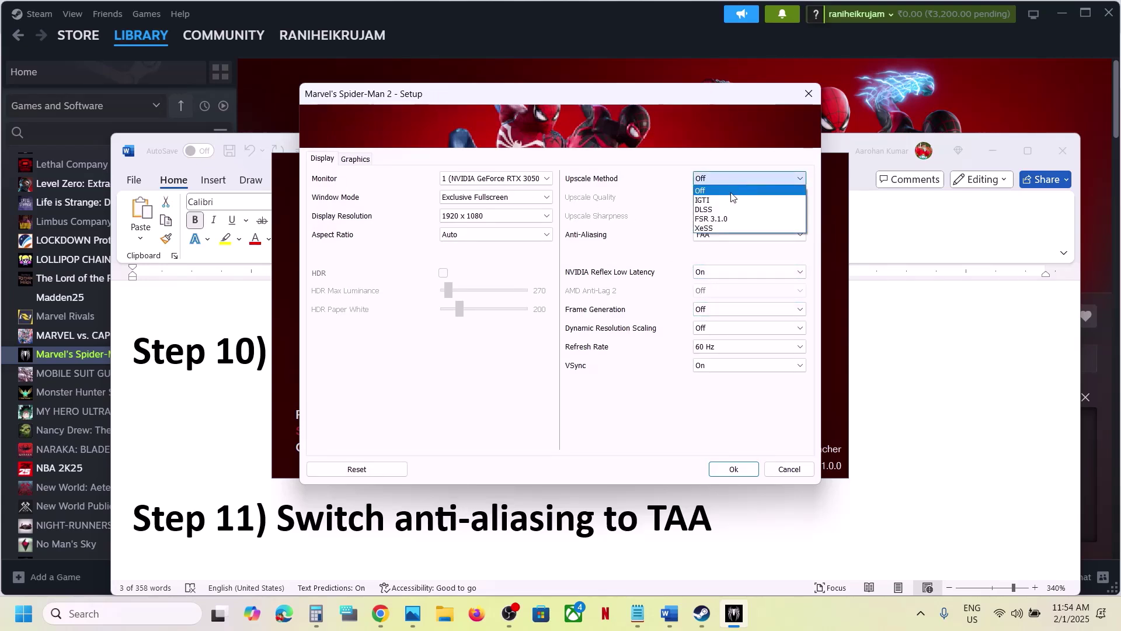
left_click(717, 210)
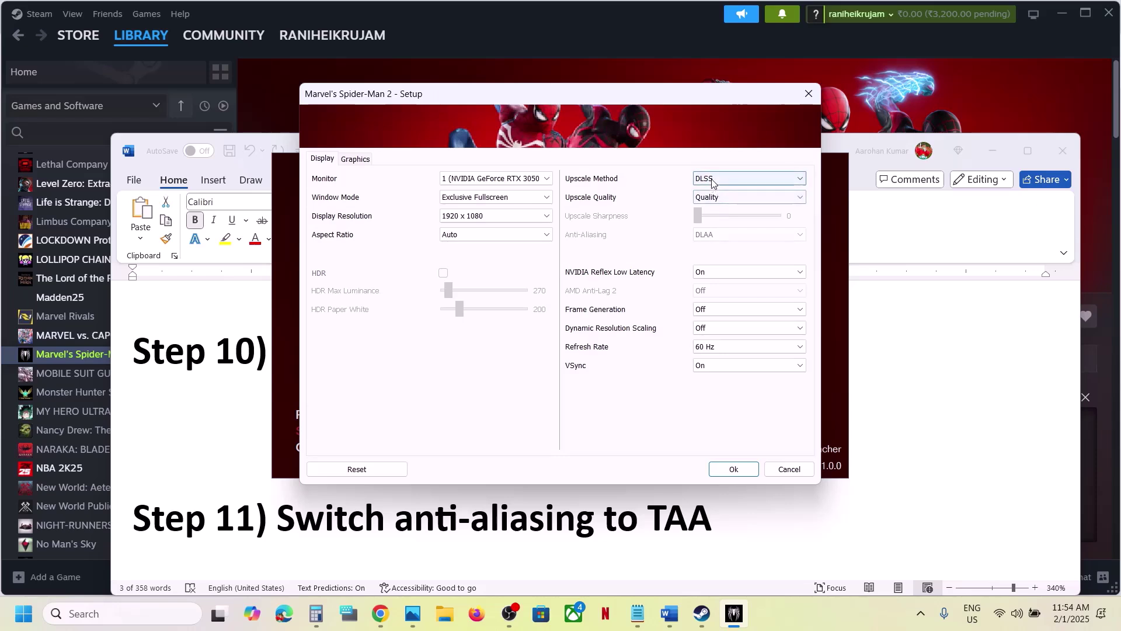
left_click(712, 183)
left_click(729, 192)
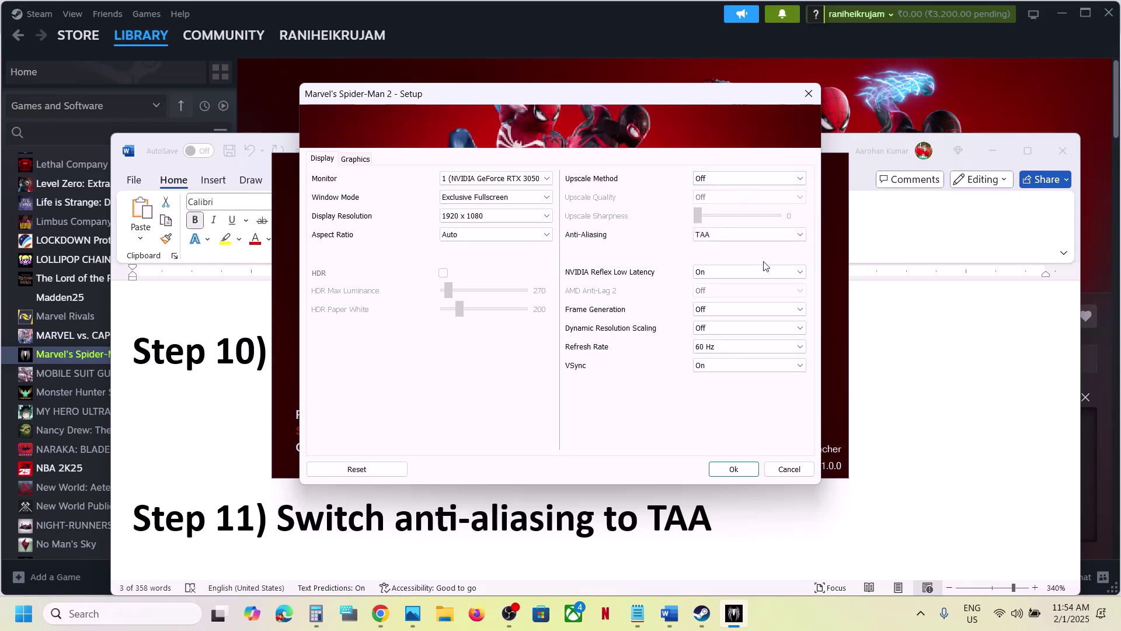
Set Anti-Aliasing to TAA in the display settings and apply the setup changes.
left_click(734, 235)
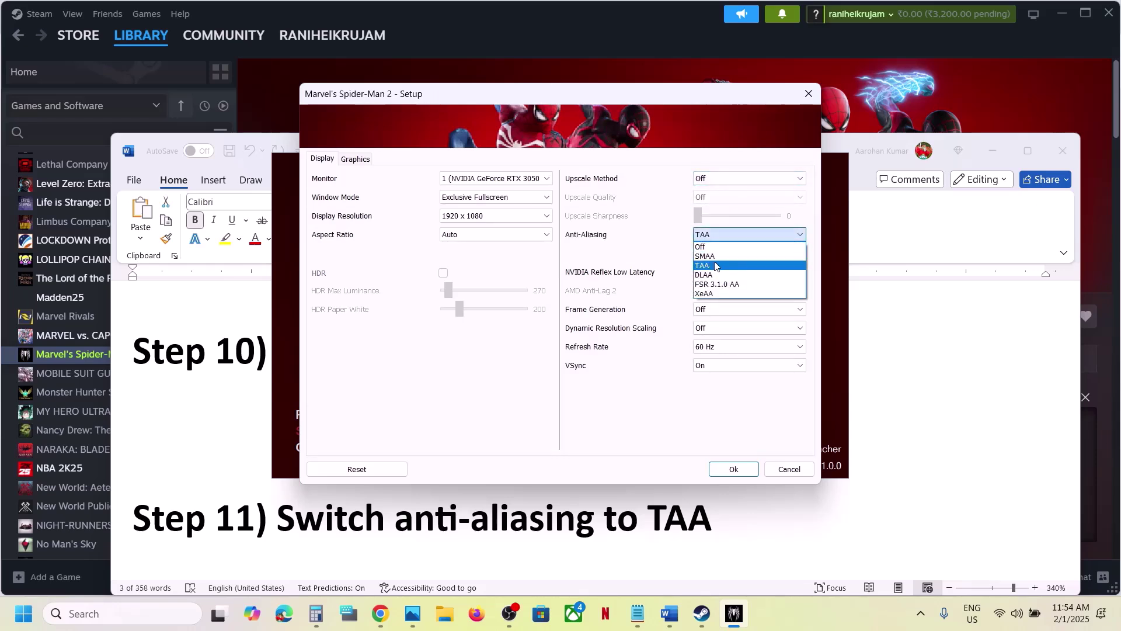
left_click(712, 265)
left_click(724, 470)
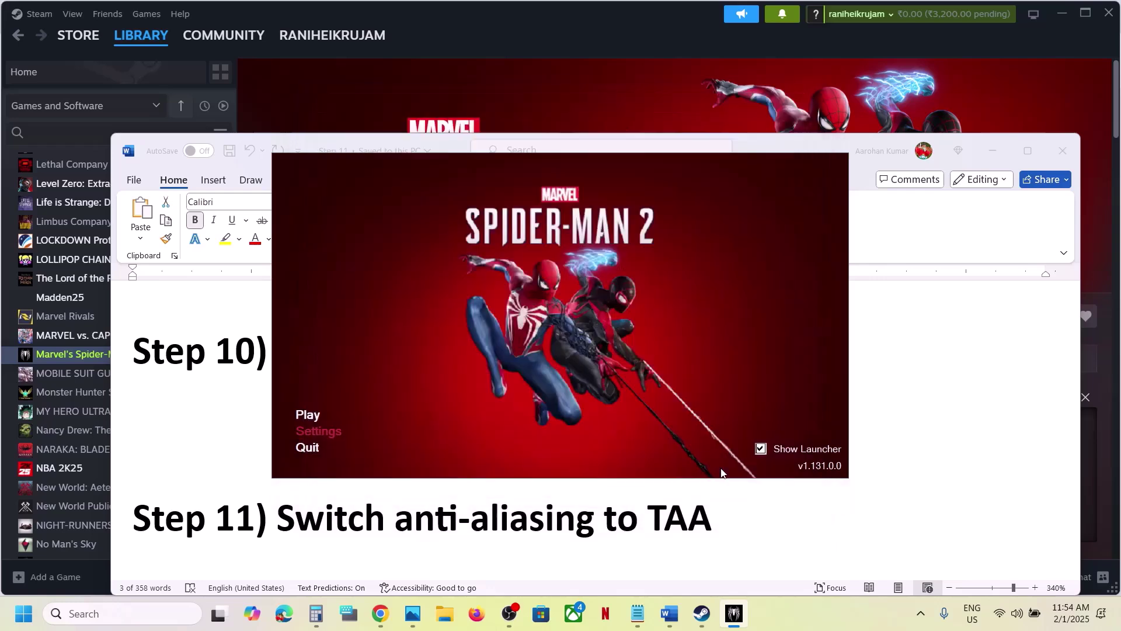
Quit the Spider-Man 2 launcher and highlight the Step 12 instruction about swapping DLSS to 310.1 in the Word notes.
scroll(636, 526, "down", 5)
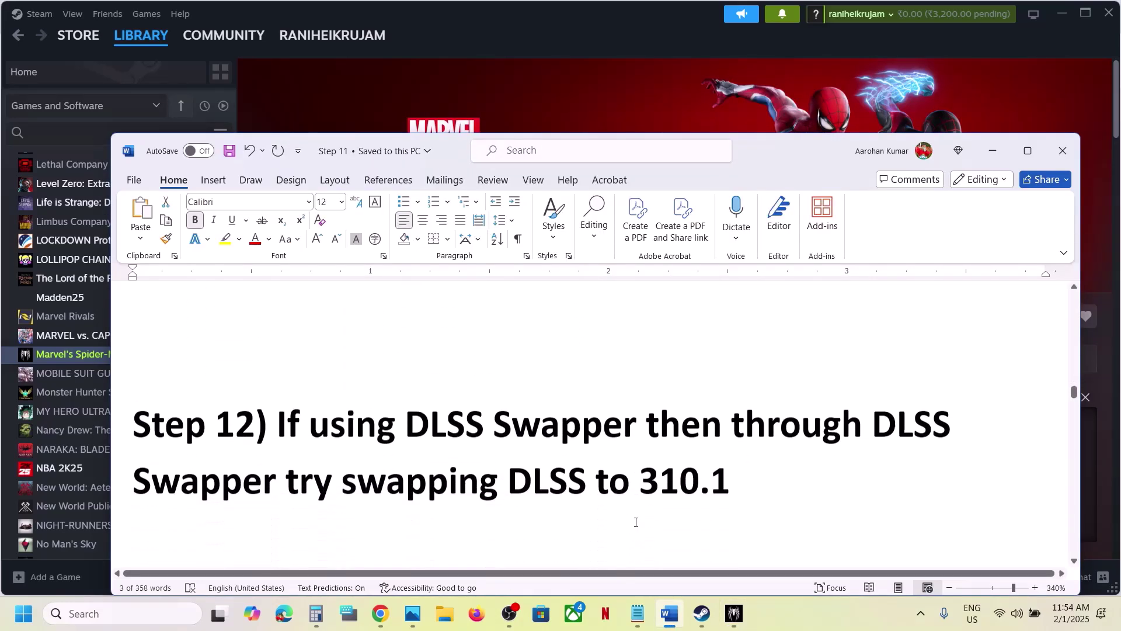
left_click(734, 613)
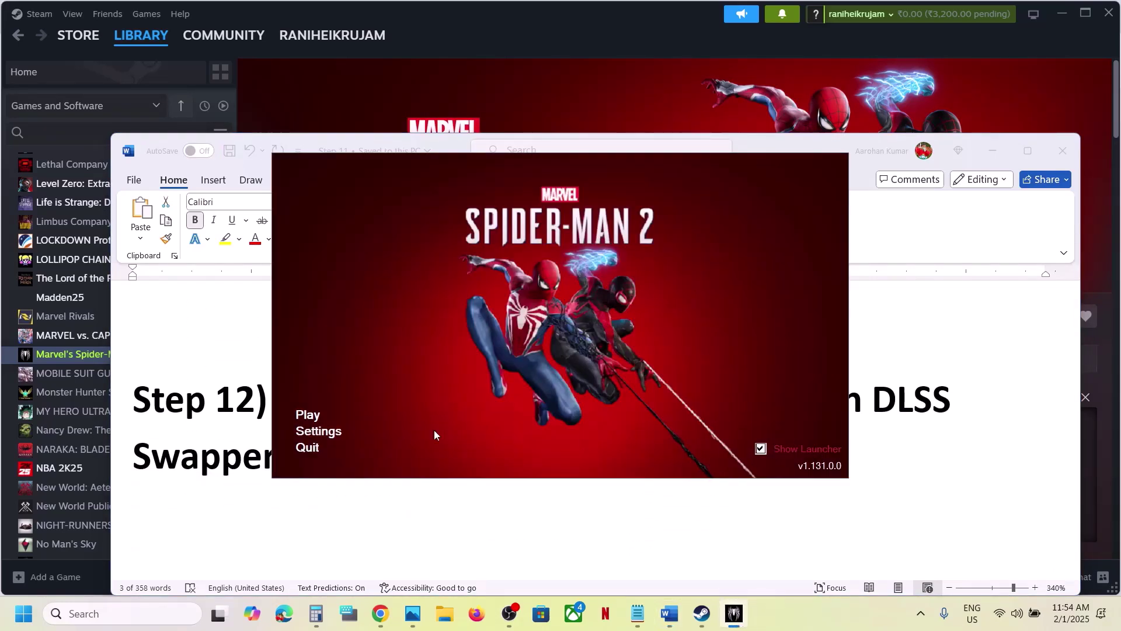
left_click(306, 453)
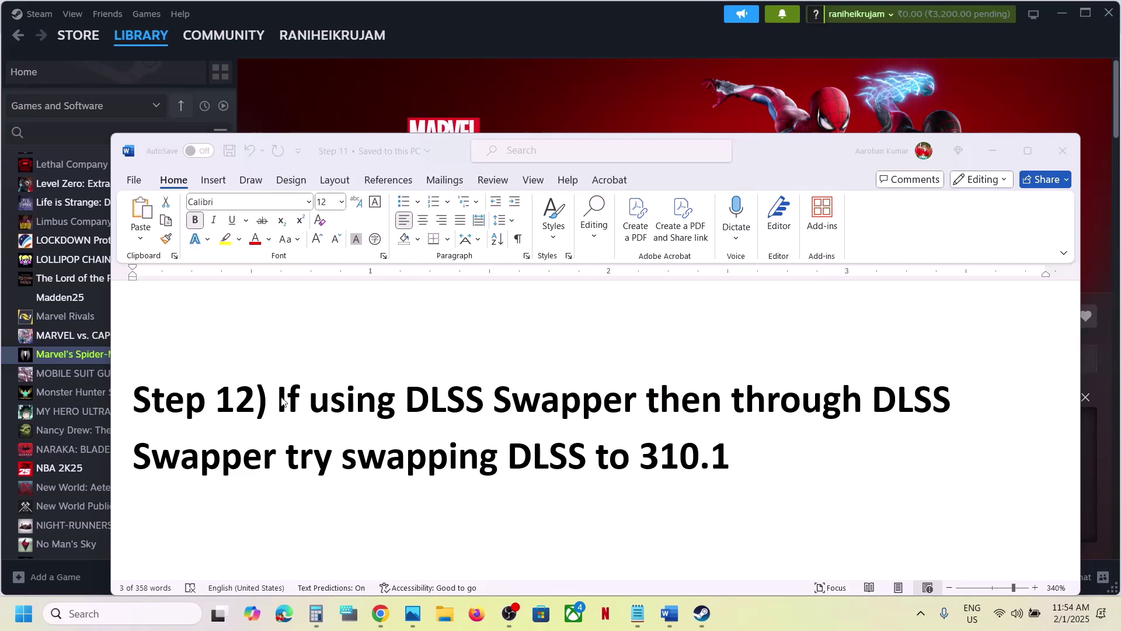
left_click_drag(284, 399, 747, 457)
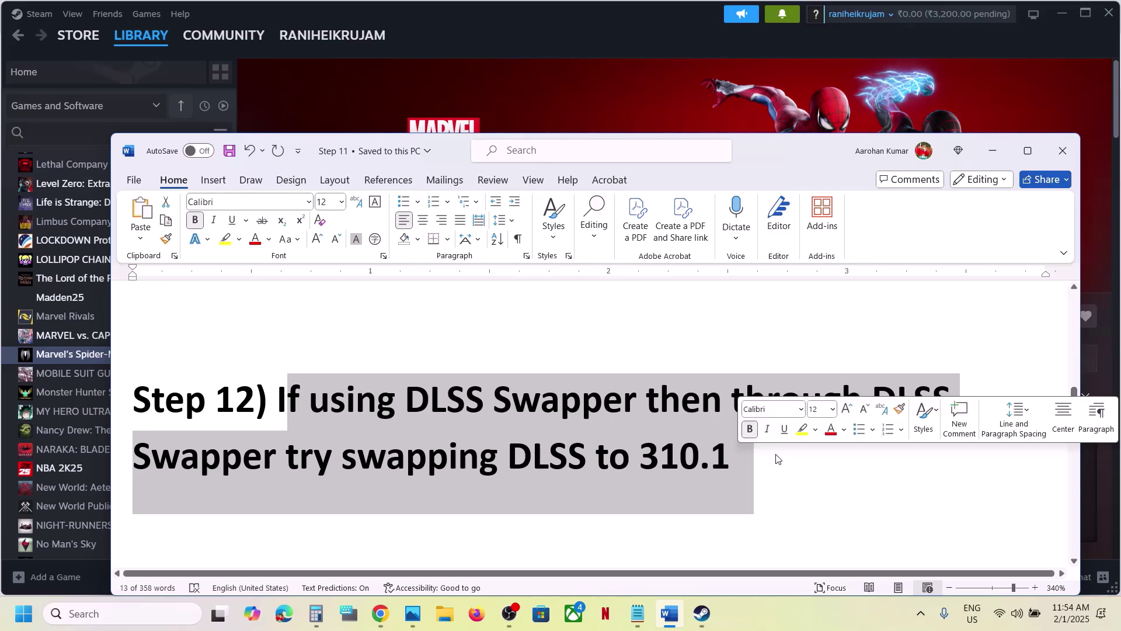
left_click(742, 455)
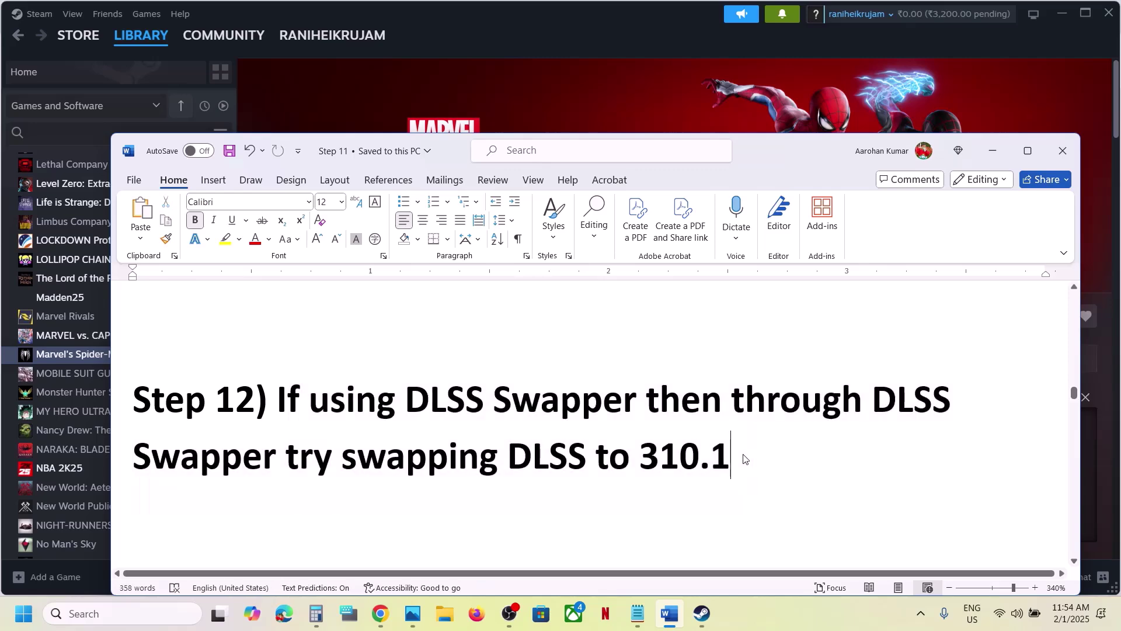
Open DLSS Swapper from Windows search, maximize it and locate Marvel's Spider-Man 2 among the Steam games.
left_click(93, 613)
type("dlss")
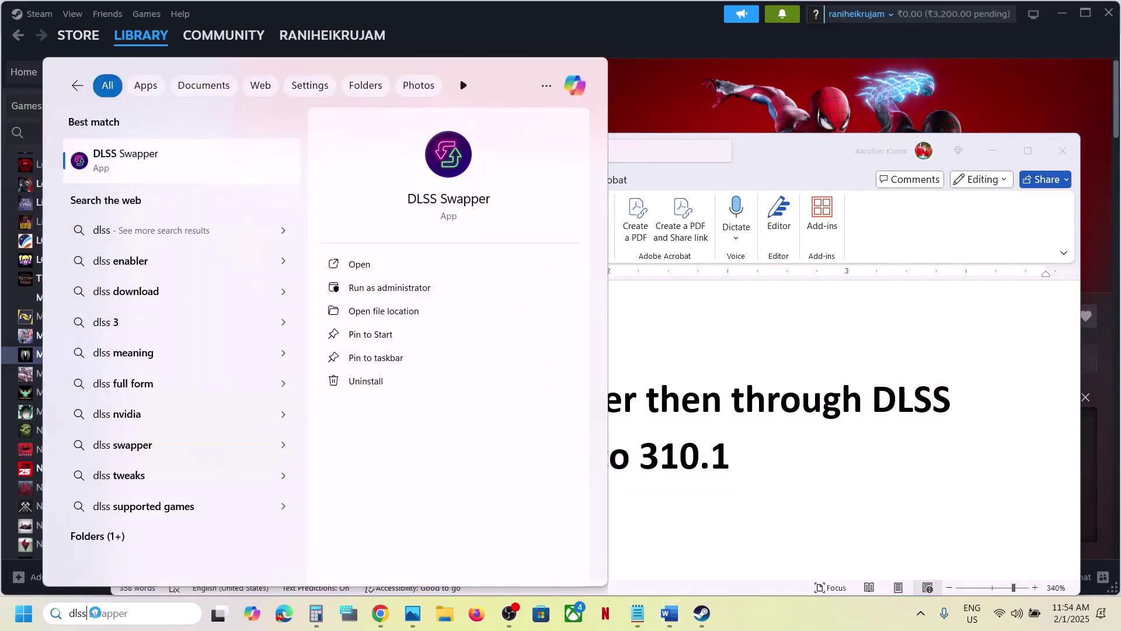
key("Escape")
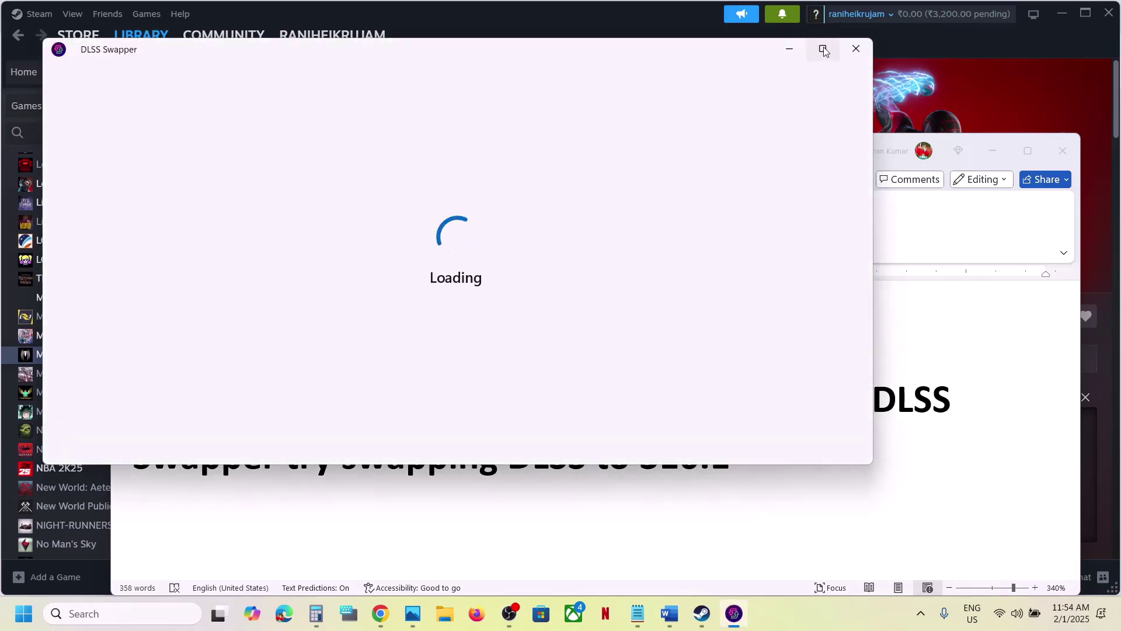
left_click(823, 47)
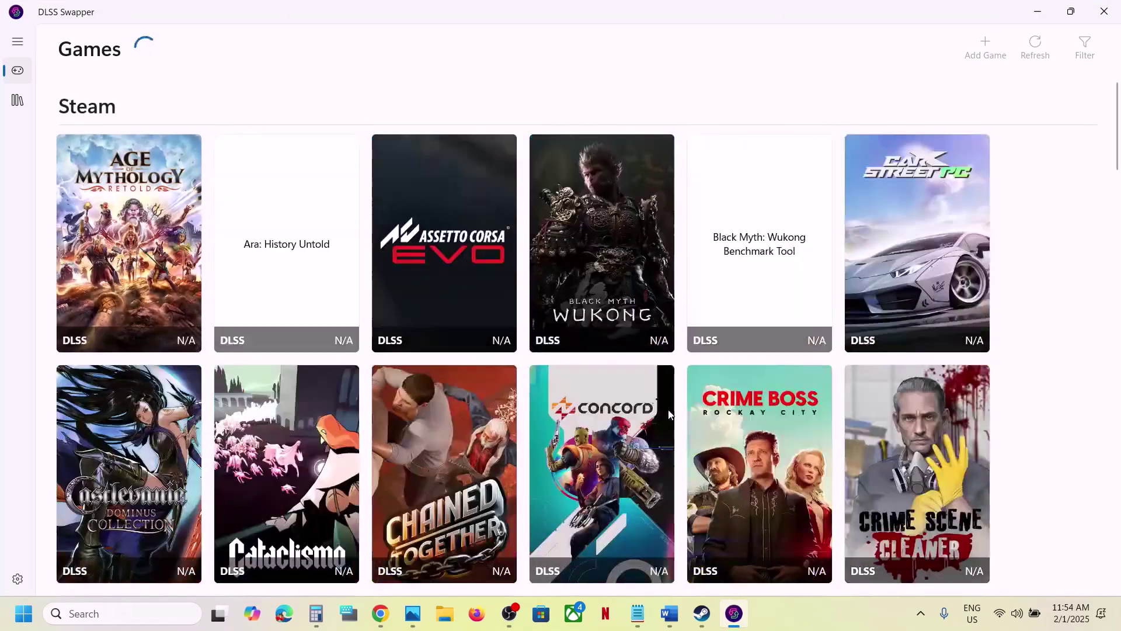
scroll(668, 408, "down", 3)
scroll(668, 409, "down", 15)
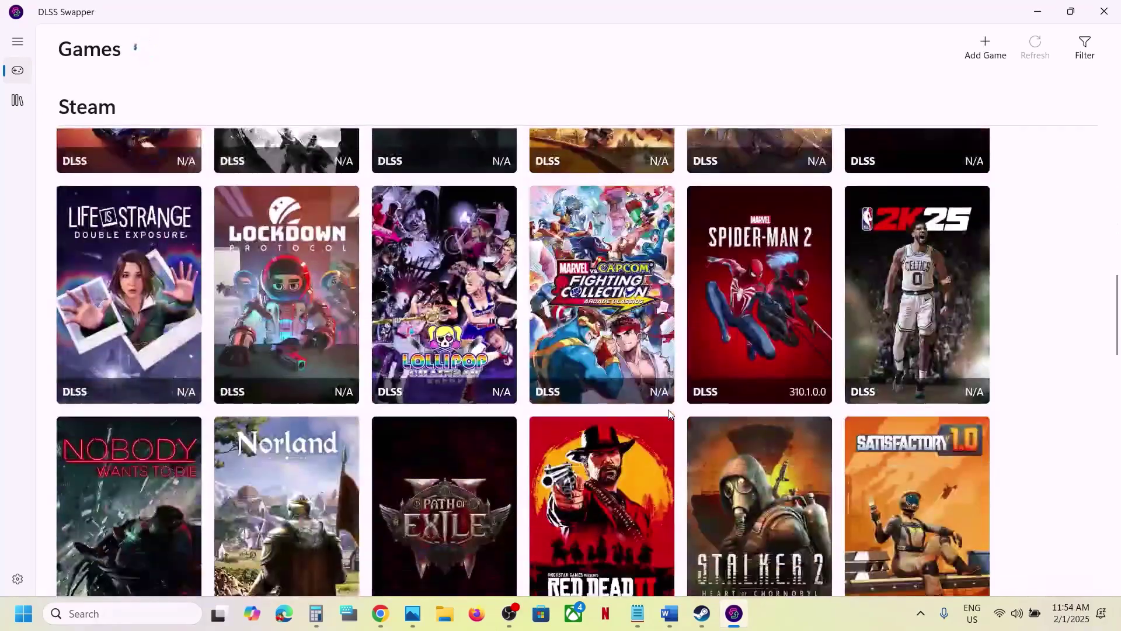
Swap the DLSS version of Marvel's Spider-Man 2 to v310.1 and close the game's details.
left_click(766, 317)
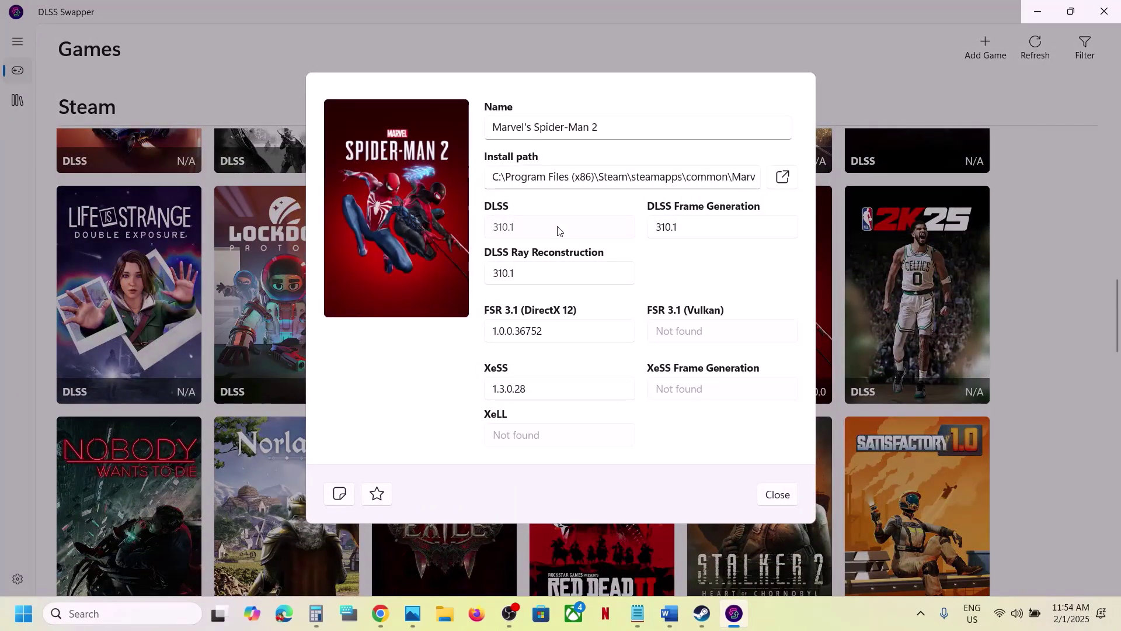
left_click(558, 230)
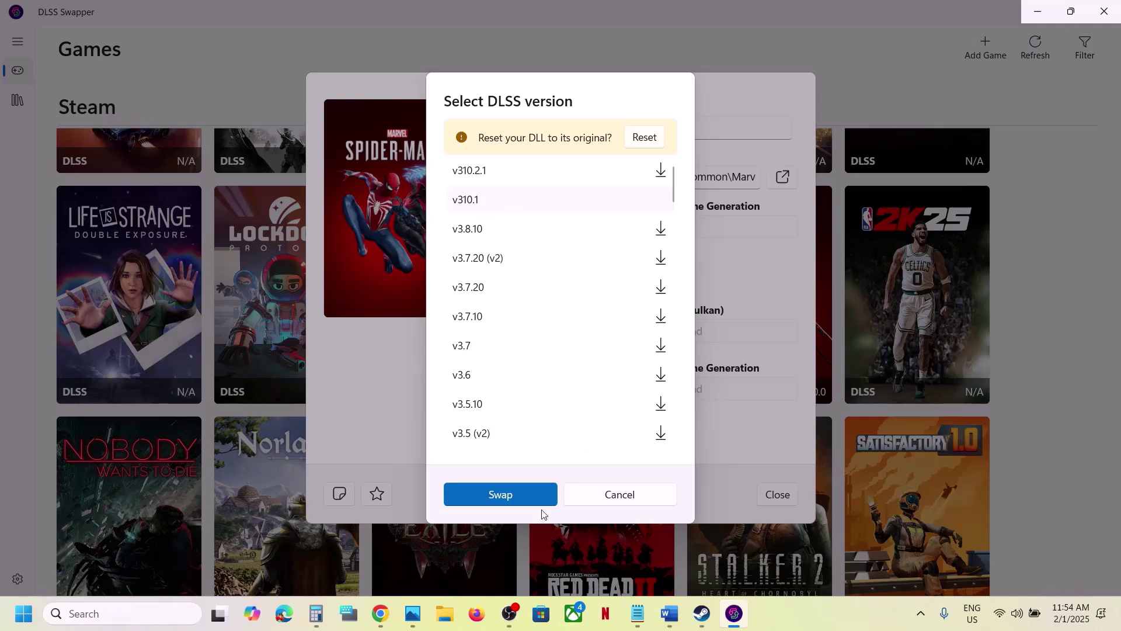
left_click(518, 492)
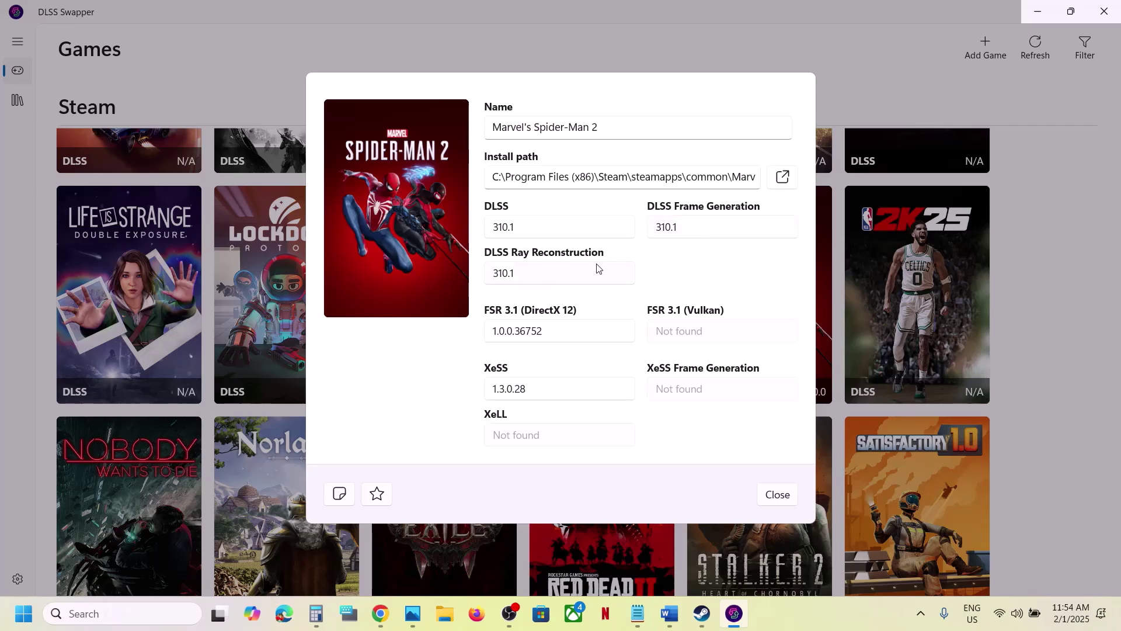
left_click(789, 495)
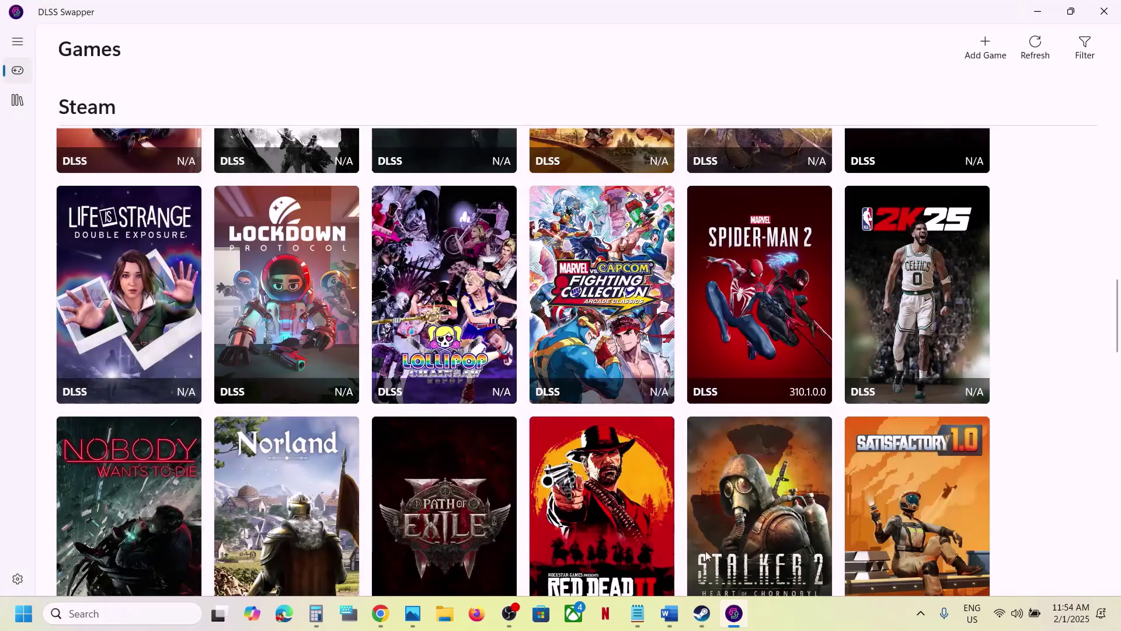
Return to the Word notes and highlight the Step 13 instruction about renaming or deleting save game files, including its lost-progress note.
left_click(668, 623)
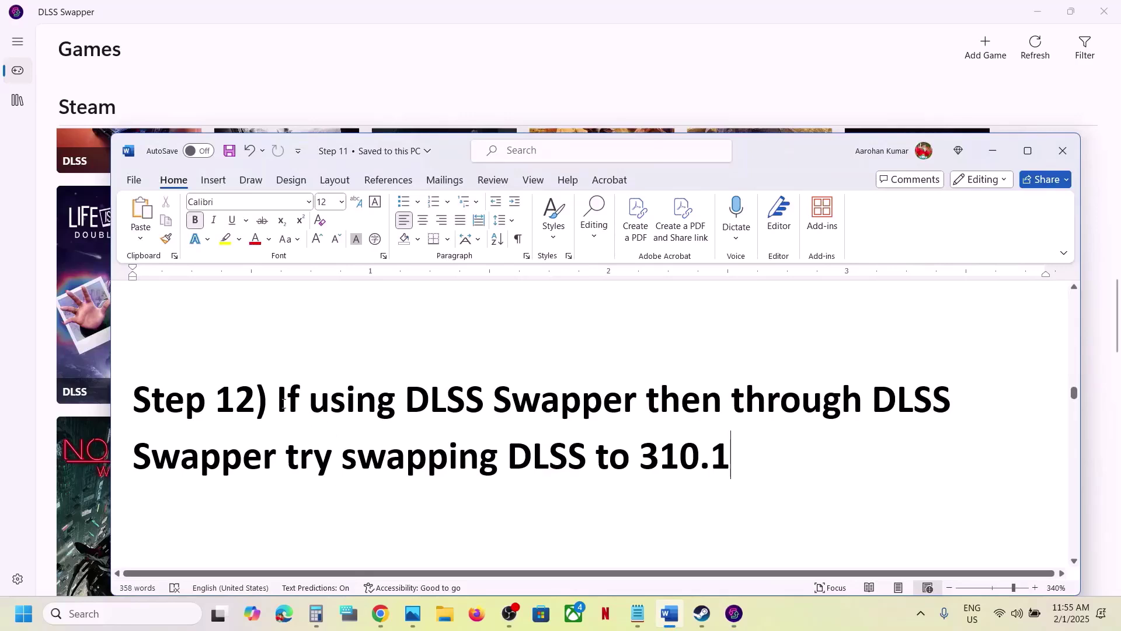
left_click_drag(282, 402, 751, 437)
left_click(751, 437)
scroll(751, 436, "down", 2)
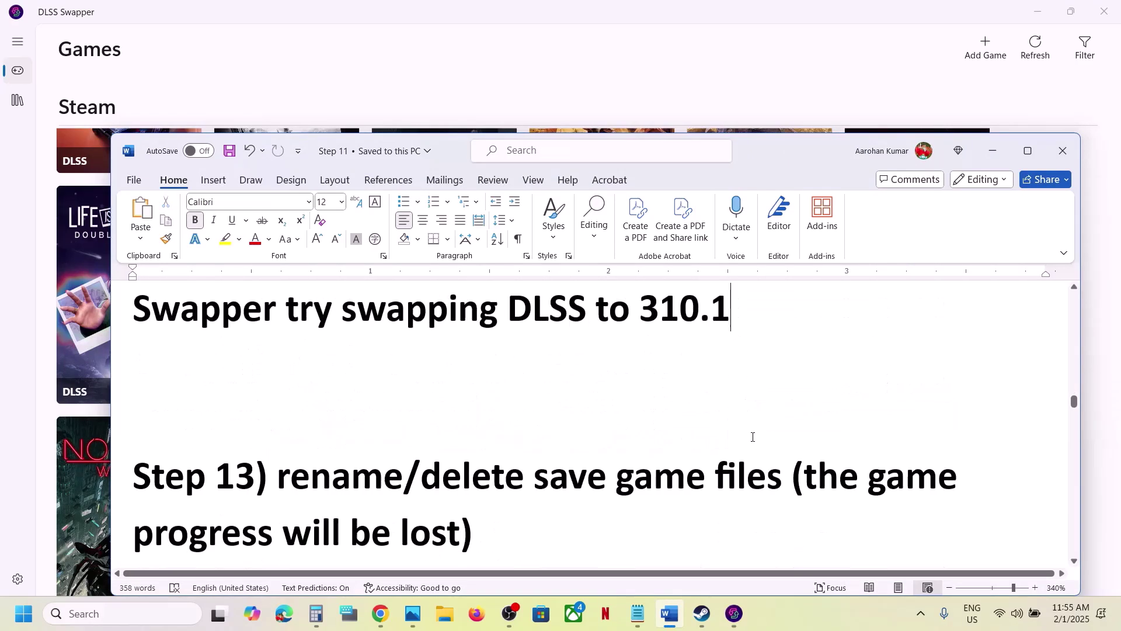
scroll(753, 437, "down", 2)
left_click_drag(286, 380, 797, 382)
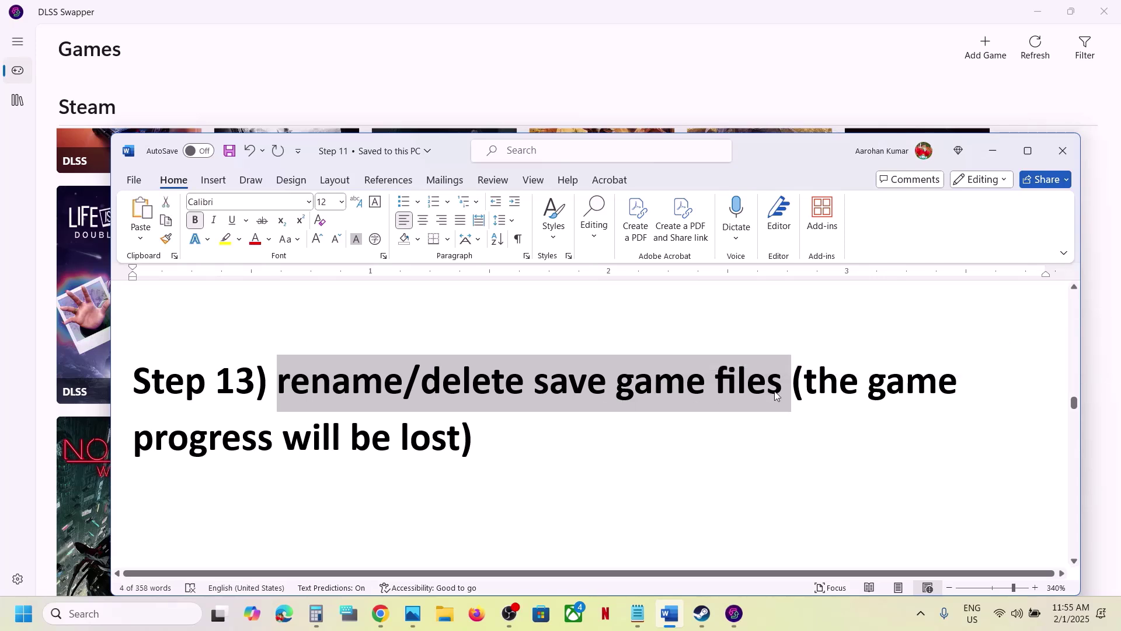
left_click_drag(806, 379, 473, 461)
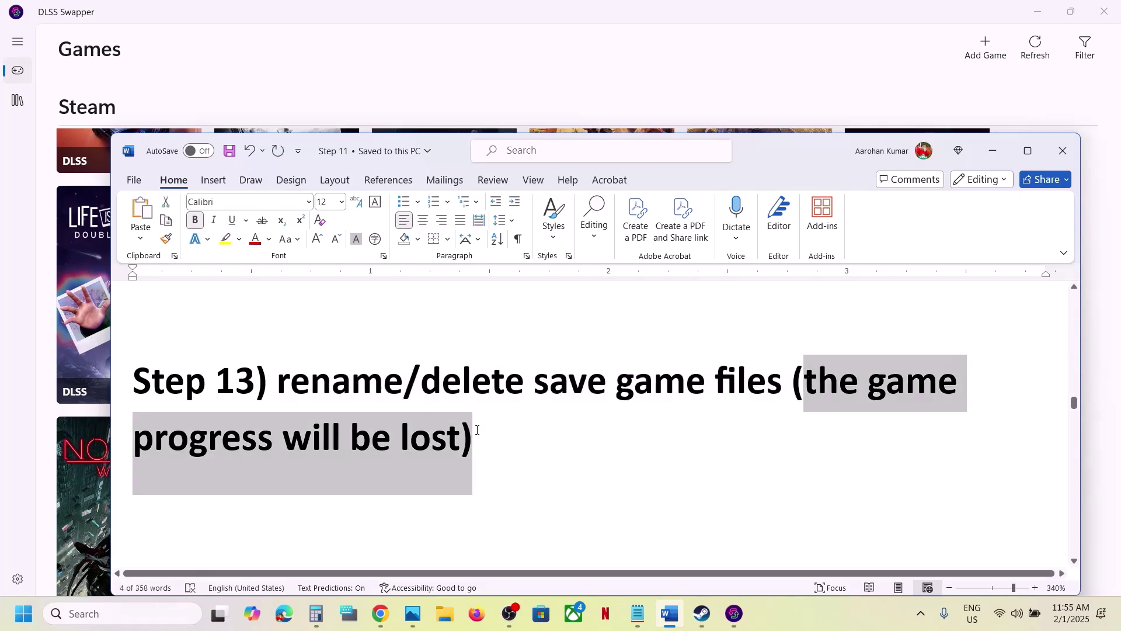
Open the Documents folder in File Explorer and copy the Marvel's Spider-Man 2 save folder.
left_click(445, 614)
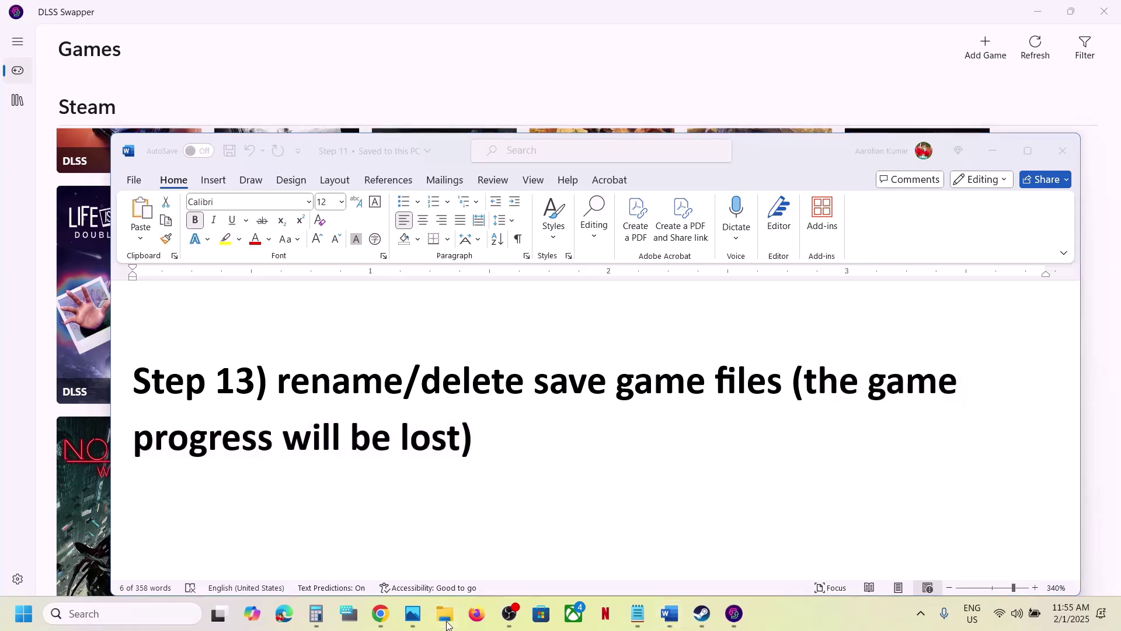
left_click(76, 209)
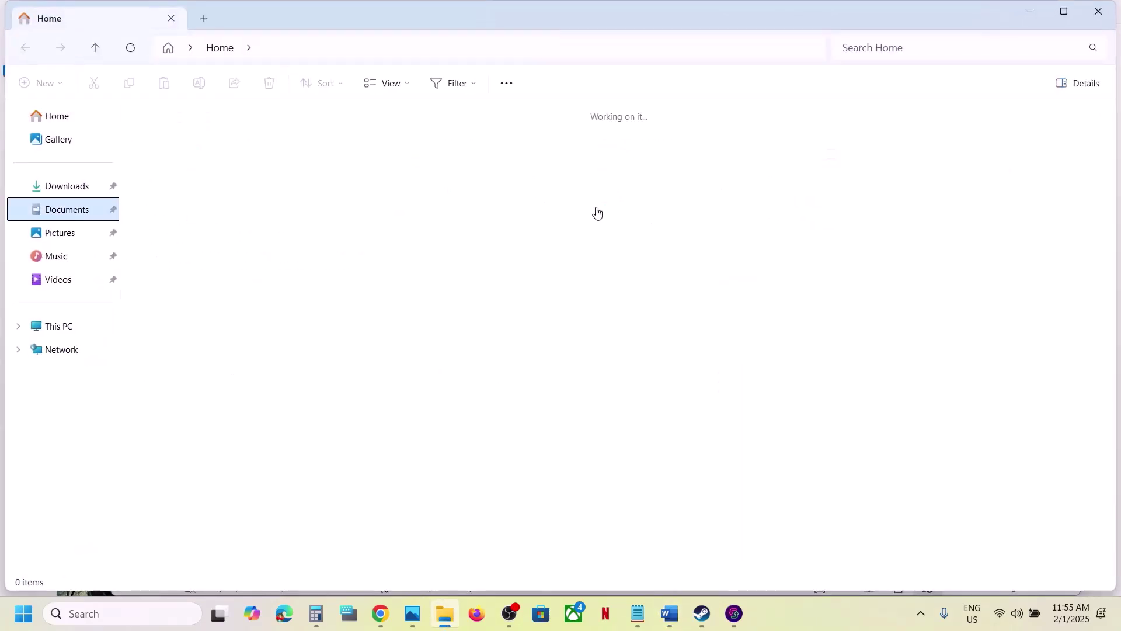
left_click(582, 176)
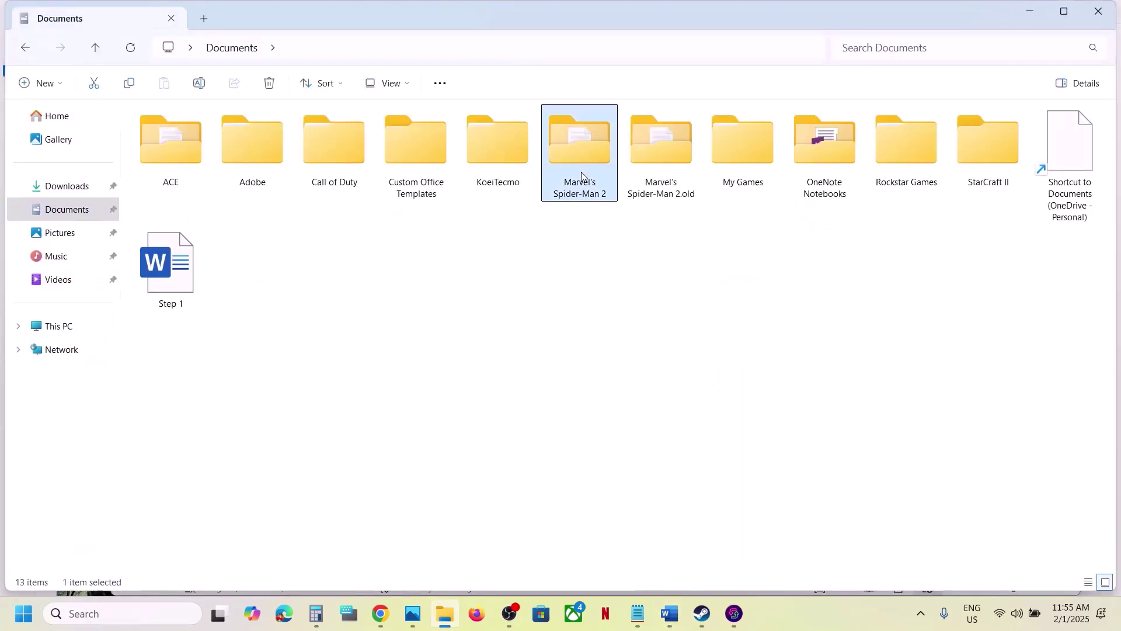
right_click(582, 177)
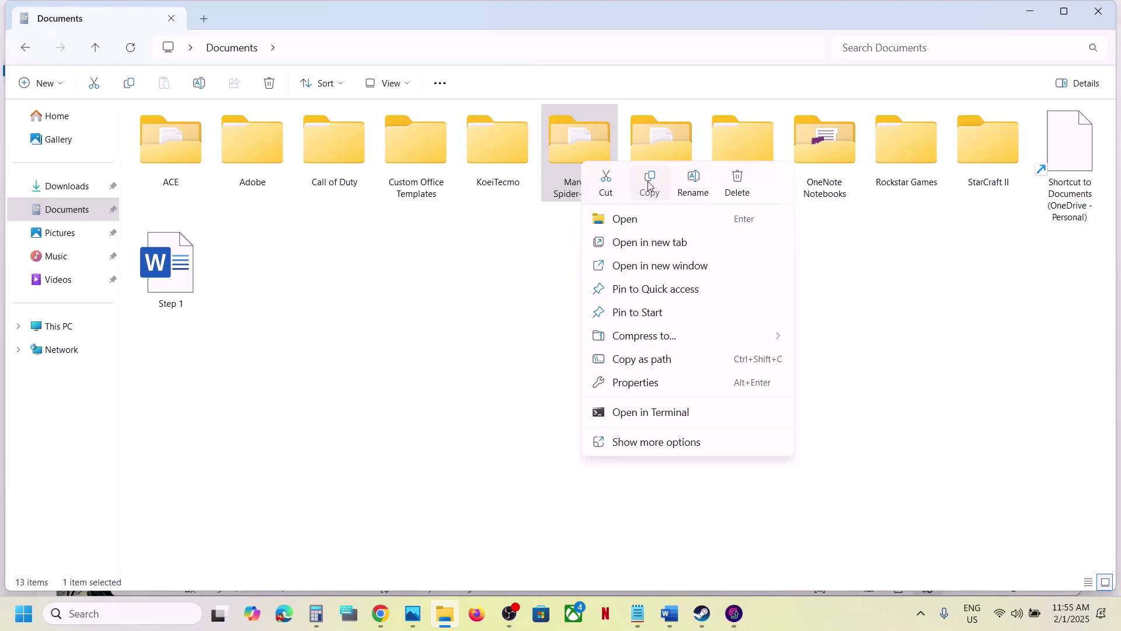
left_click(649, 186)
right_click(578, 159)
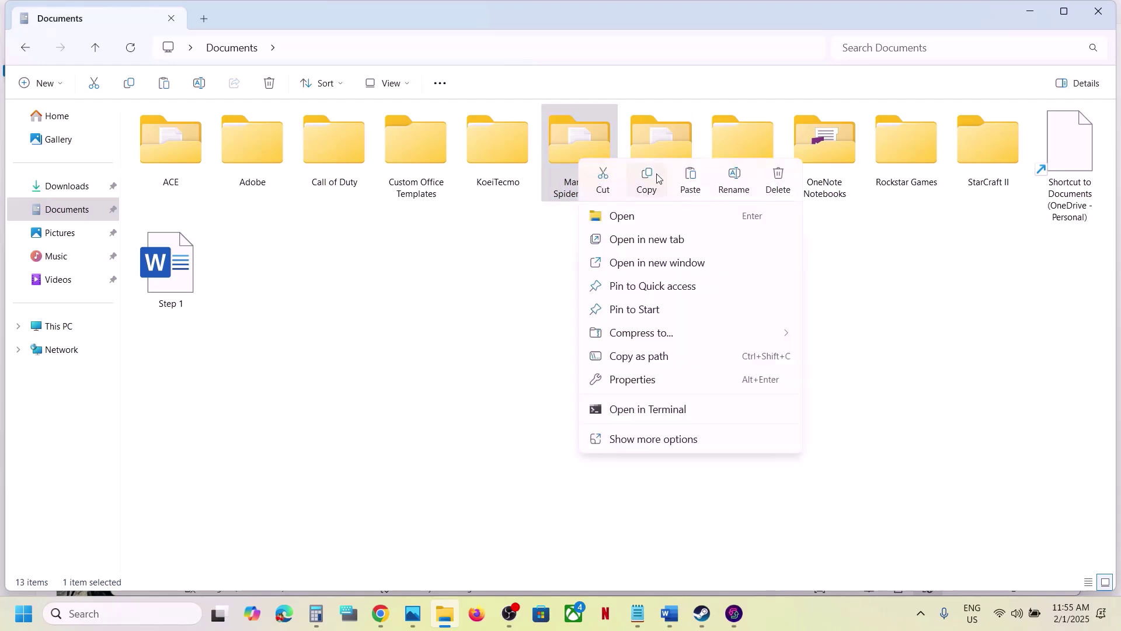
left_click(648, 180)
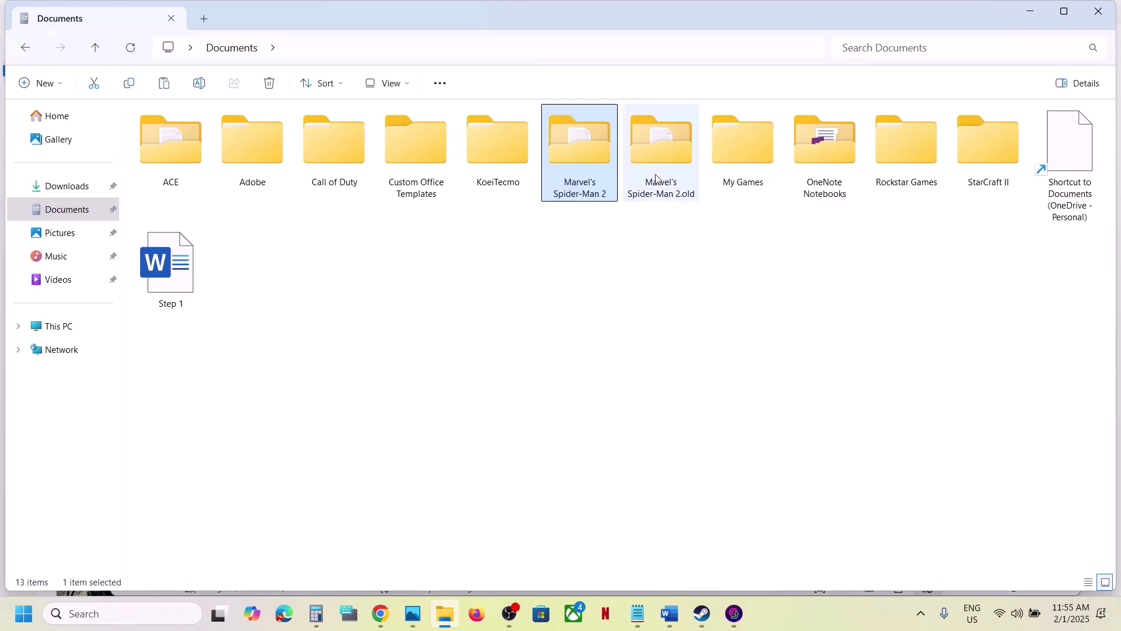
Try to rename the Marvel's Spider-Man 2 folder to Marvel's Spider-Man 2.old, merging it with the existing folder of that name.
right_click(577, 163)
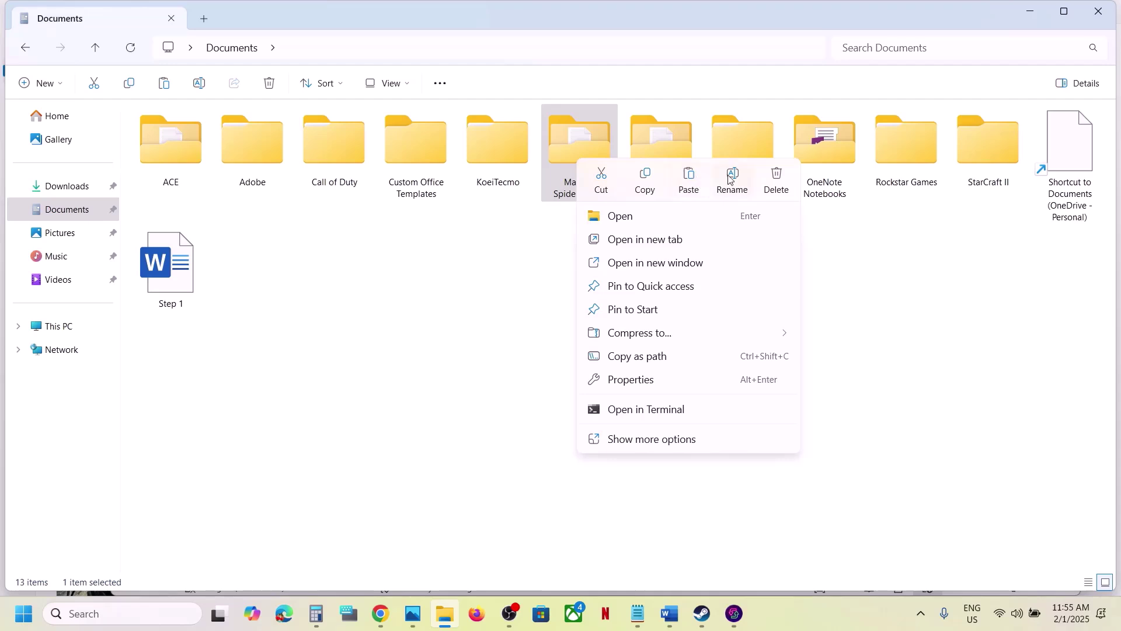
left_click(730, 179)
left_click(595, 194)
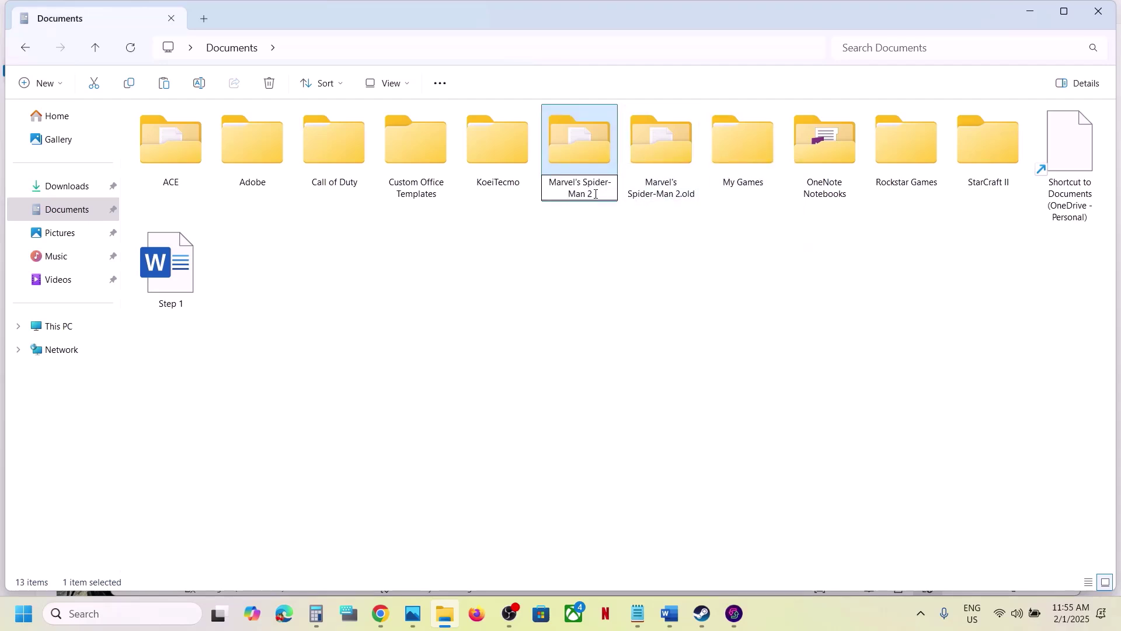
type(".old")
key("Return")
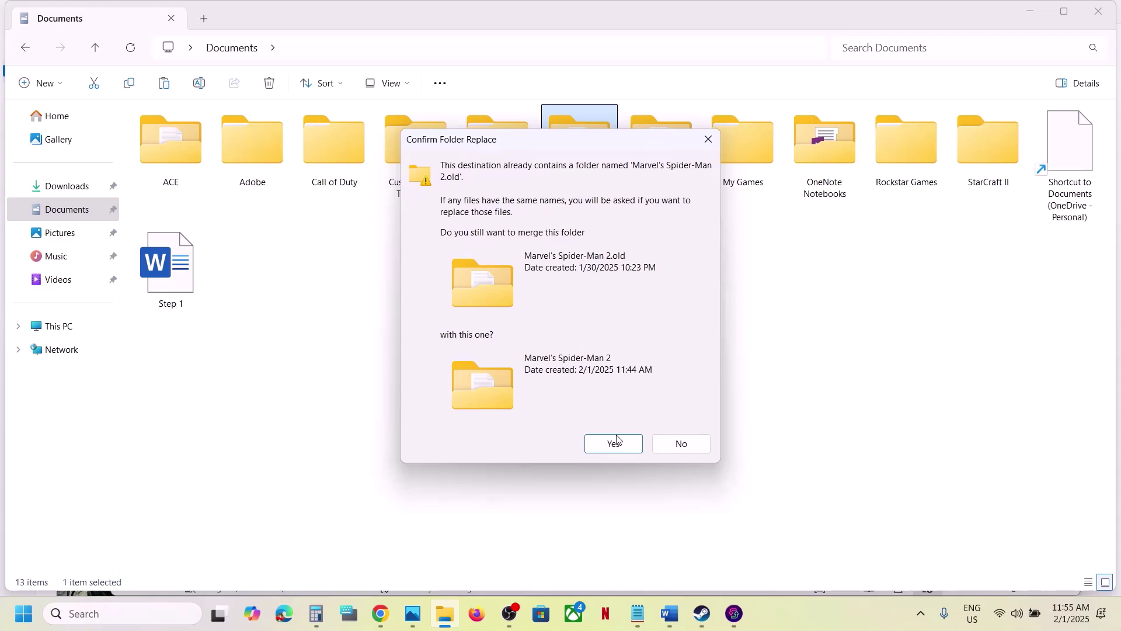
left_click(614, 443)
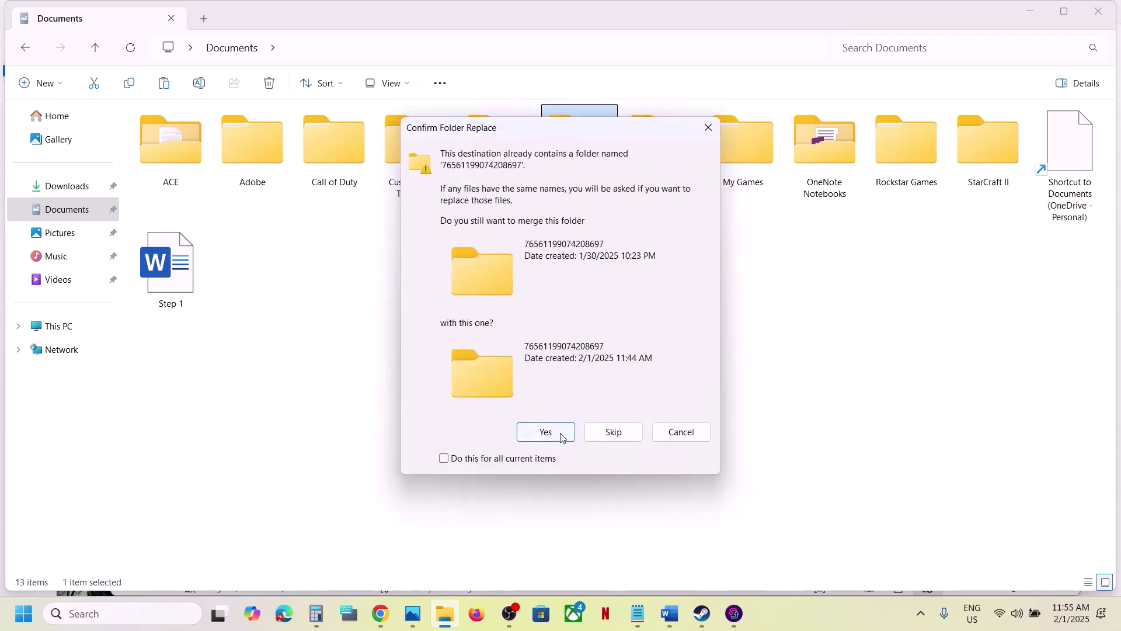
left_click(546, 433)
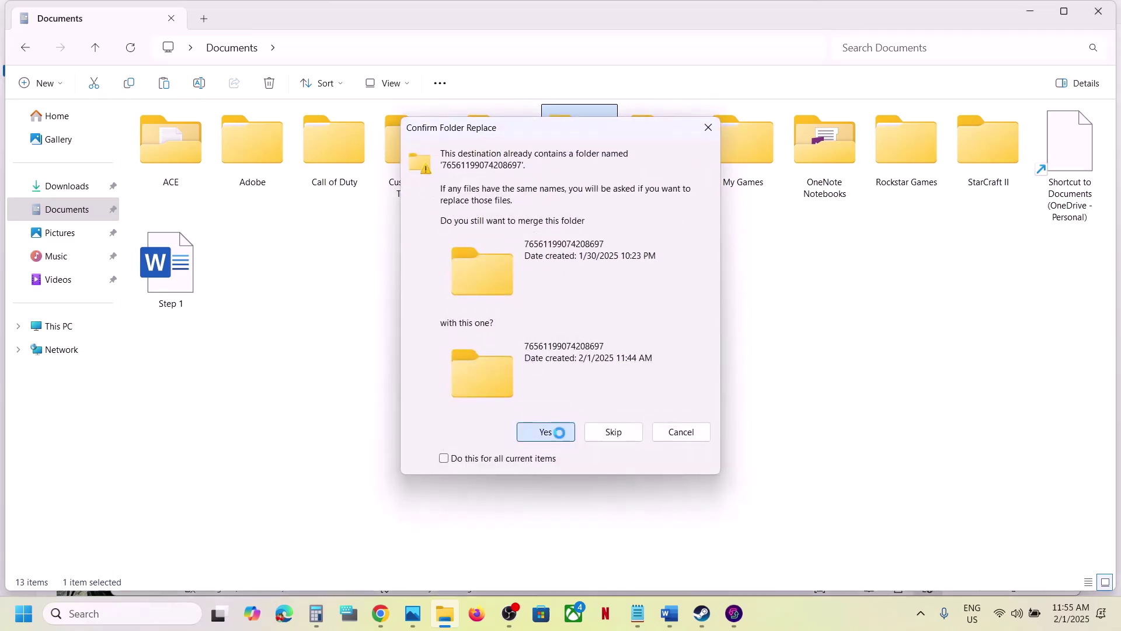
left_click(710, 138)
left_click(677, 162)
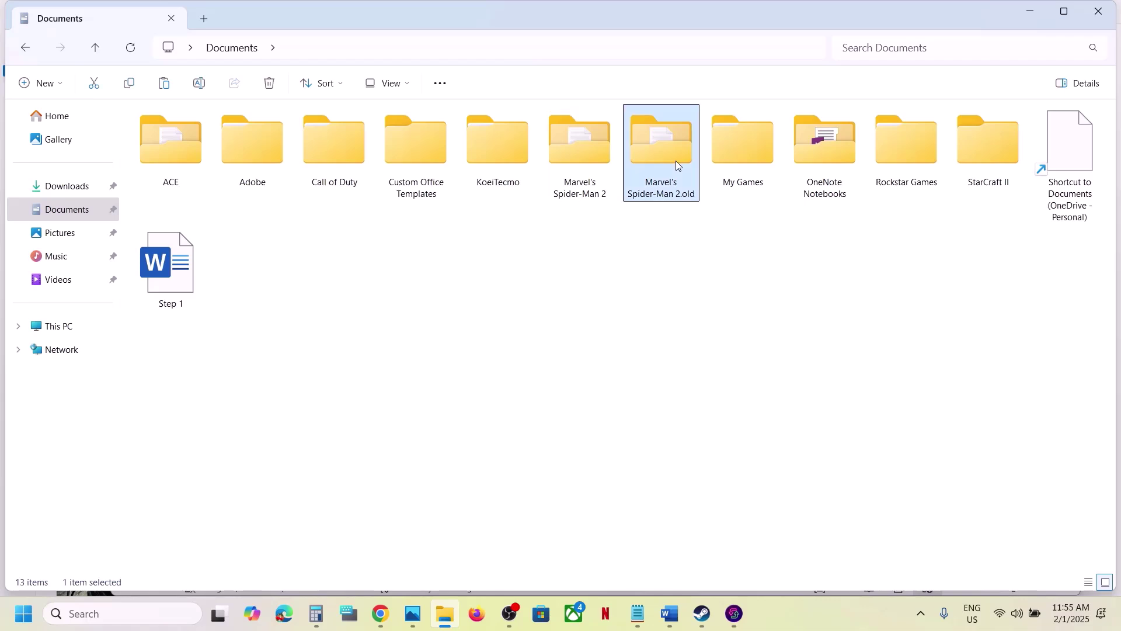
right_click(658, 170)
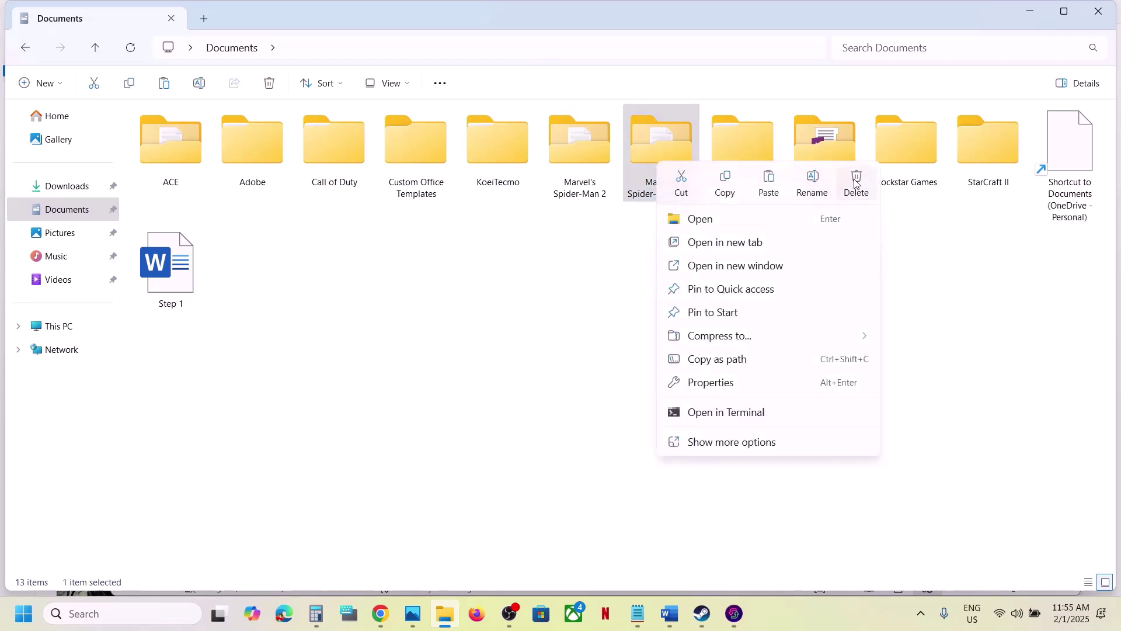
left_click(588, 366)
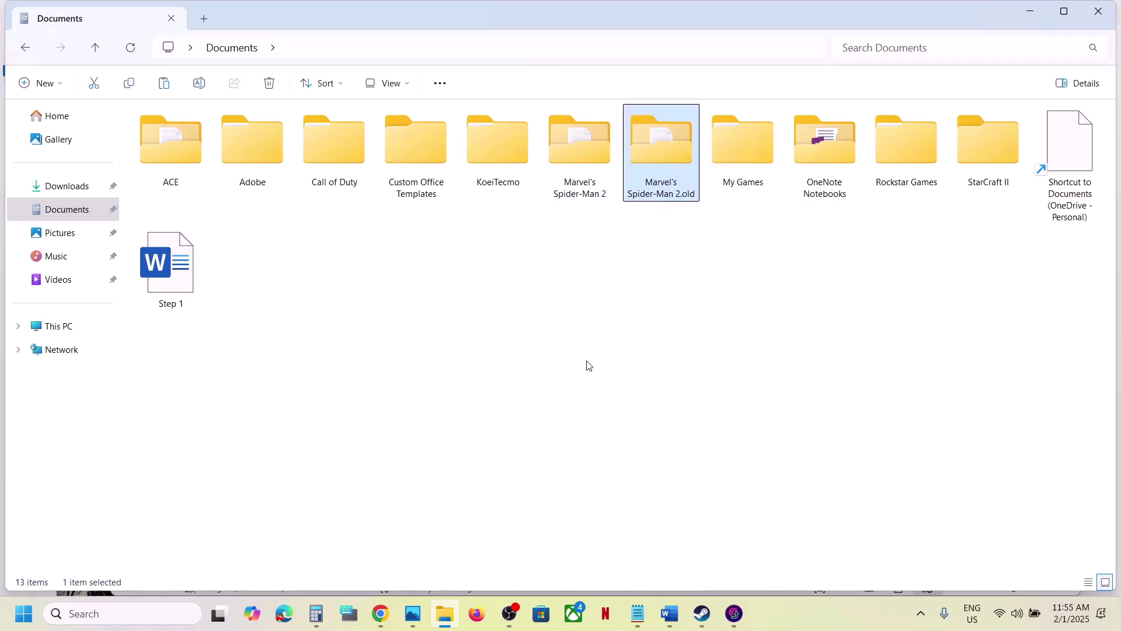
Bring up the game's Steam library page, then return to Word and highlight the Step 14 instruction about Debug mode.
left_click(703, 616)
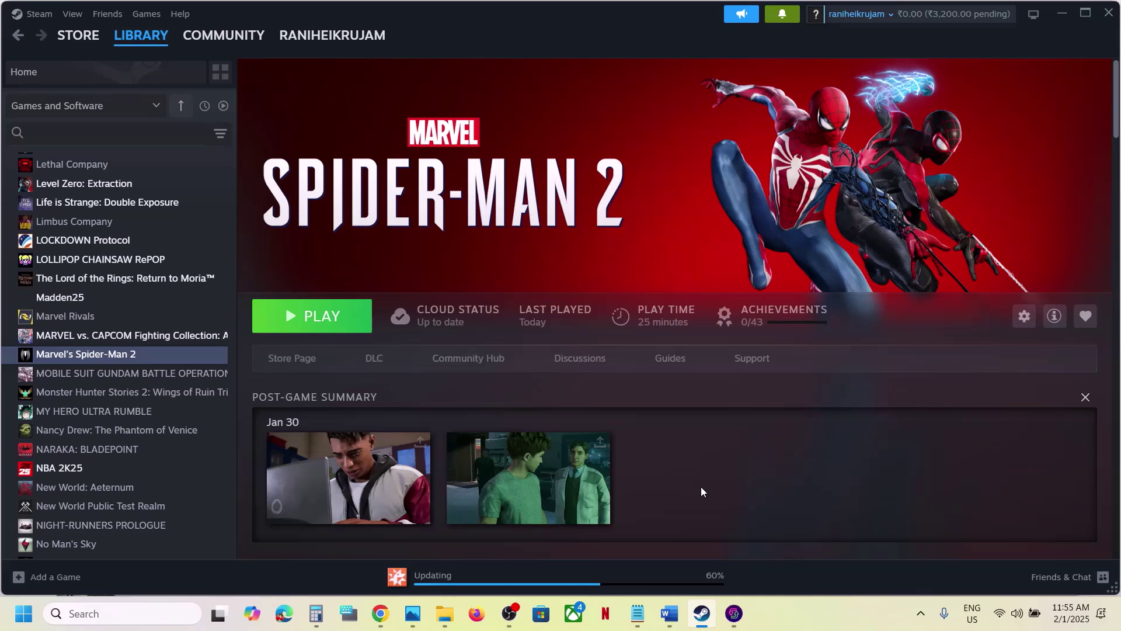
left_click(669, 613)
scroll(508, 428, "down", 3)
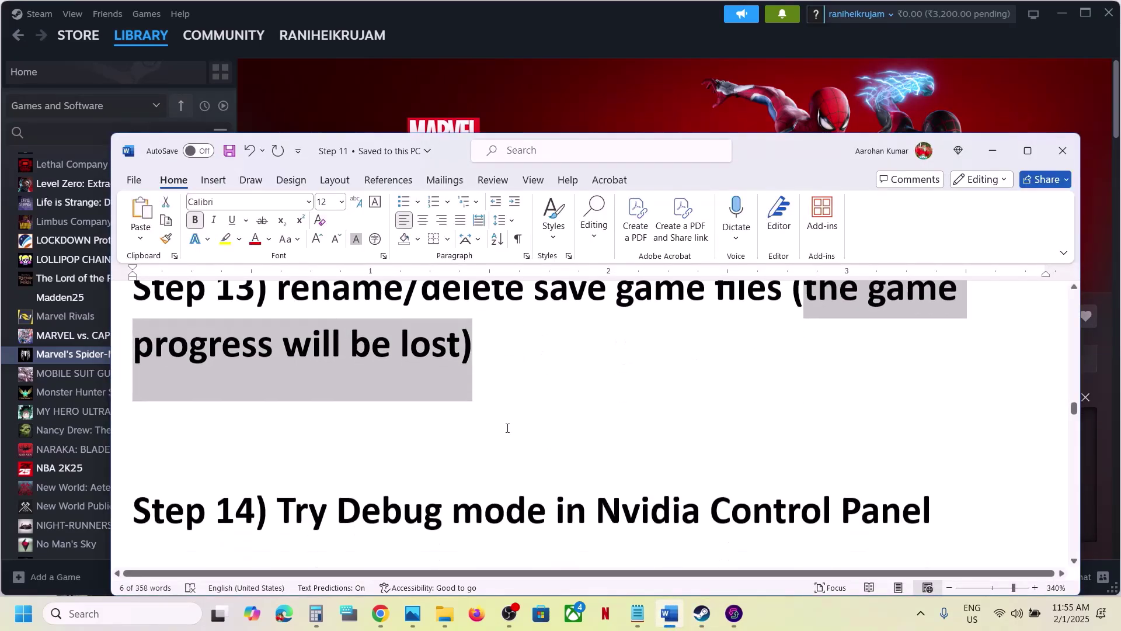
left_click_drag(303, 413, 838, 419)
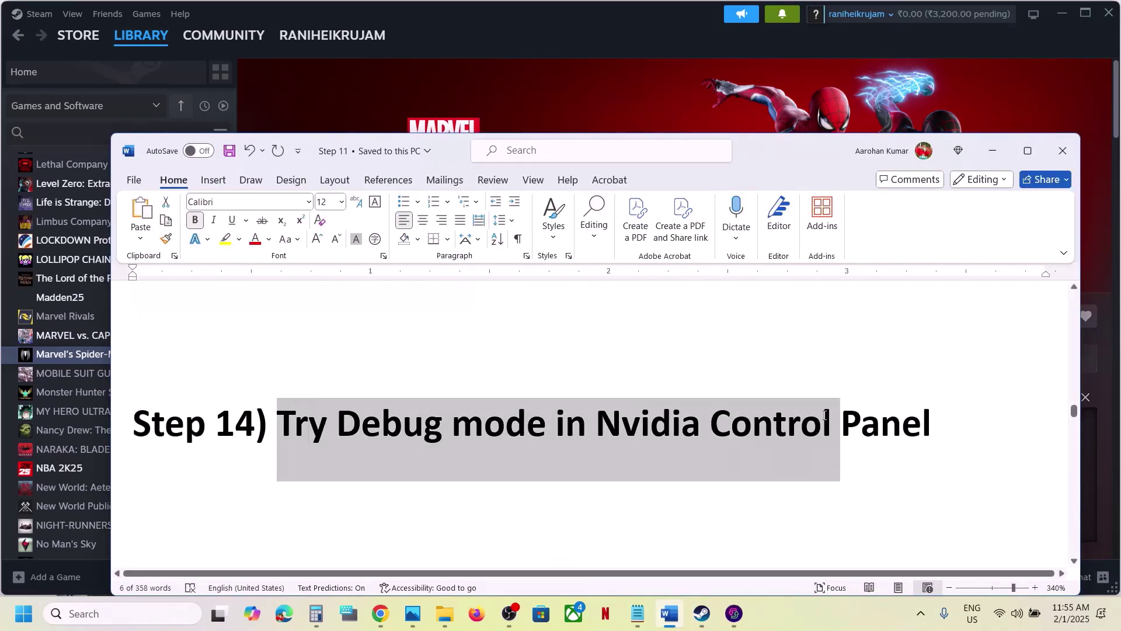
Open NVIDIA Control Panel from Windows search and check whether its Debug Mode option is enabled.
left_click(117, 613)
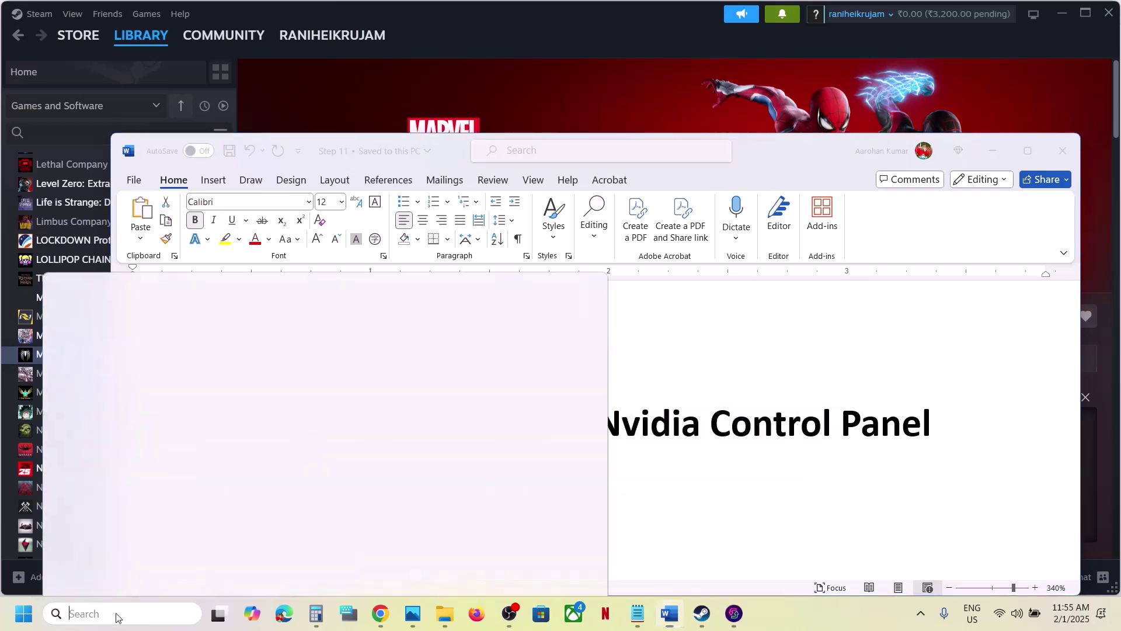
type("nvidia")
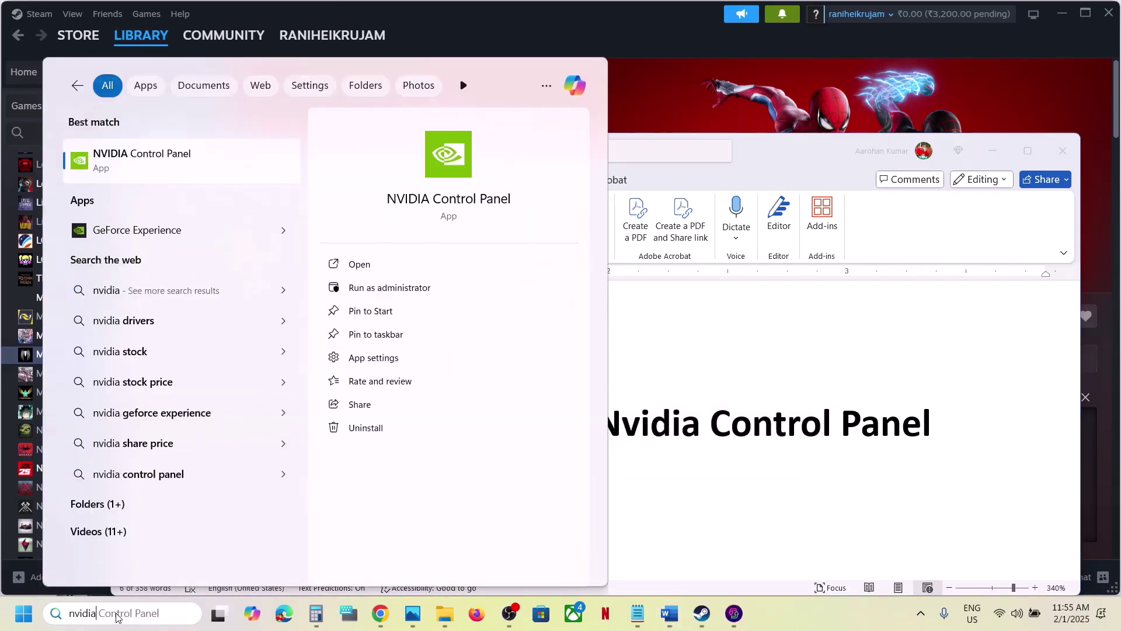
left_click(195, 168)
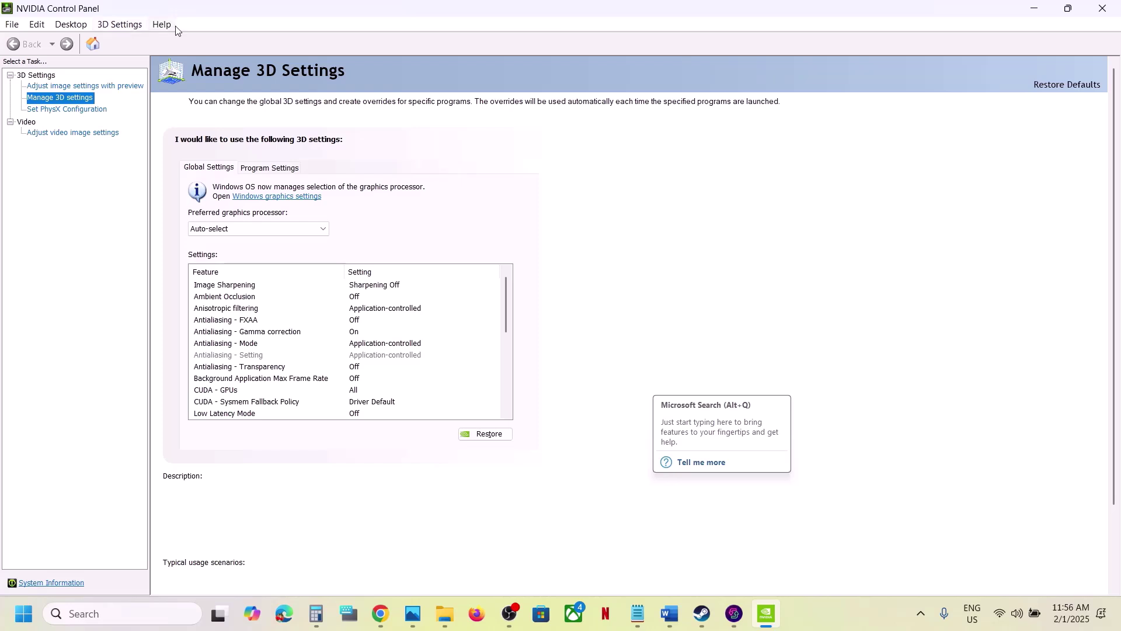
left_click(166, 26)
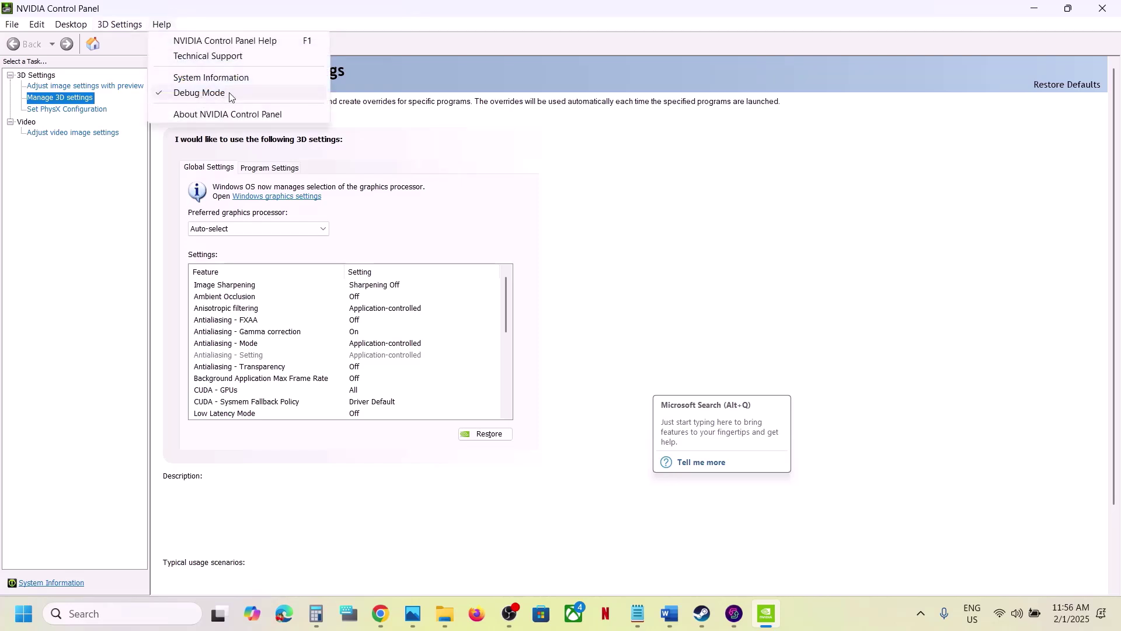
left_click(728, 242)
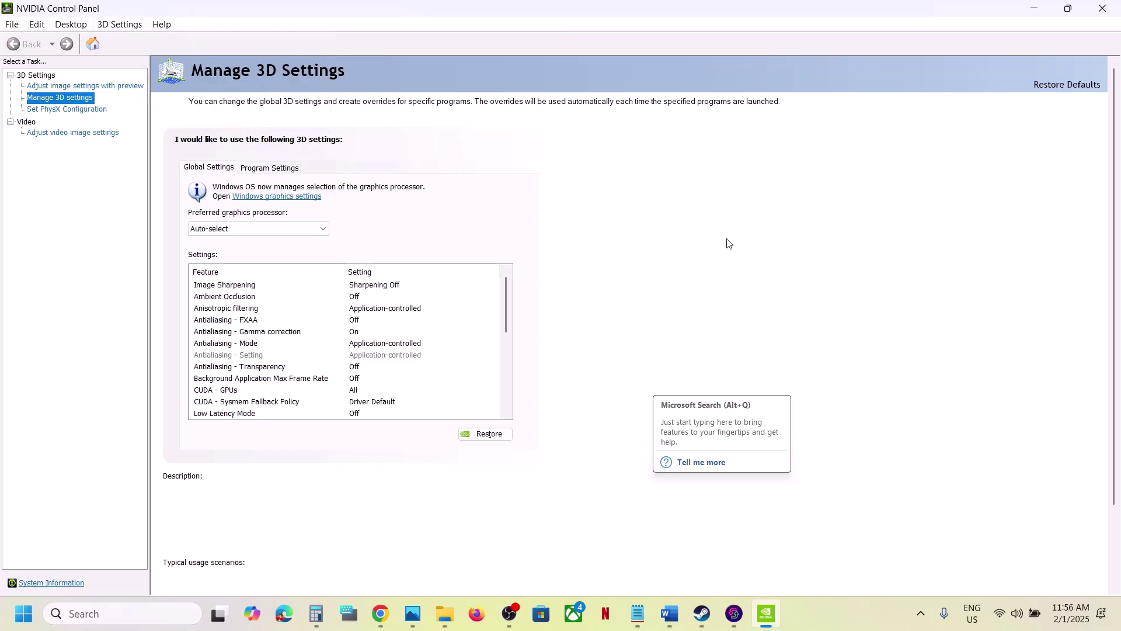
Switch to the Word notes, highlight the Step 15 text about closing MSI Afterburner, rivatuner and overclocking applications, and maximize the window.
left_click(670, 614)
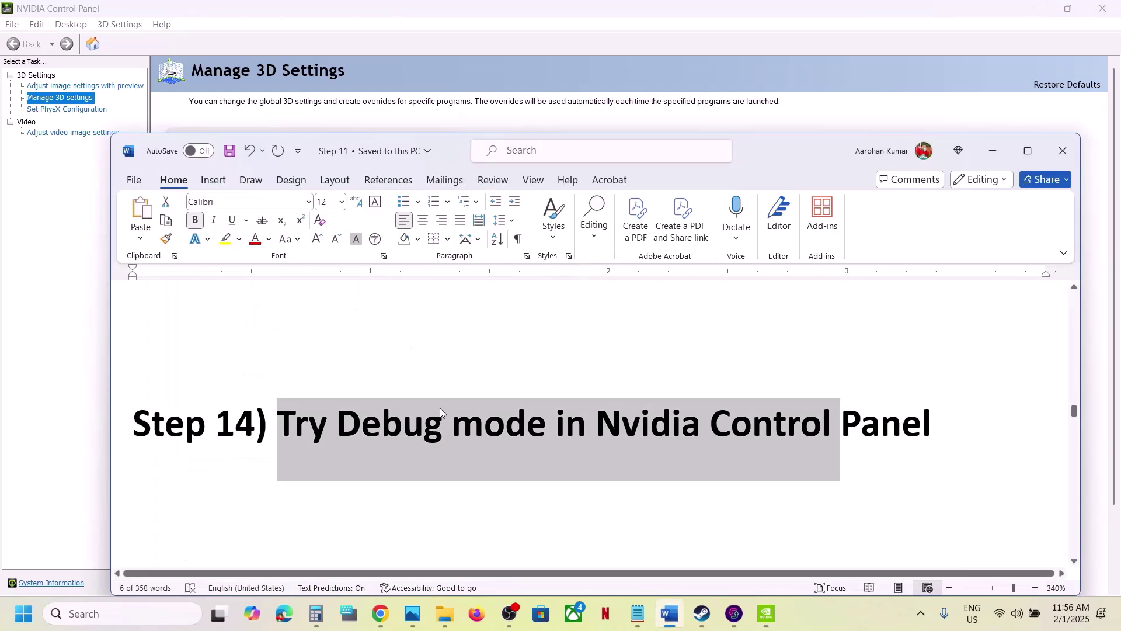
scroll(441, 408, "down", 4)
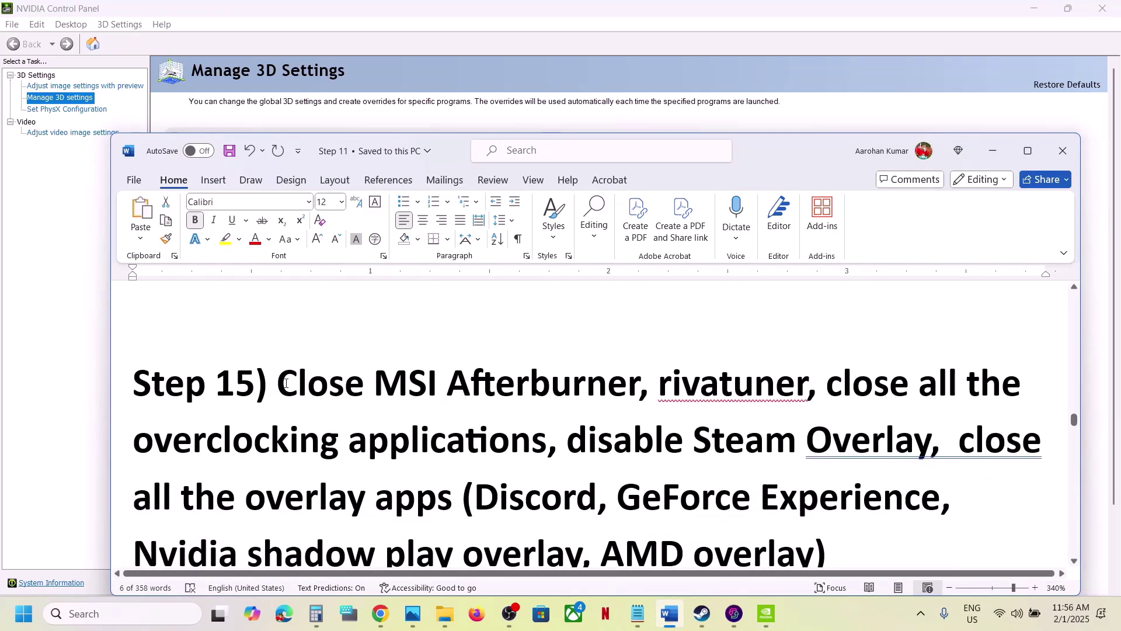
left_click_drag(285, 383, 545, 441)
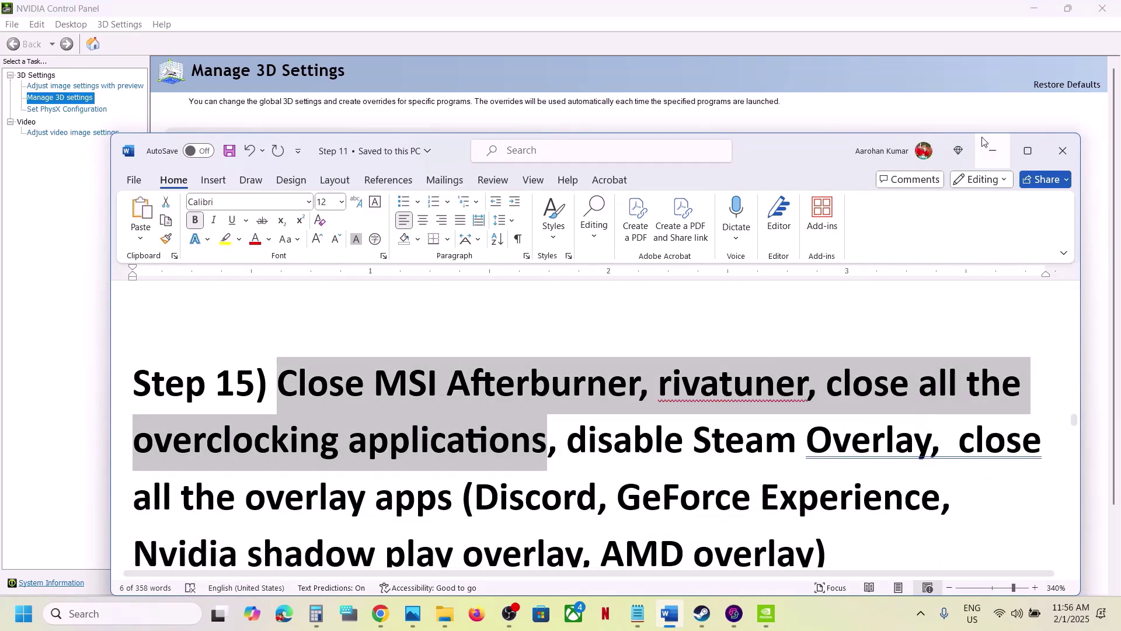
left_click(1028, 151)
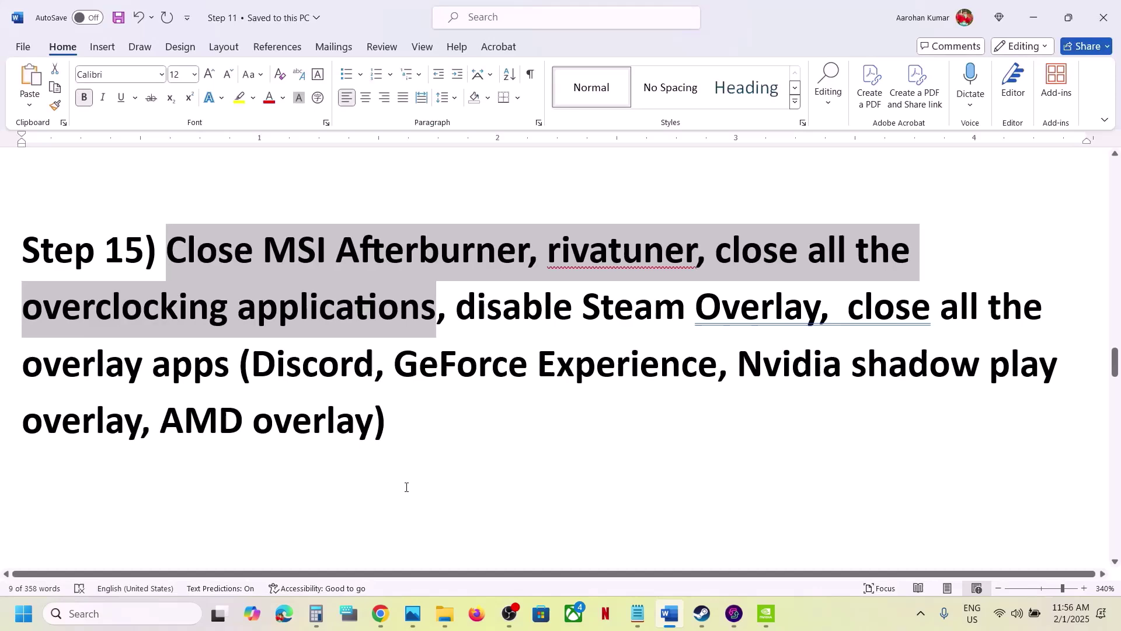
Search Windows for "msi" and launch MSI Afterburner.
left_click(146, 611)
type("msi")
key("Return")
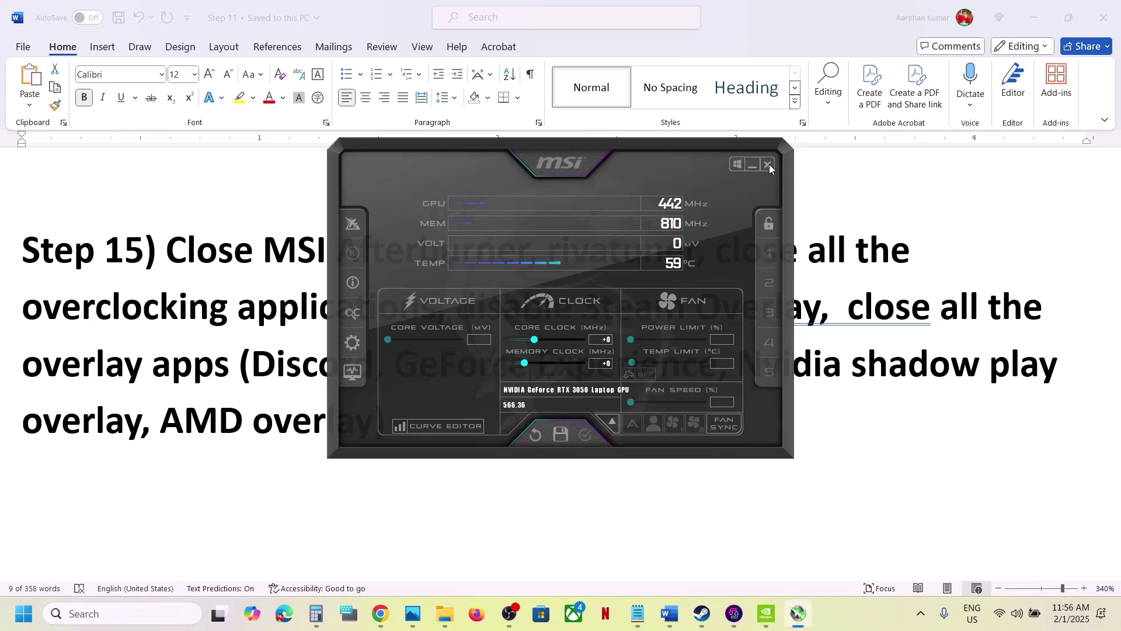
Close MSI Afterburner and check the hidden system tray icons for running background apps.
left_click(769, 164)
left_click(924, 619)
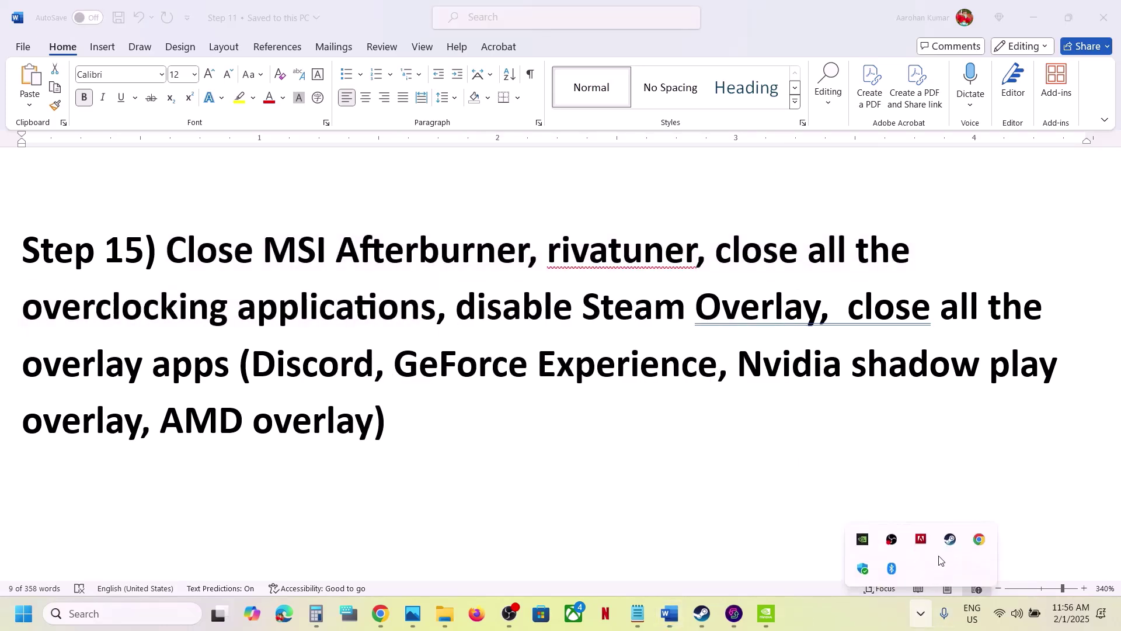
left_click(774, 394)
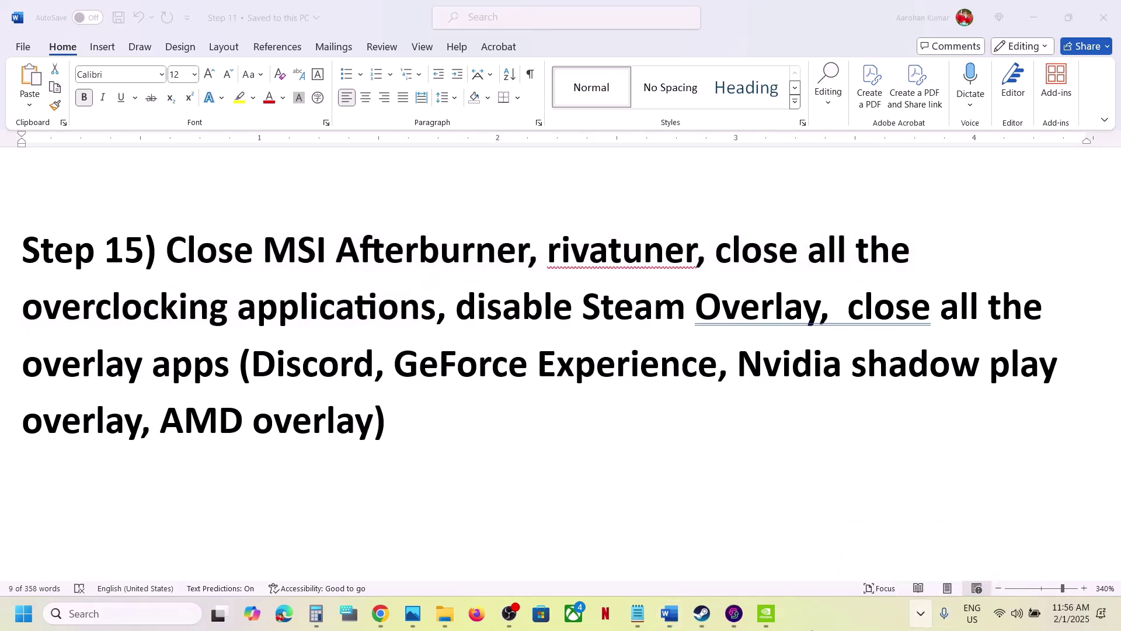
Highlight the Step 15 wording about closing all the overclocking applications, followed by the wording about disabling Steam Overlay.
left_click(570, 250)
left_click_drag(716, 251, 360, 310)
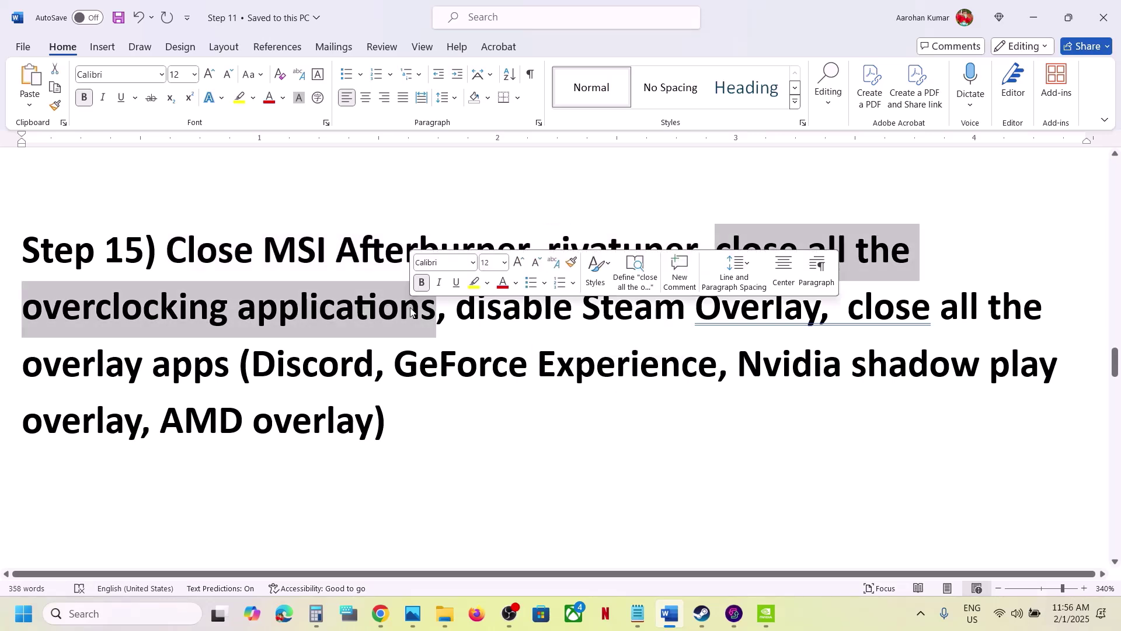
left_click_drag(456, 308, 747, 309)
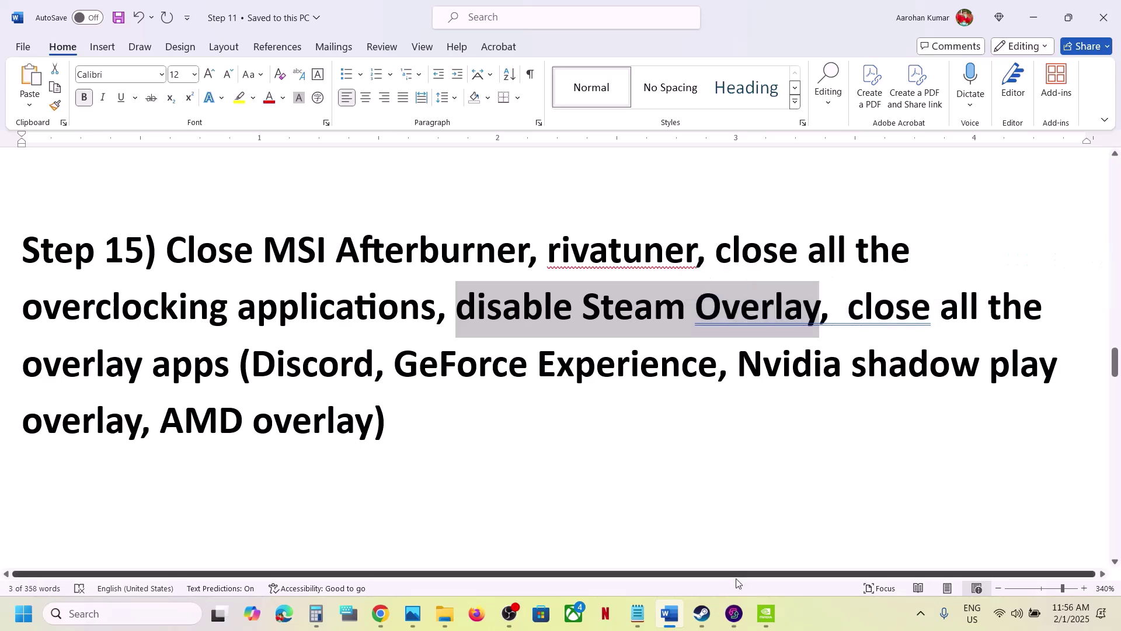
Switch to Steam, check the Steam Overlay option in the general properties of Marvel's Spider-Man 2, and close the properties.
left_click(702, 613)
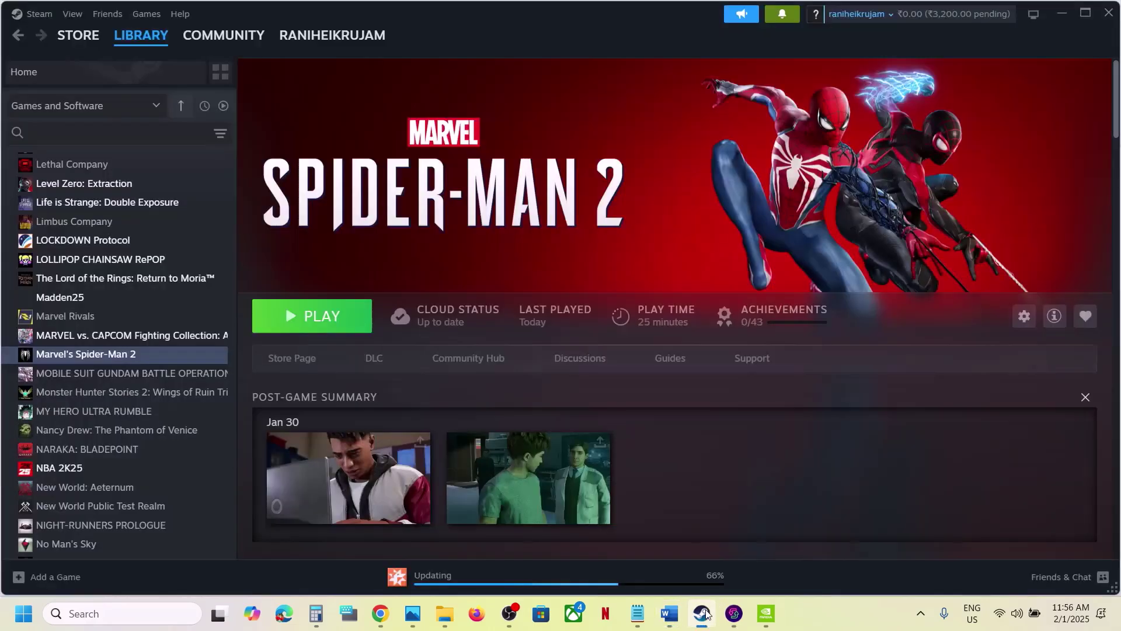
right_click(153, 357)
left_click(188, 467)
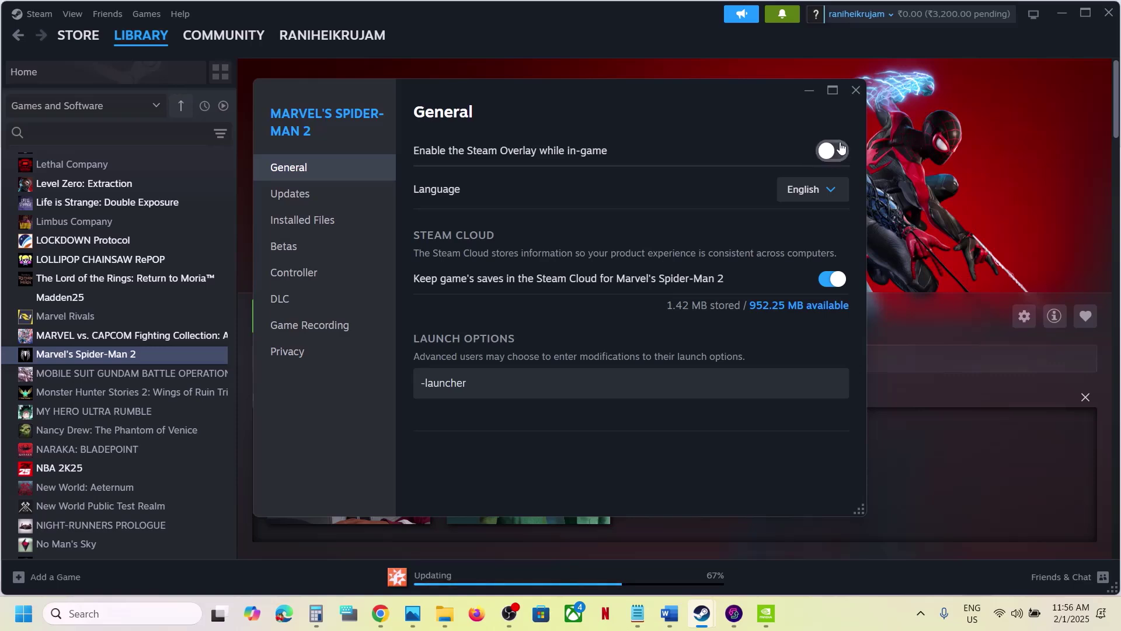
left_click(856, 92)
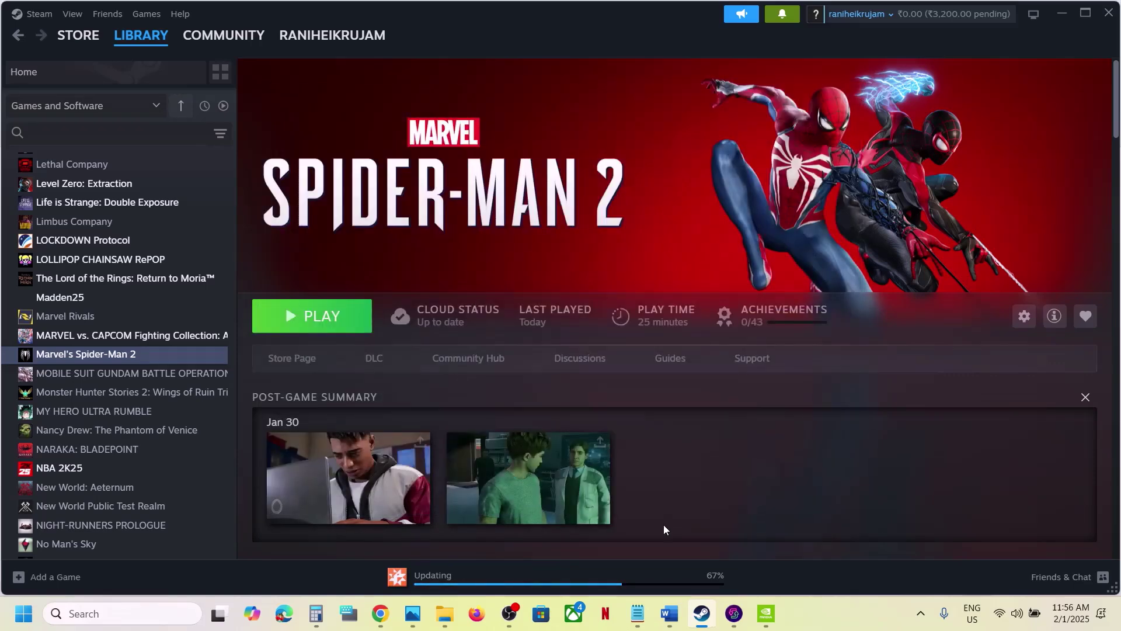
Return to the Word notes and highlight the Step 15 text about closing overlay apps such as Discord and GeForce Experience.
left_click(669, 610)
left_click_drag(273, 365, 717, 368)
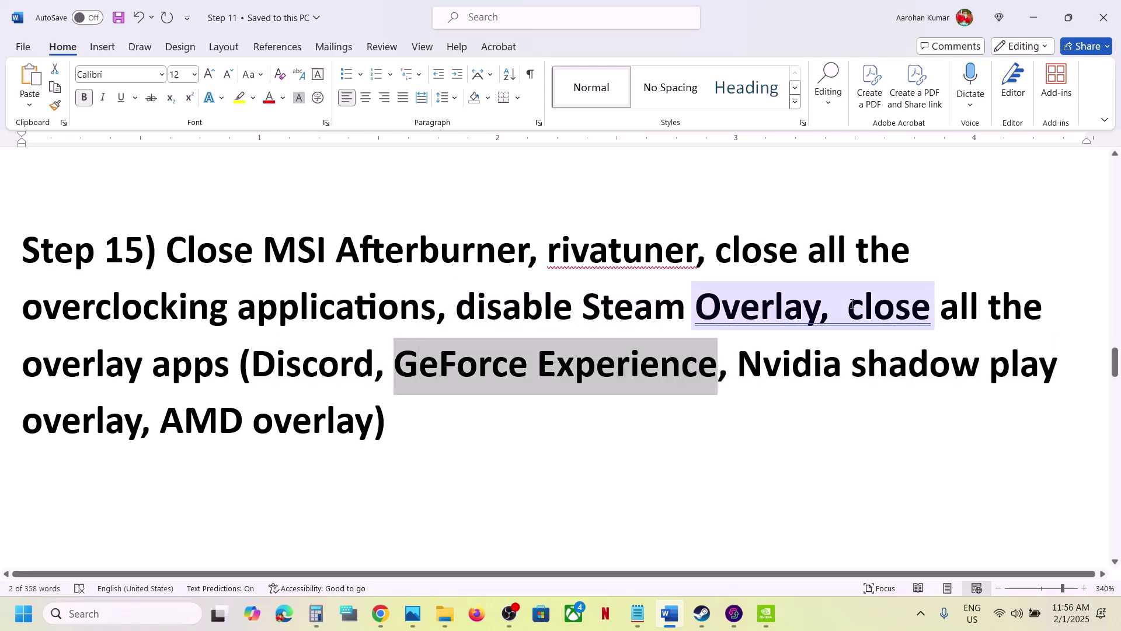
left_click_drag(849, 305, 449, 407)
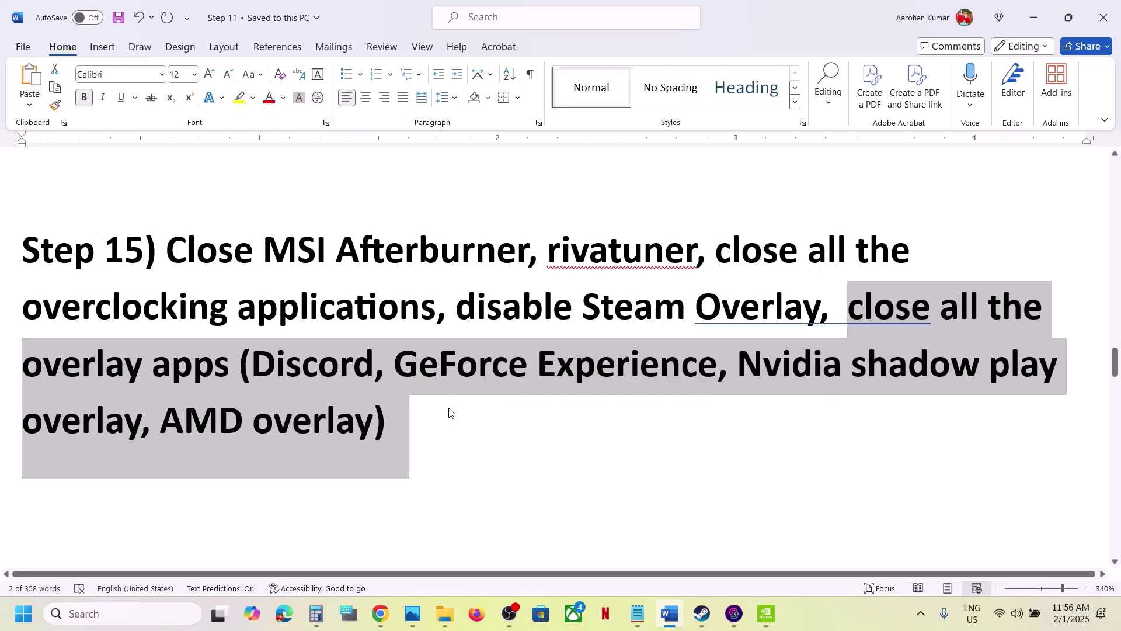
left_click(449, 412)
Highlight the Step 16 instruction about allowing the game exe file in the antivirus program, Windows Security and Firewall.
scroll(448, 405, "down", 4)
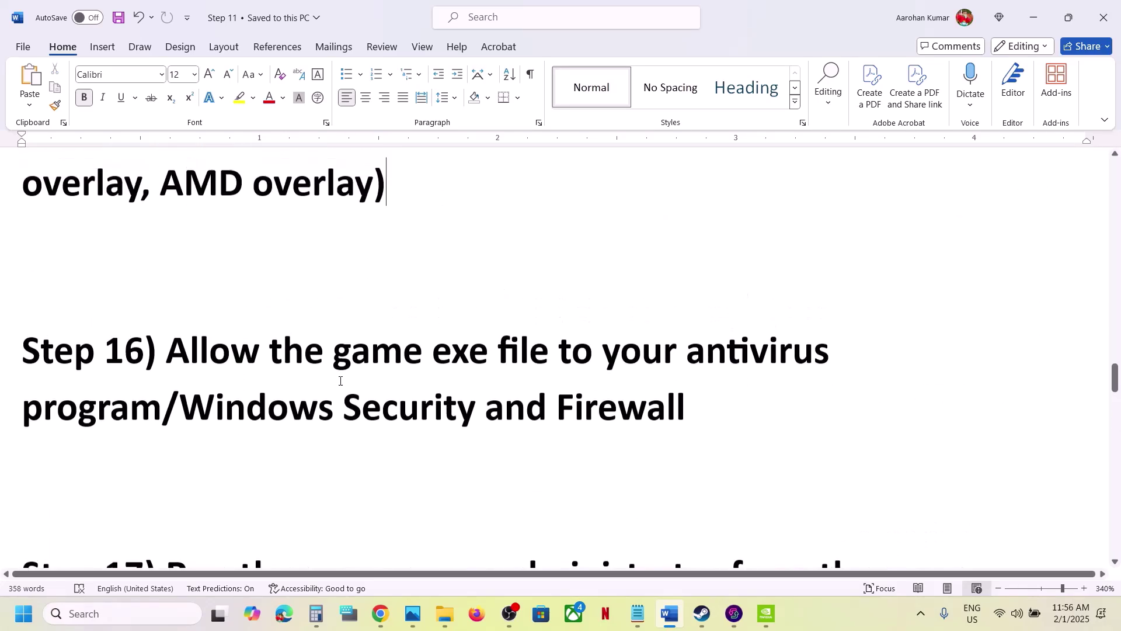
left_click_drag(166, 354, 160, 407)
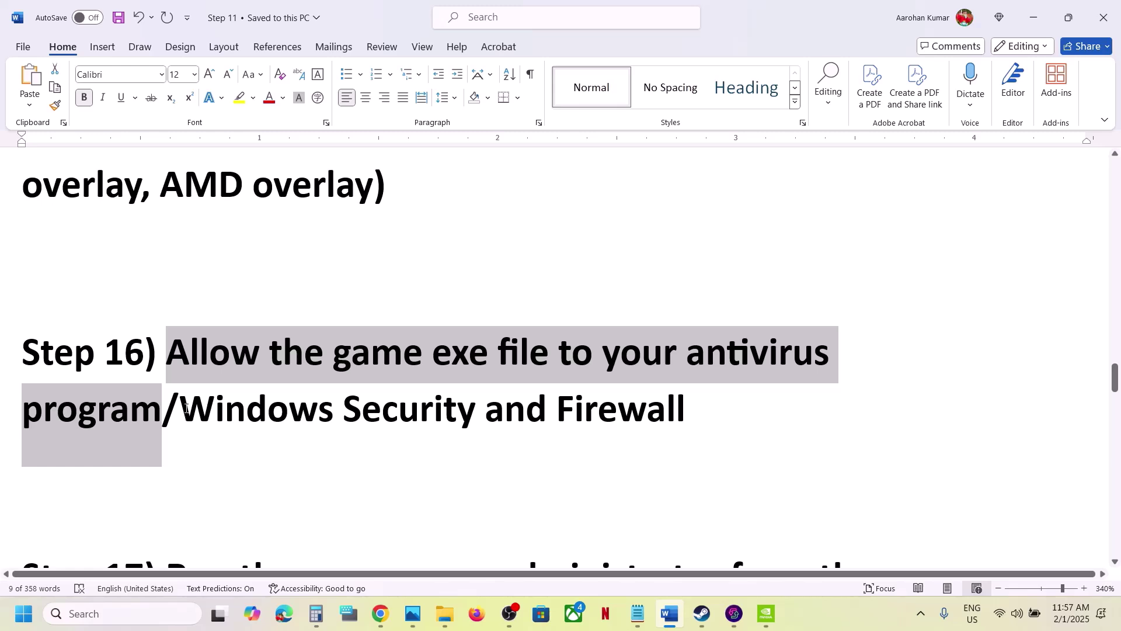
left_click_drag(186, 408, 746, 415)
Open Windows Security from Settings and bring up the ransomware protection list of apps allowed through Controlled folder access.
key("super+i")
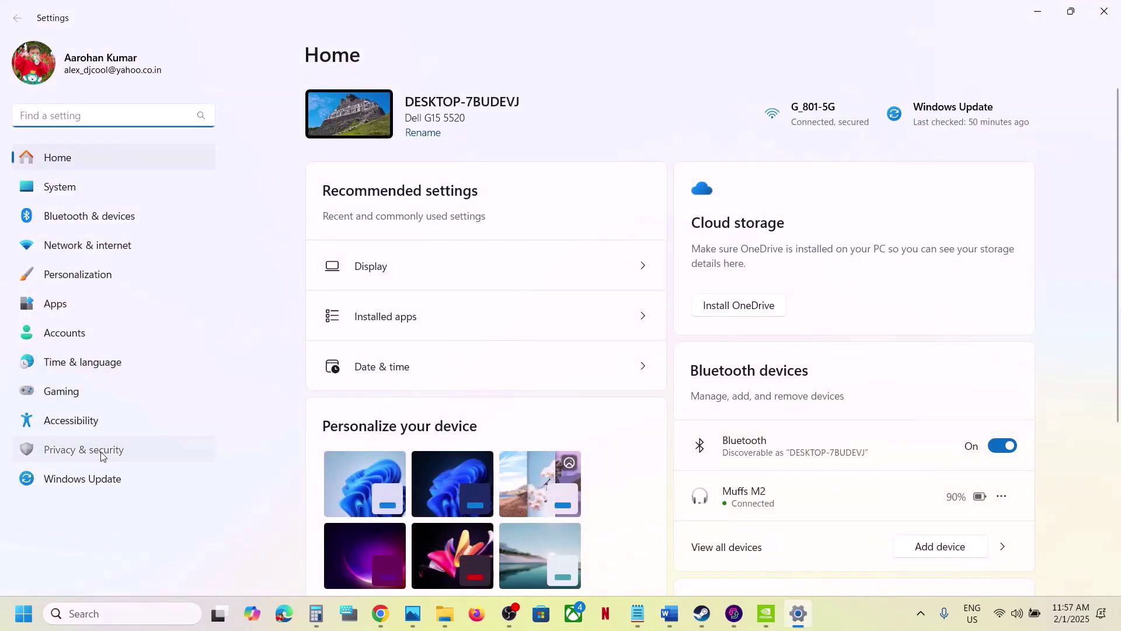
left_click(103, 456)
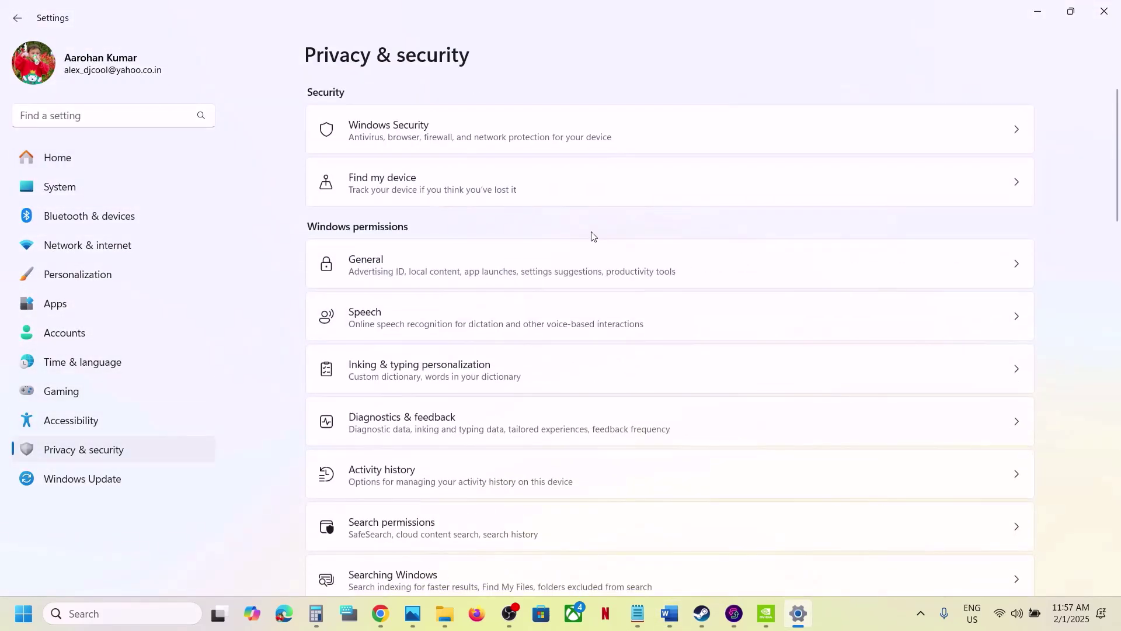
left_click(564, 140)
left_click(388, 219)
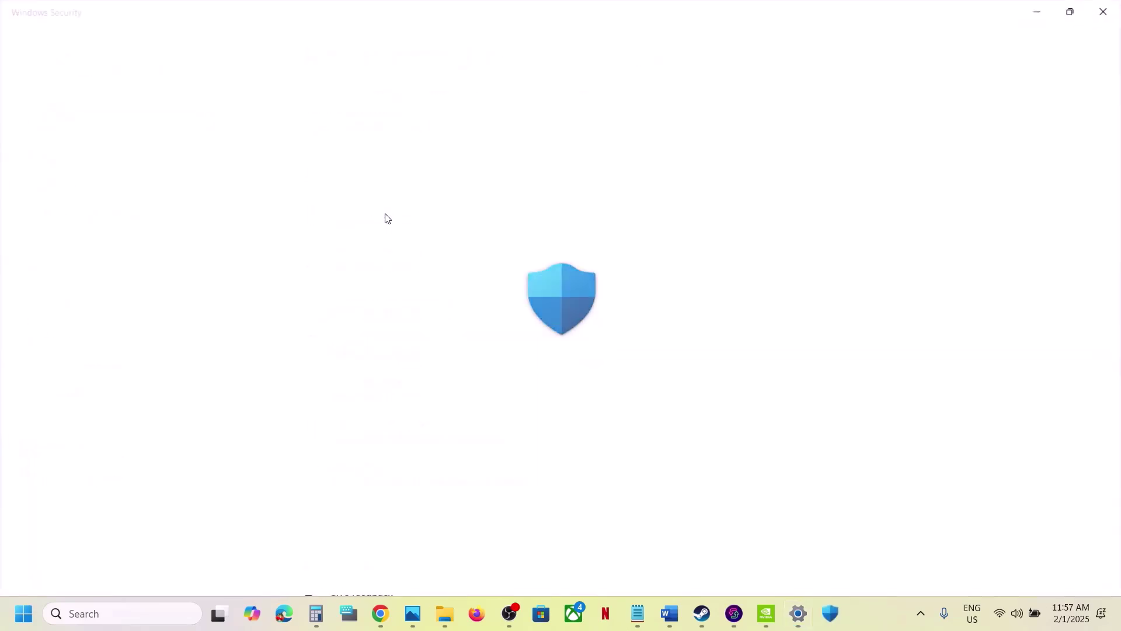
scroll(421, 345, "down", 3)
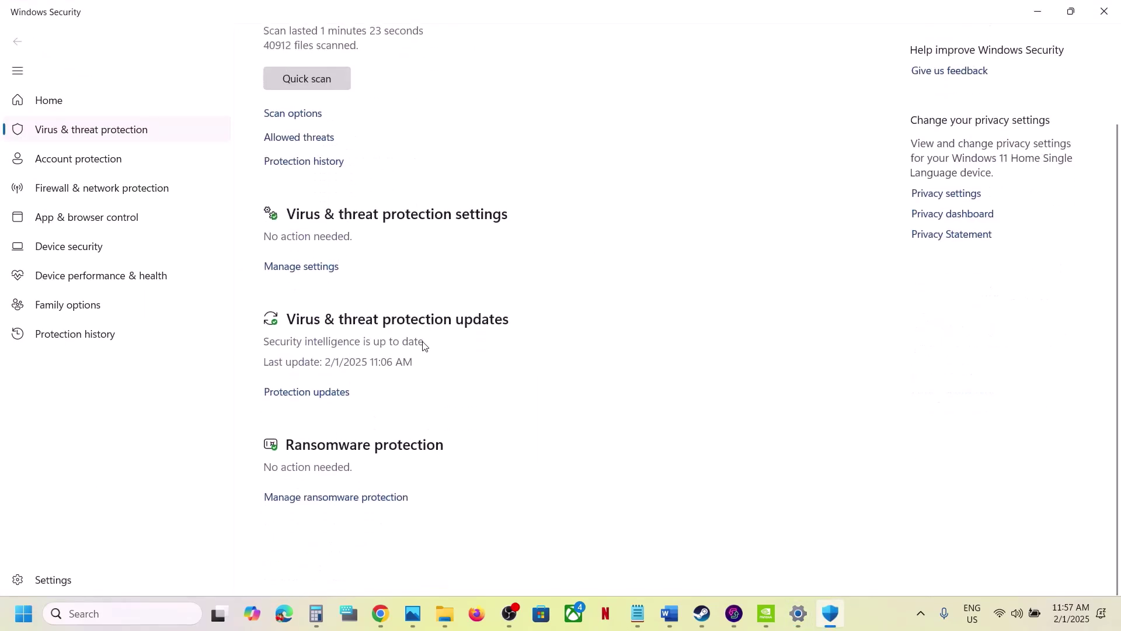
scroll(422, 346, "up", 1)
left_click(374, 543)
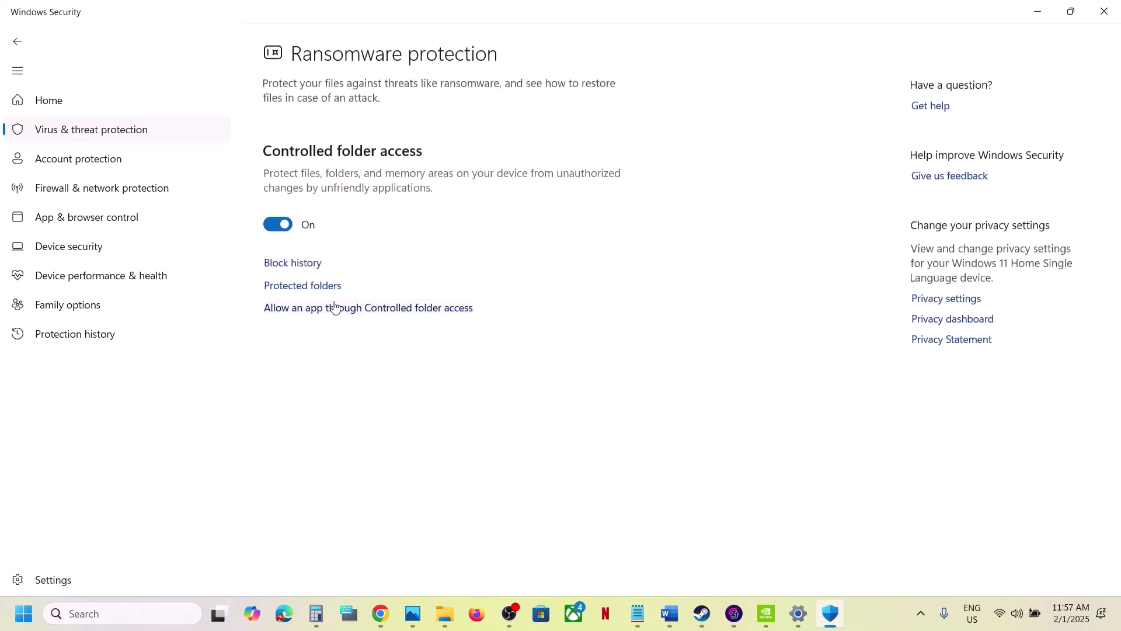
left_click(367, 310)
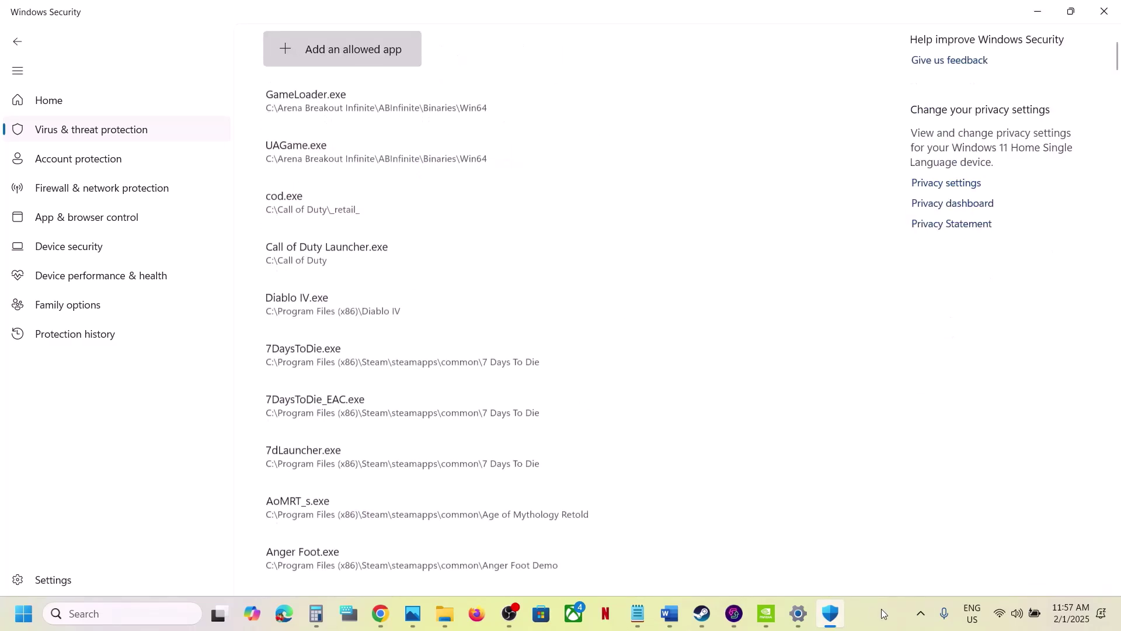
Add the Spider-Man2 application from the Marvel's Spider-Man 2 game folder as an allowed app for Controlled folder access.
left_click(327, 52)
left_click(328, 107)
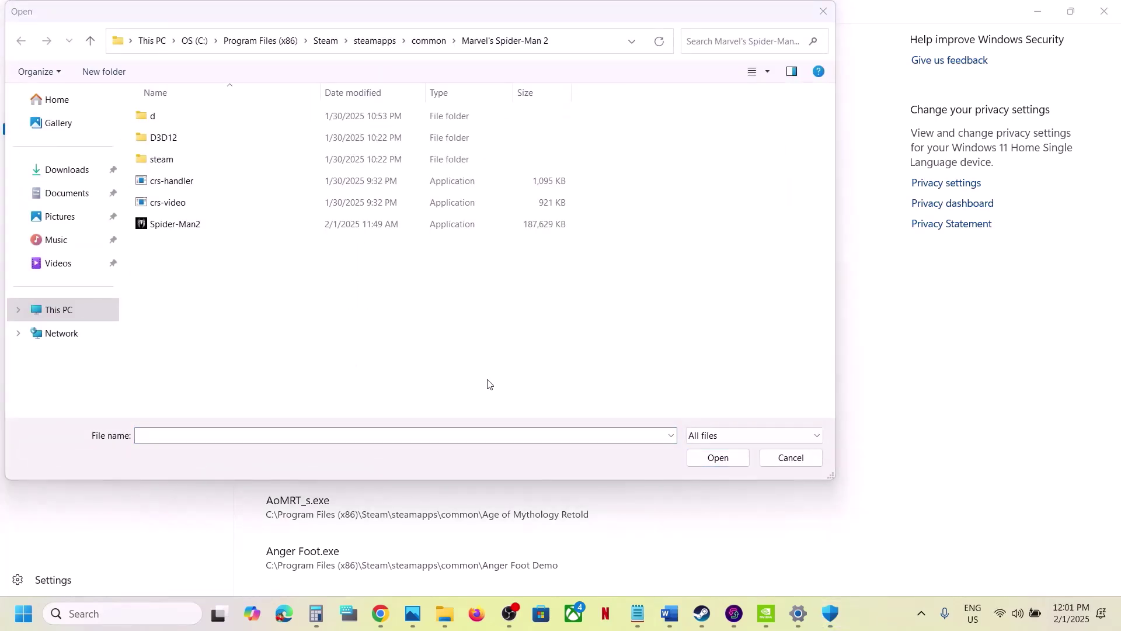
left_click(232, 228)
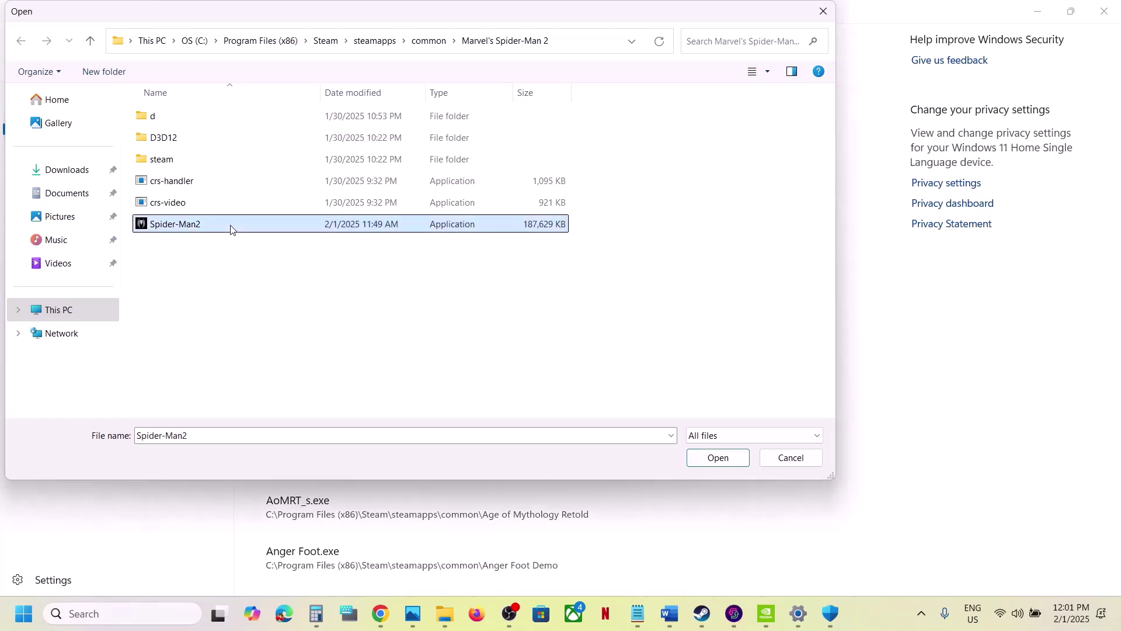
left_click(729, 460)
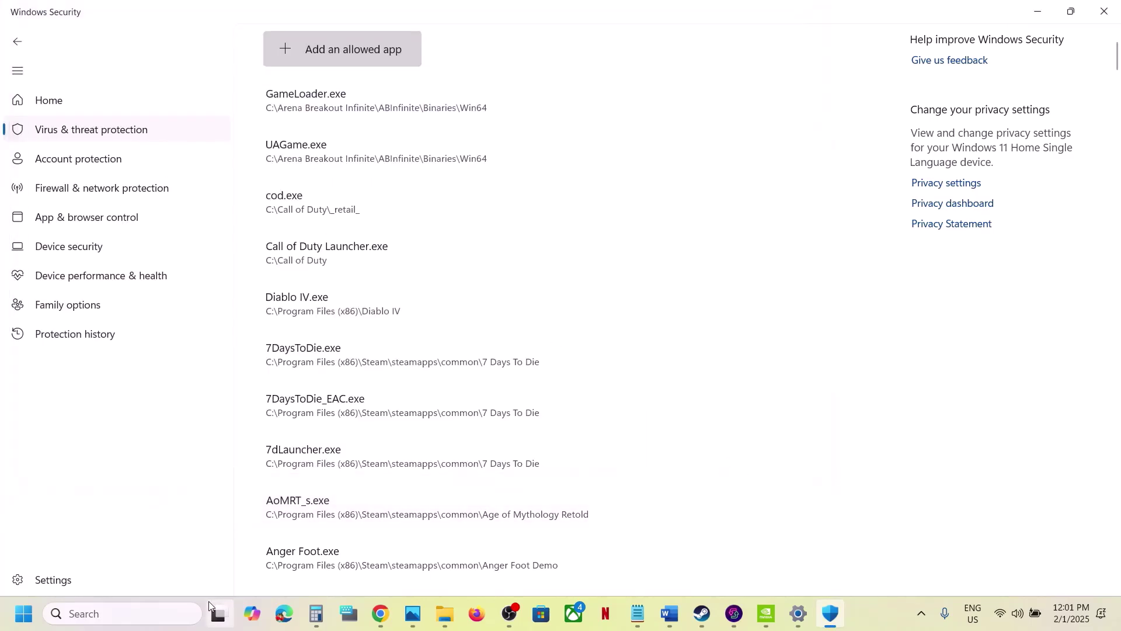
Open Control Panel from Windows search and bring up the list of apps allowed through Windows Defender Firewall.
left_click(135, 613)
type("control")
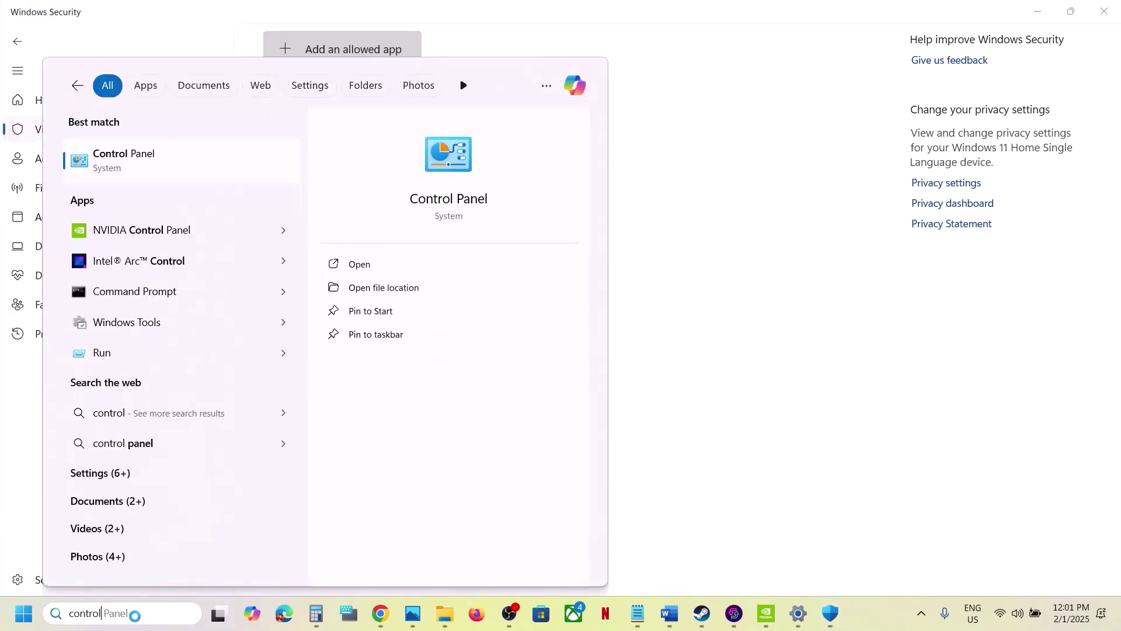
key("Escape")
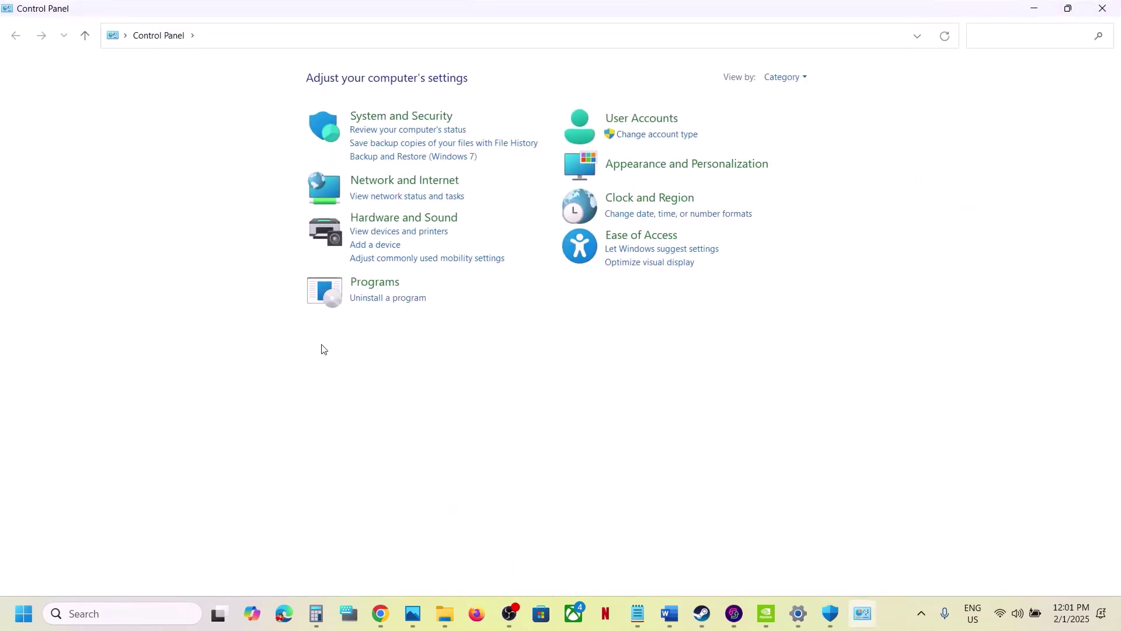
left_click(393, 120)
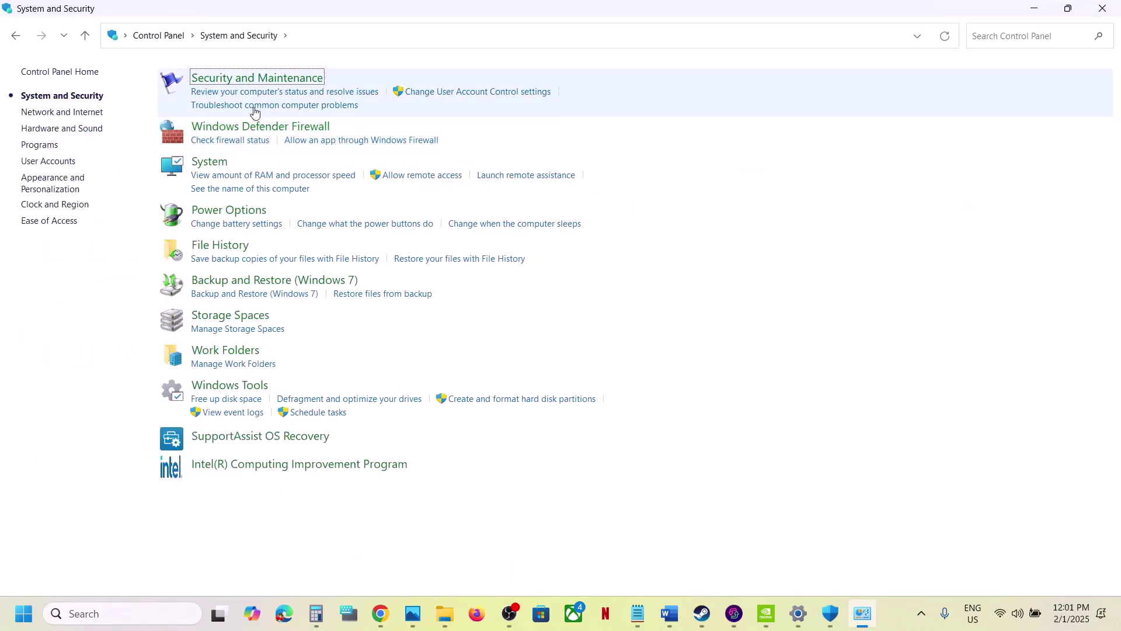
left_click(250, 129)
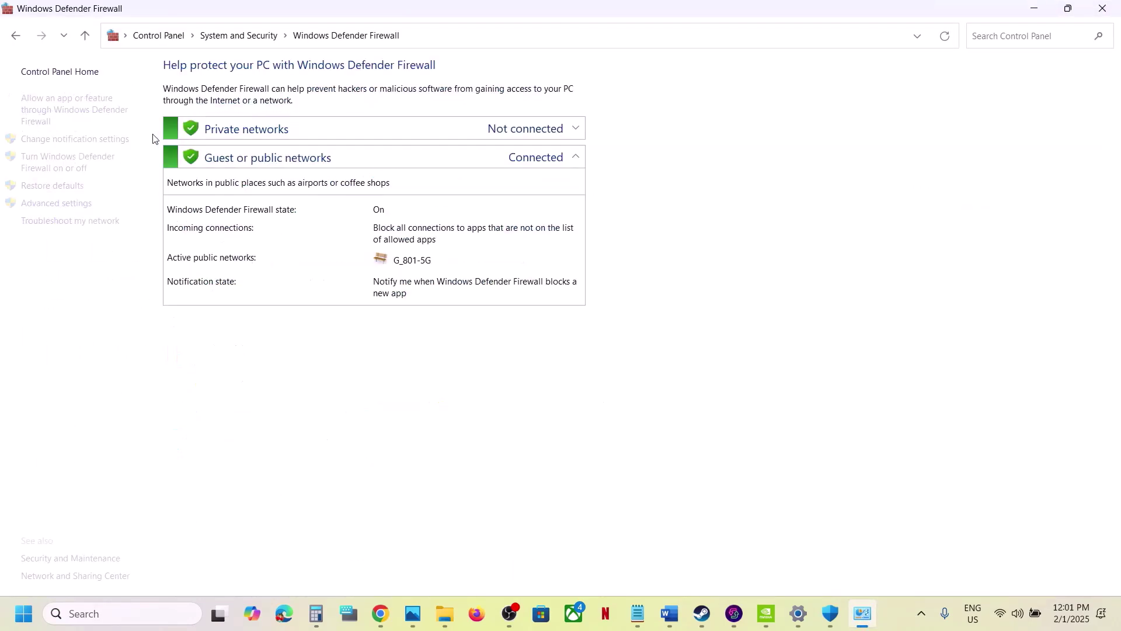
left_click(92, 108)
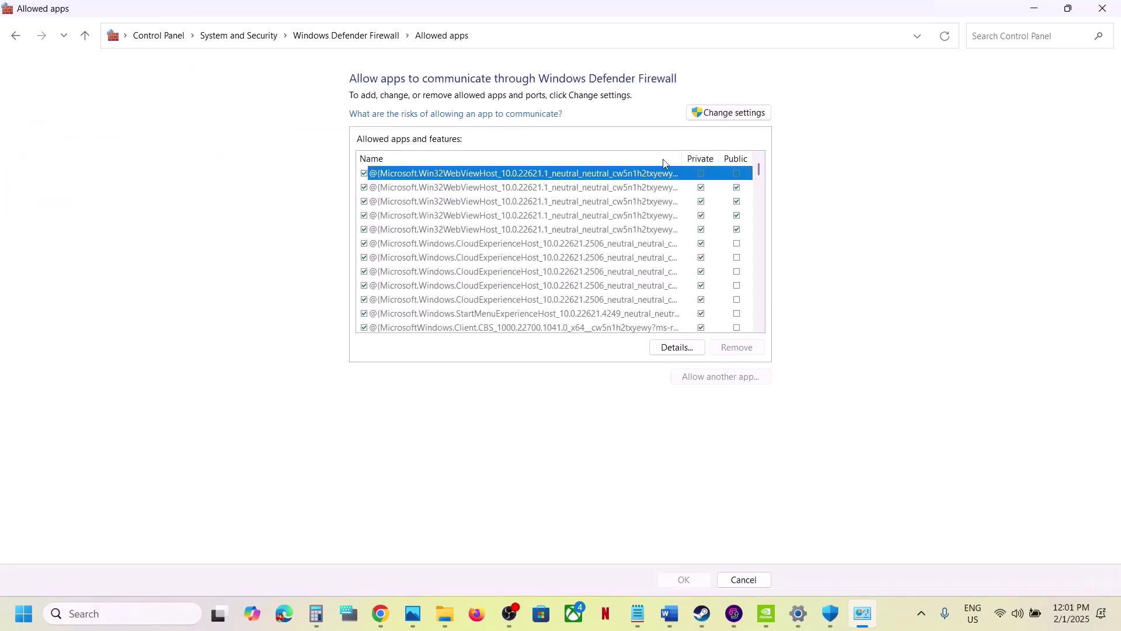
Unlock the firewall's allowed apps settings and try to add the Spider-Man2 application from the game folder.
left_click(724, 113)
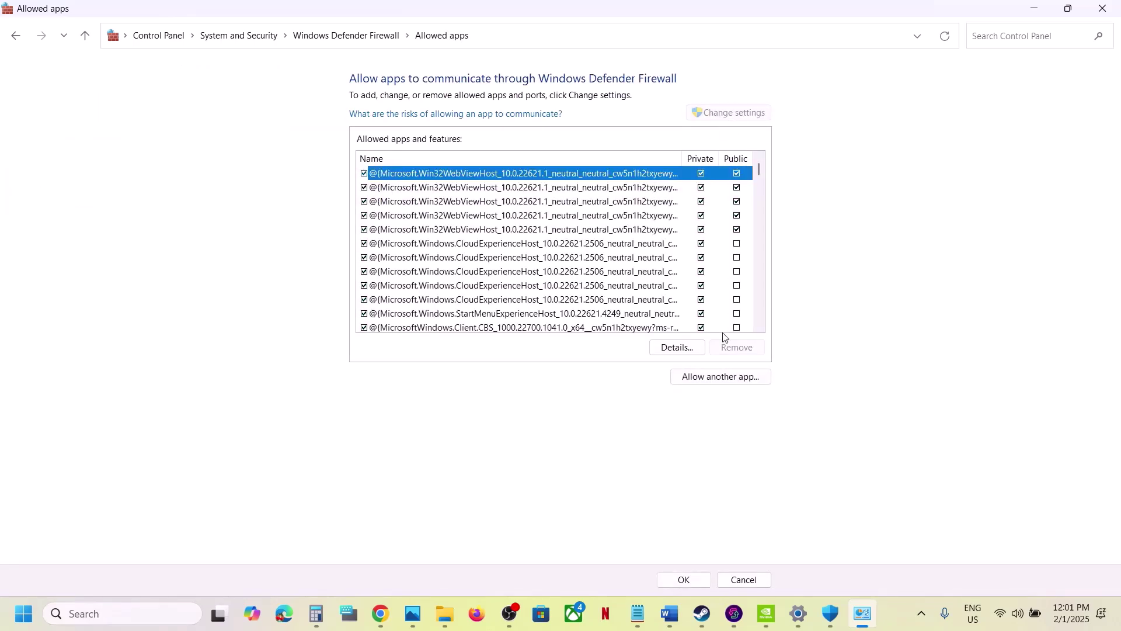
left_click(703, 380)
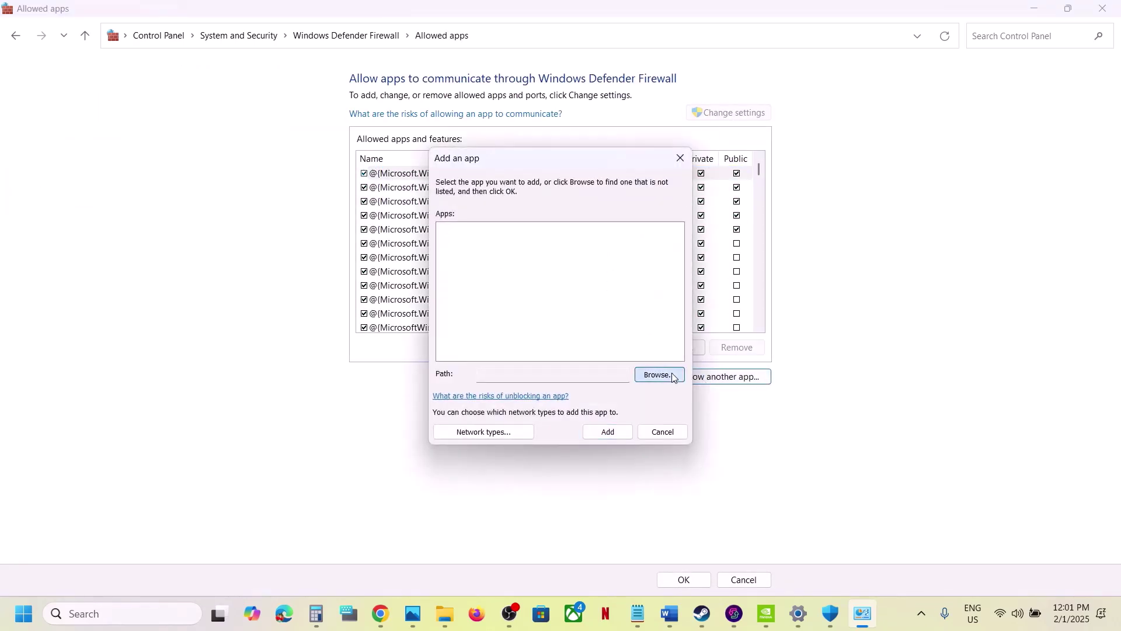
left_click(673, 377)
left_click(619, 365)
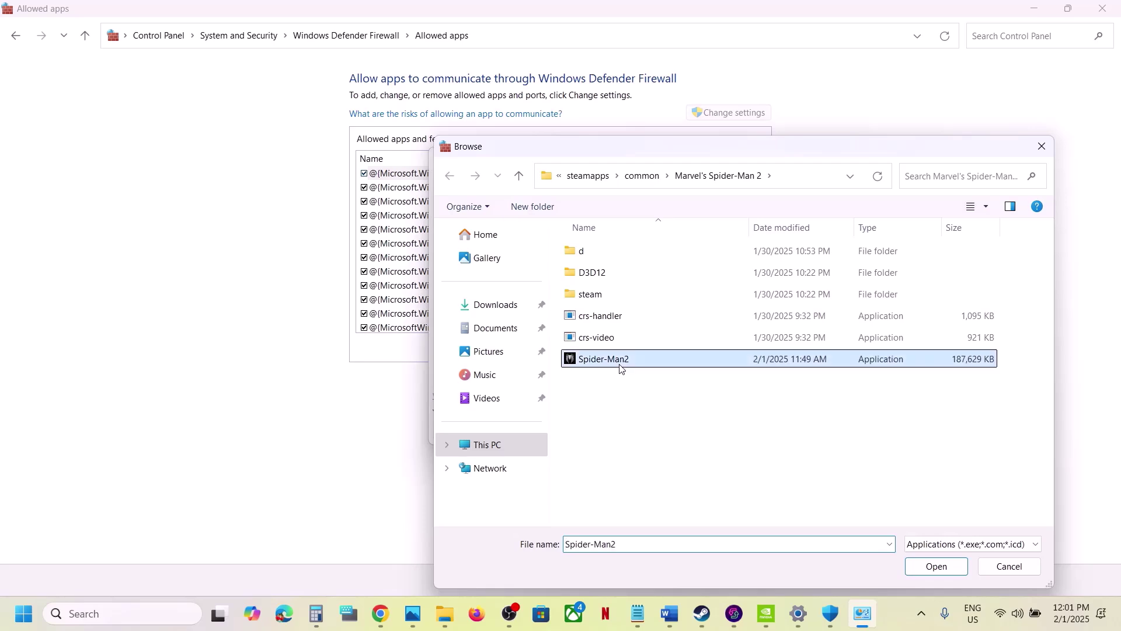
left_click(937, 568)
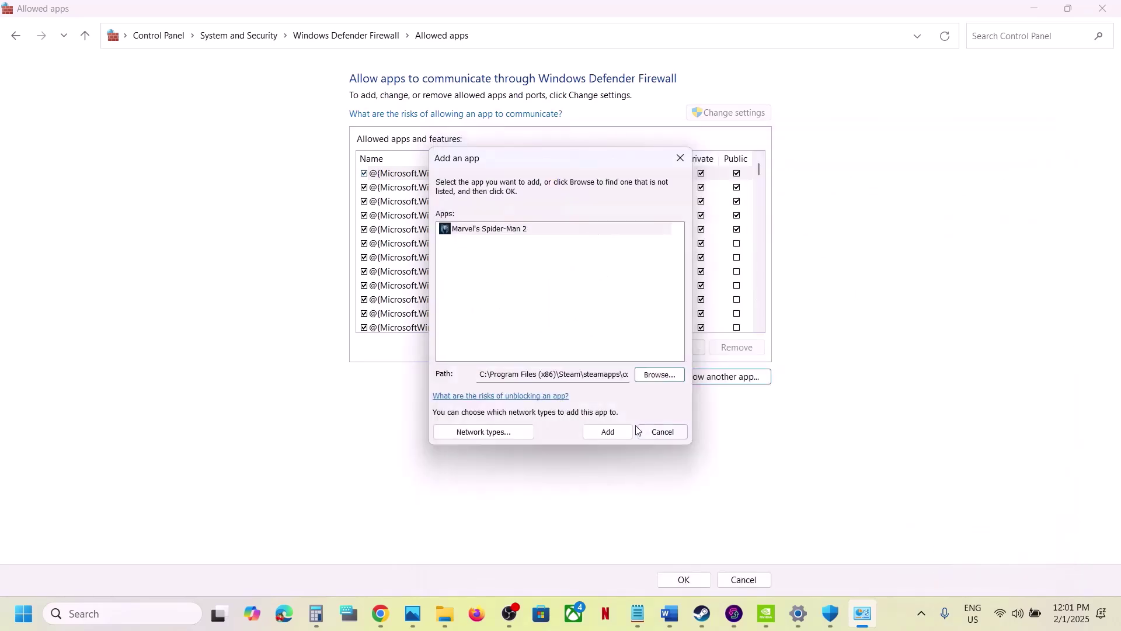
left_click(624, 433)
left_click(662, 361)
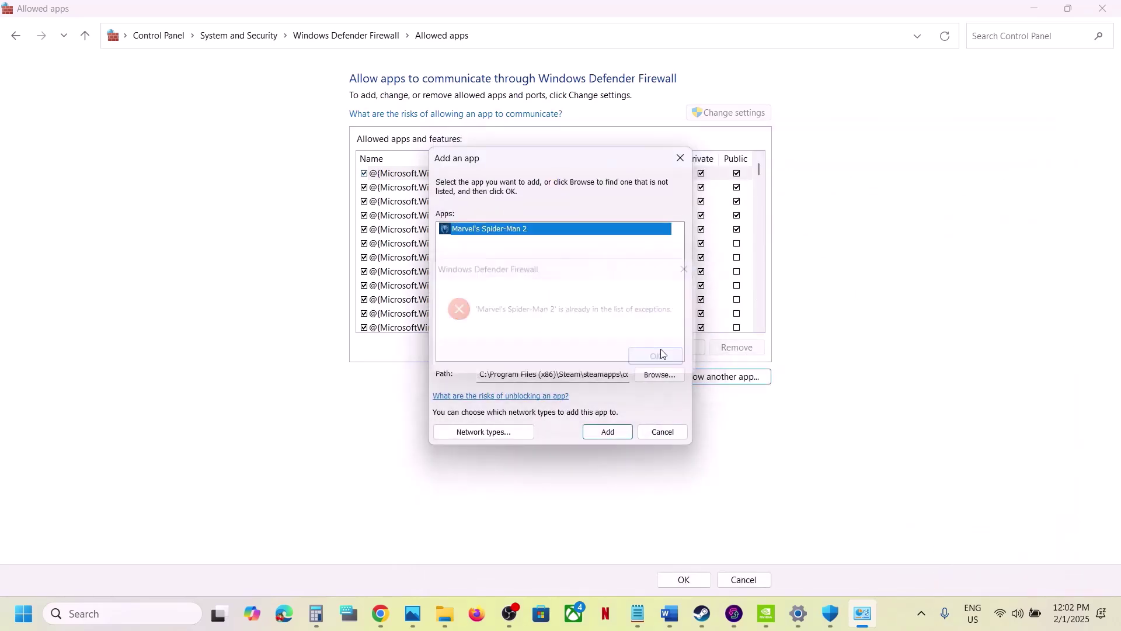
left_click(679, 157)
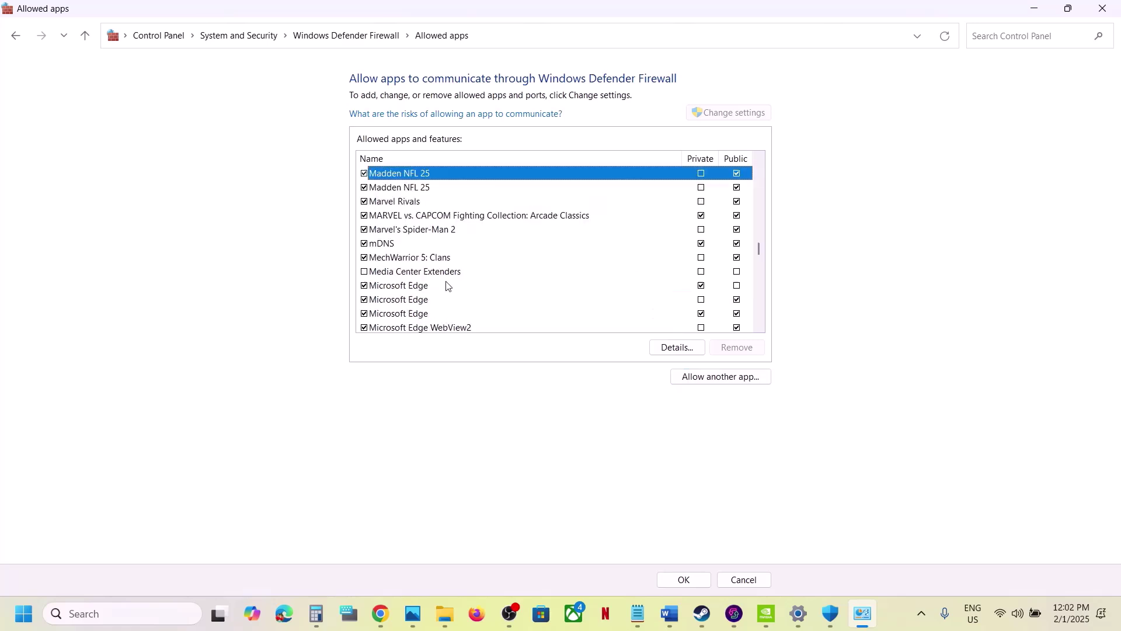
Locate and select Marvel's Spider-Man 2 in the firewall's allowed apps list, then close Control Panel, Windows Security and Settings.
left_click(458, 229)
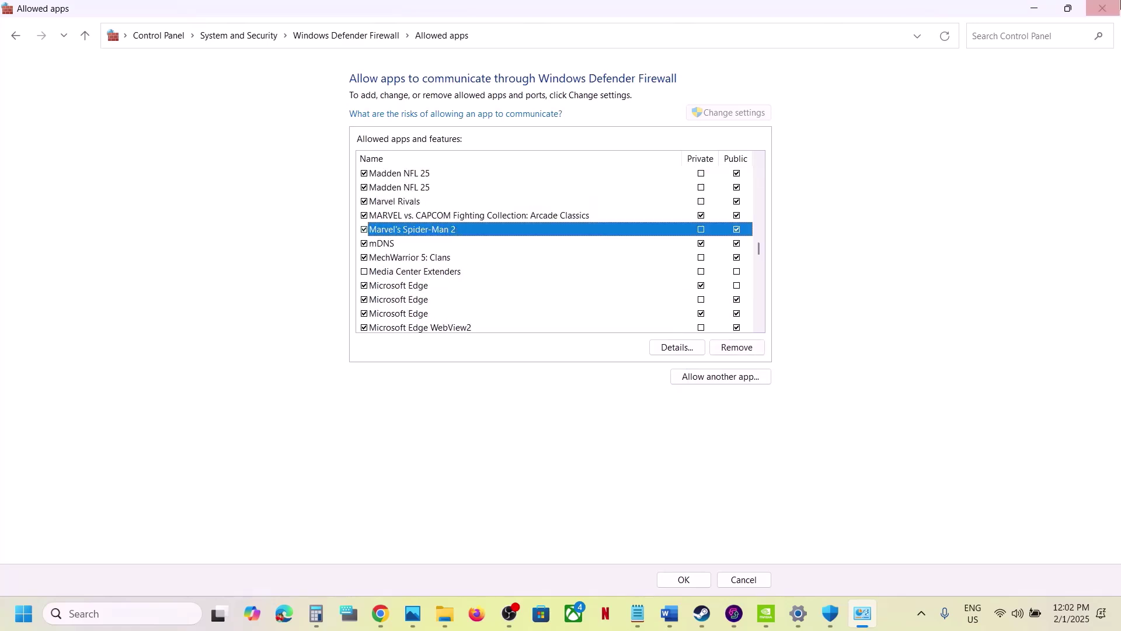
left_click(1106, 8)
left_click(1108, 12)
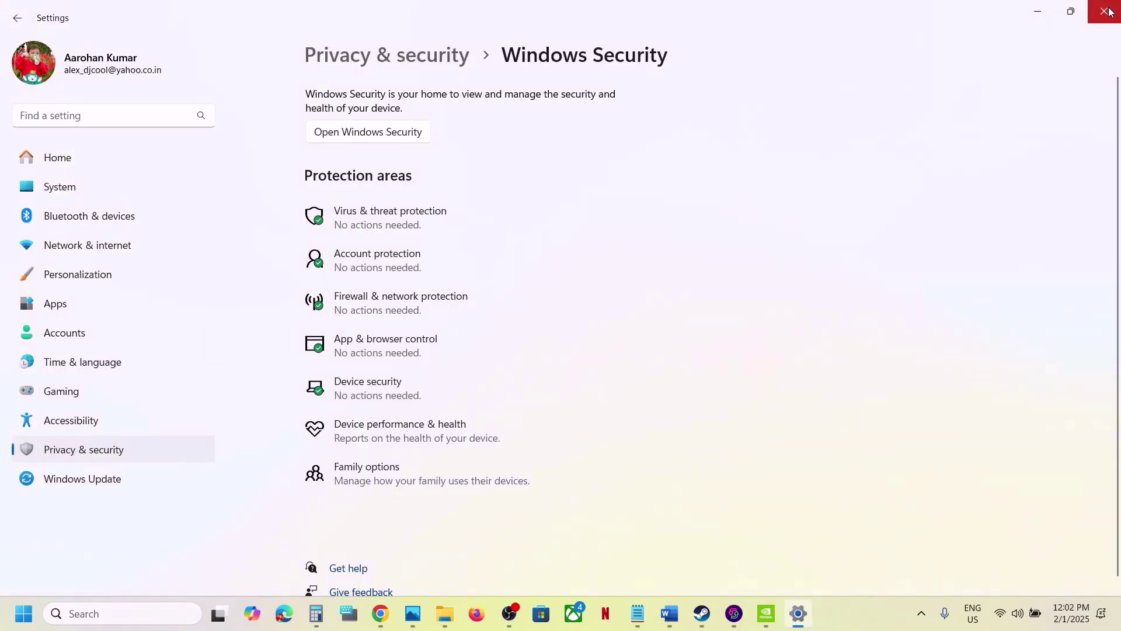
left_click(1108, 12)
Highlight the Step 17 text in Word about running the game as administrator, then switch to the game's Steam library page.
scroll(502, 378, "down", 3)
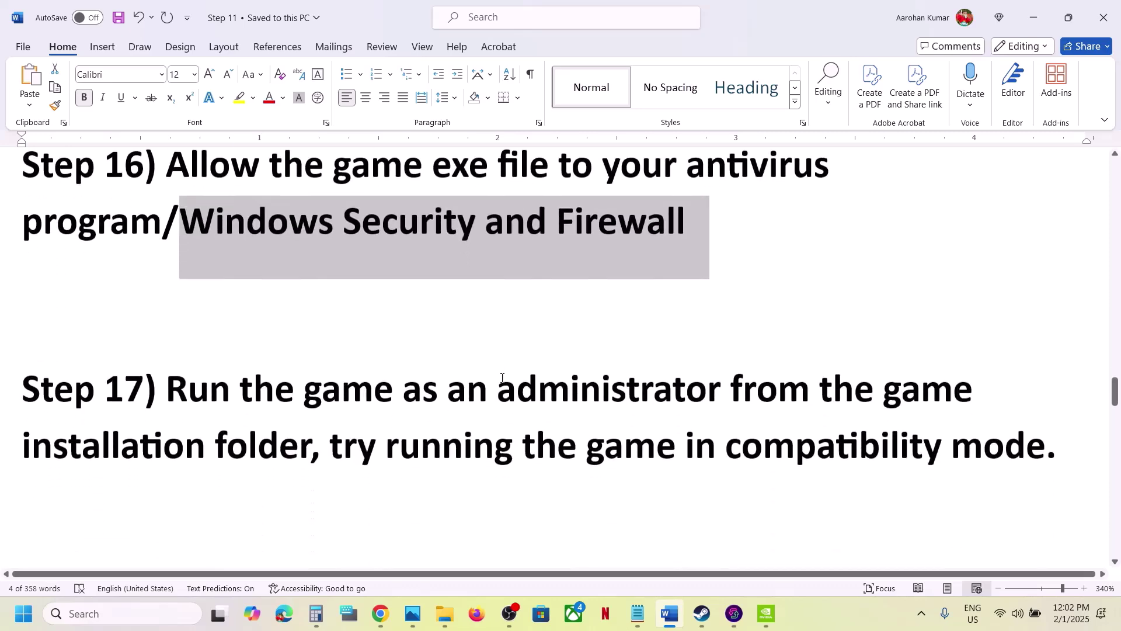
left_click_drag(176, 367, 310, 426)
left_click(703, 614)
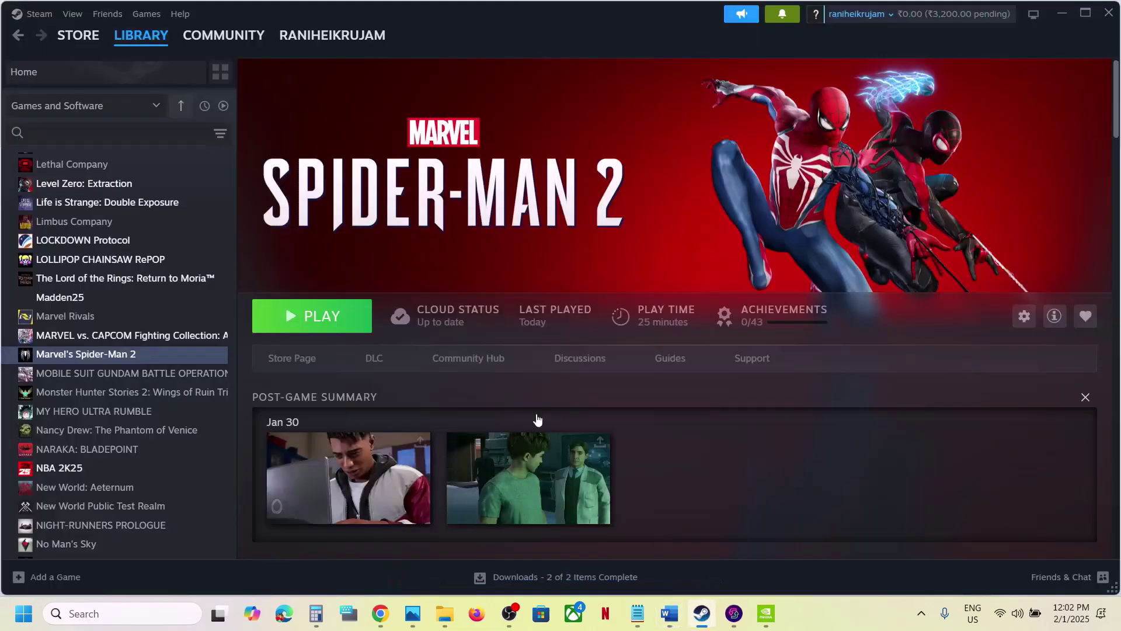
Open the local installation folder of Marvel's Spider-Man 2 from the Steam library and locate the Spider-Man2 application.
right_click(120, 354)
mouse_move(172, 437)
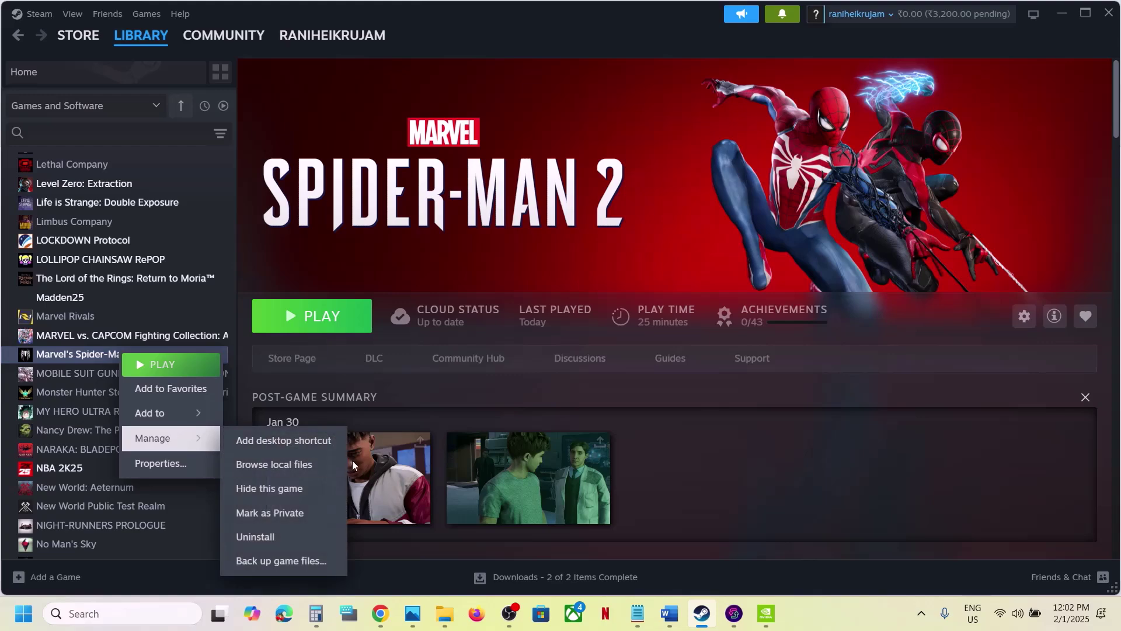
left_click(315, 465)
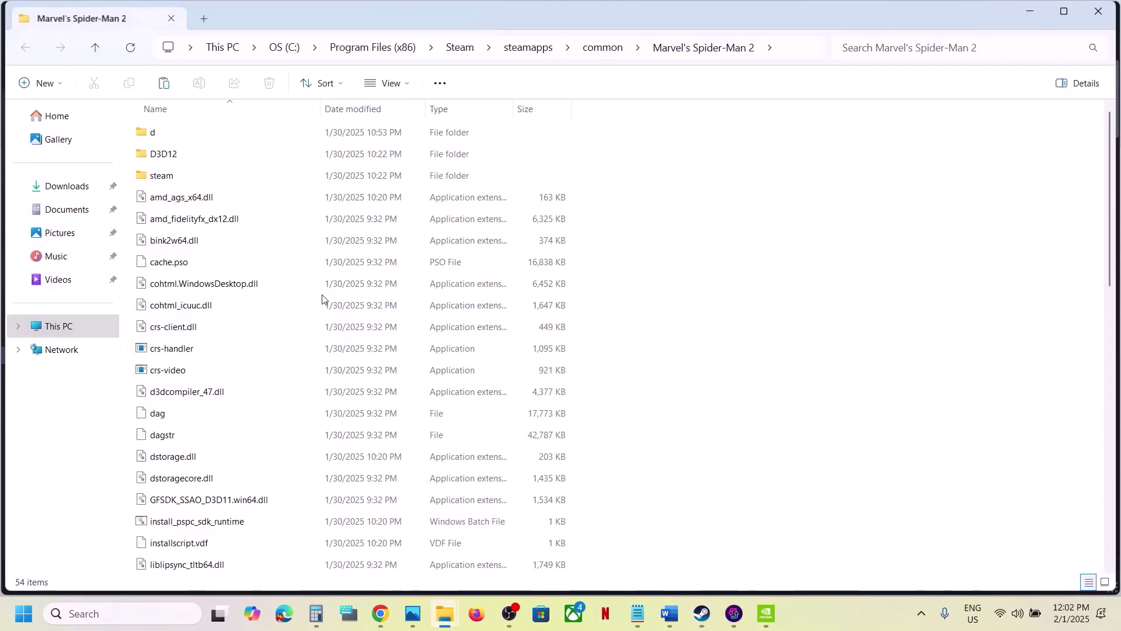
scroll(252, 409, "down", 10)
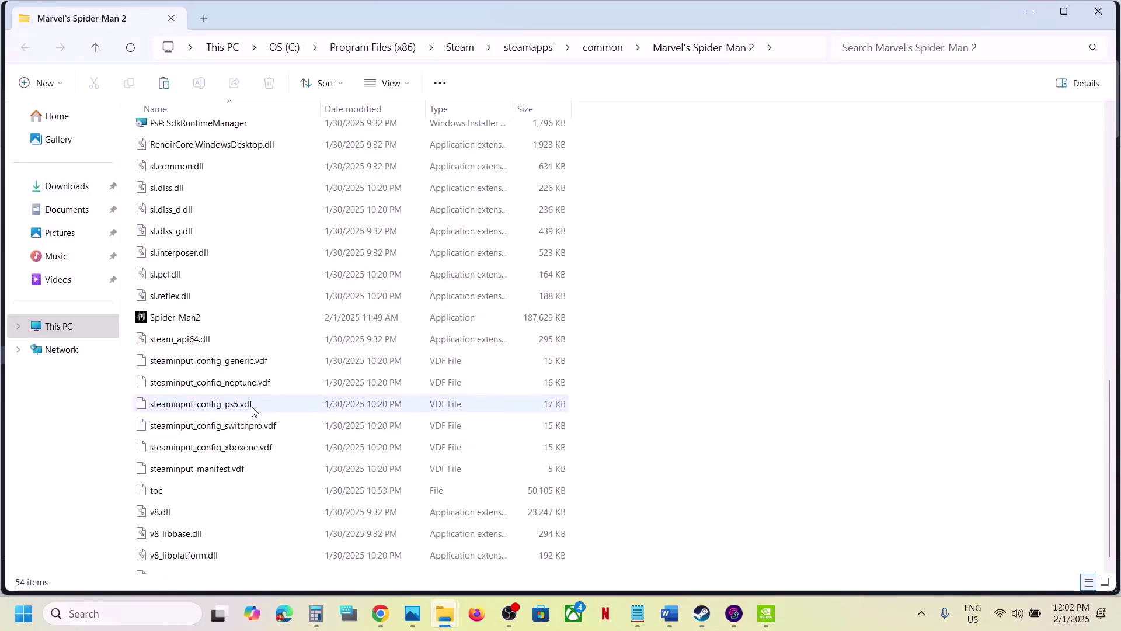
Set the Spider-Man2 application to run as an administrator in its compatibility properties and apply the change.
left_click(188, 323)
right_click(188, 322)
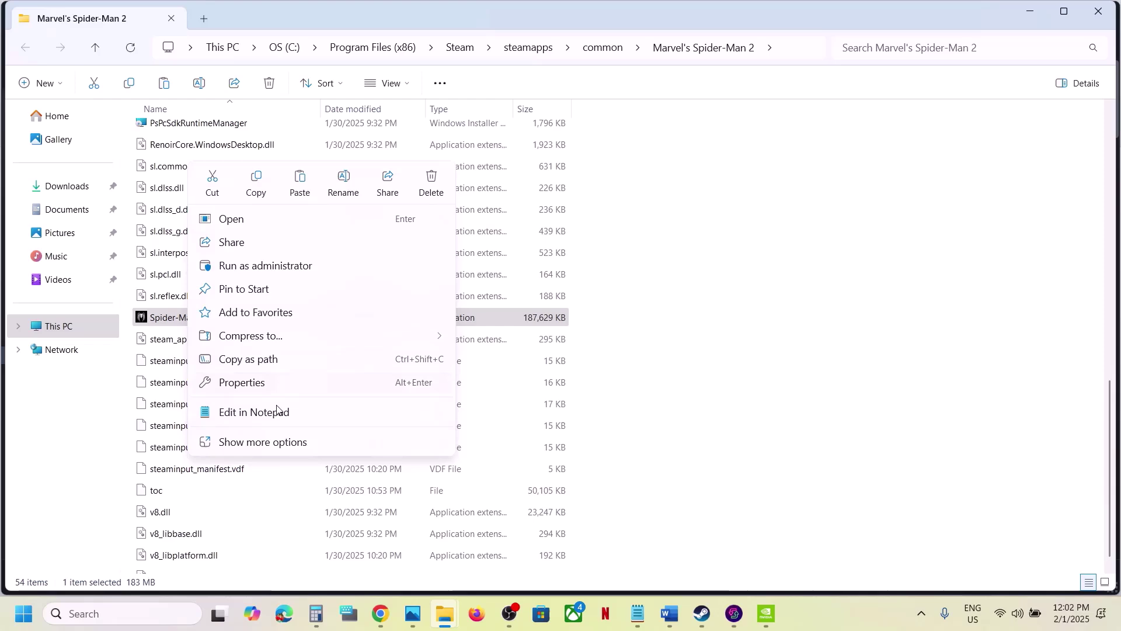
left_click(252, 384)
left_click(340, 234)
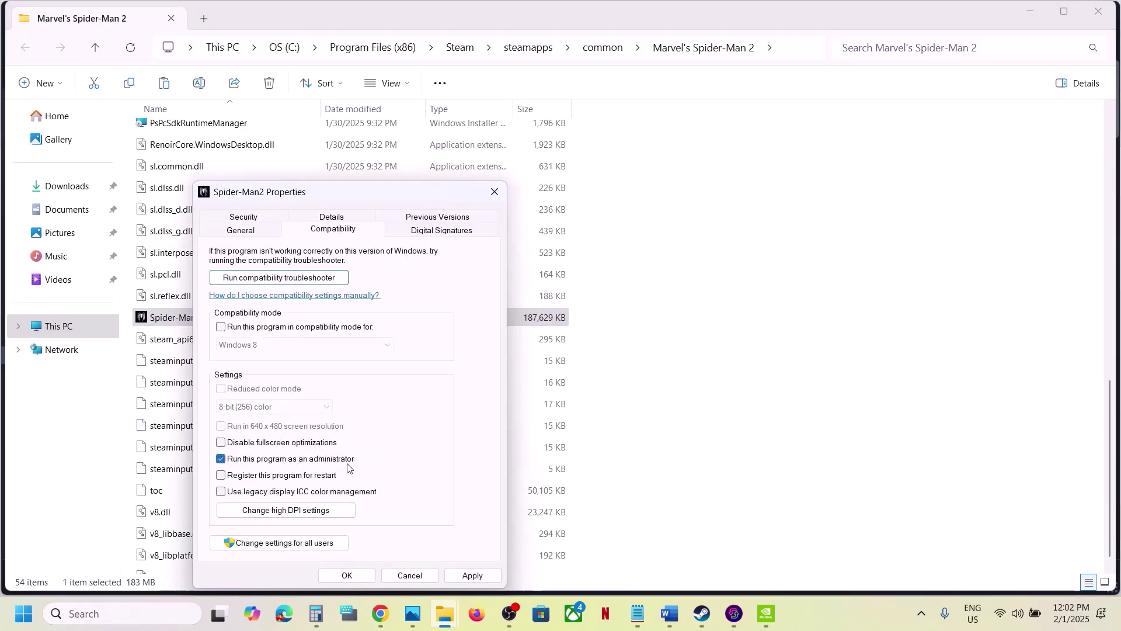
left_click(472, 575)
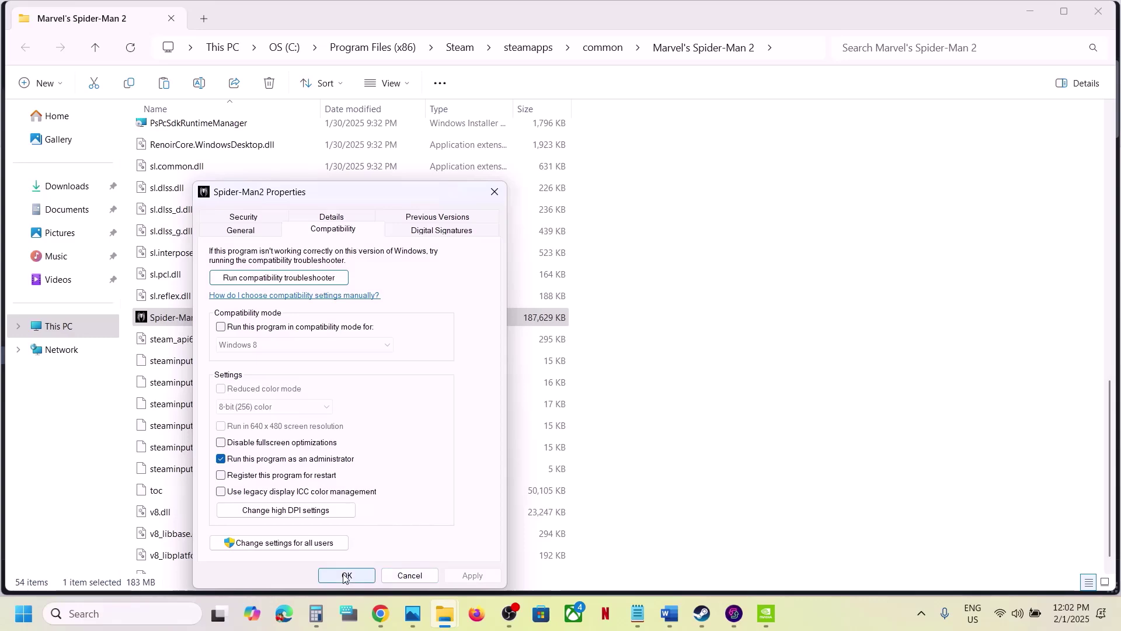
left_click(346, 575)
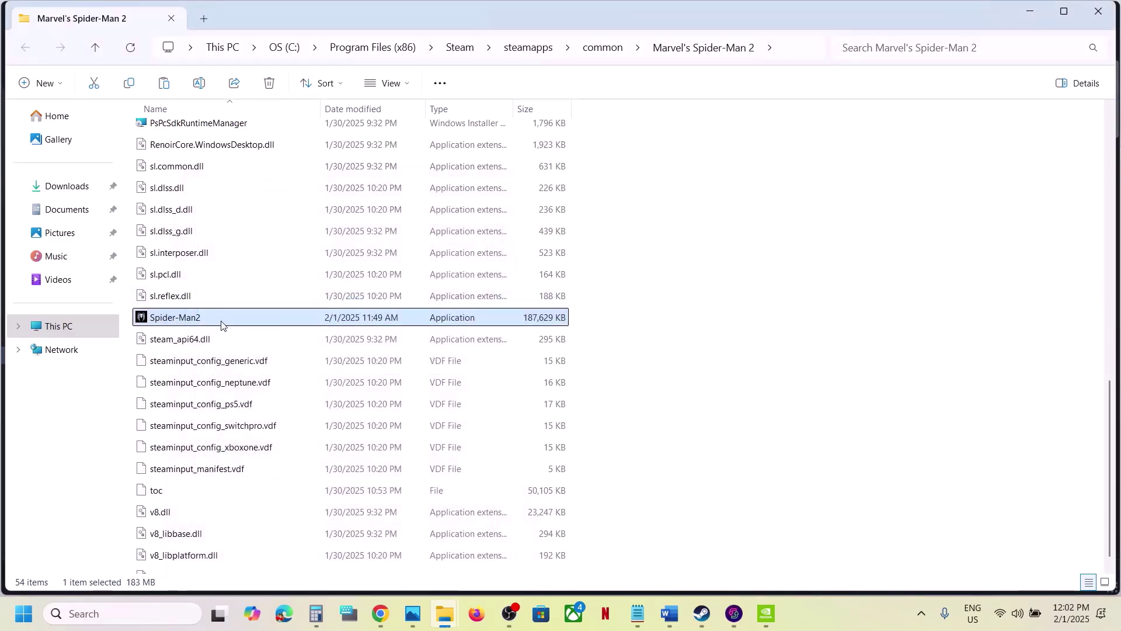
Enable compatibility mode for Windows 7 and disable fullscreen optimizations in the Spider-Man2 application's properties.
right_click(218, 318)
left_click(286, 382)
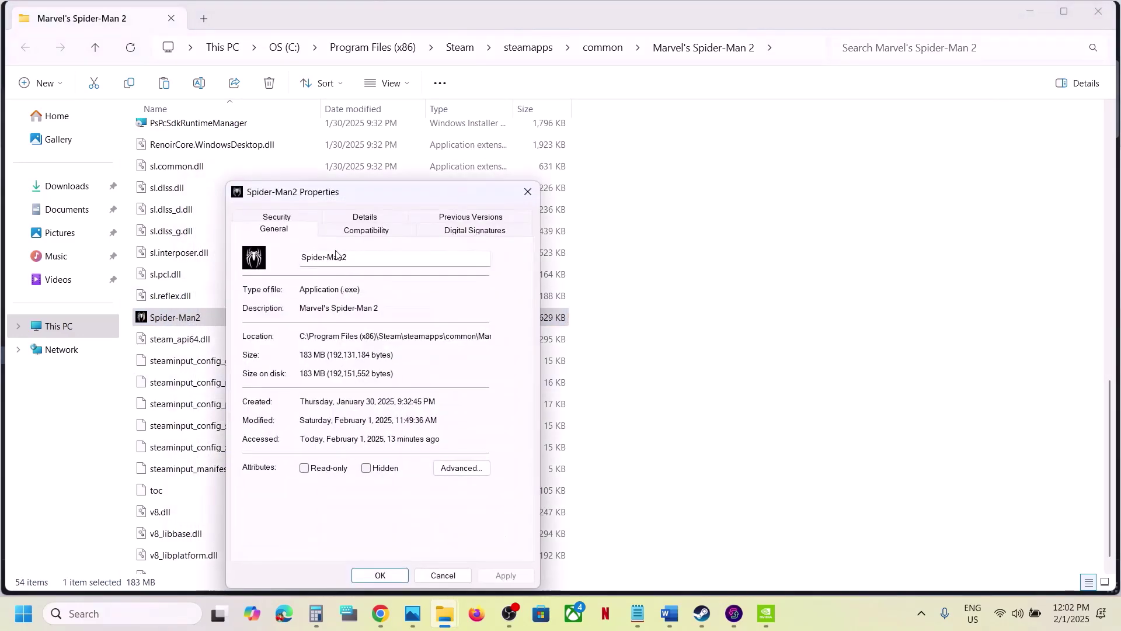
left_click(336, 235)
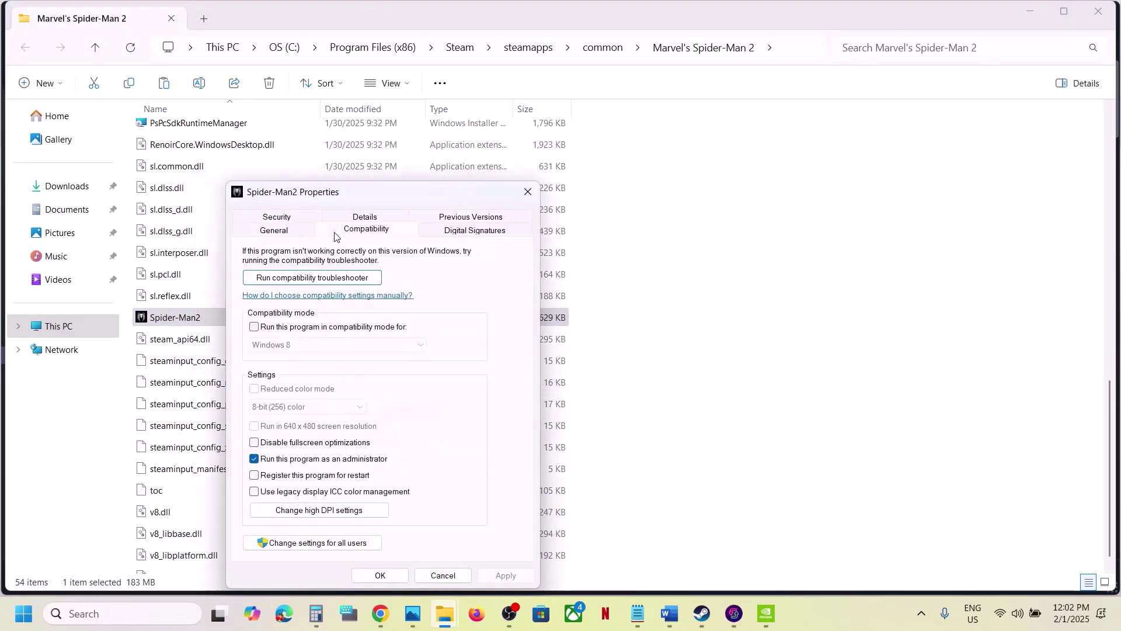
left_click(255, 328)
left_click(504, 575)
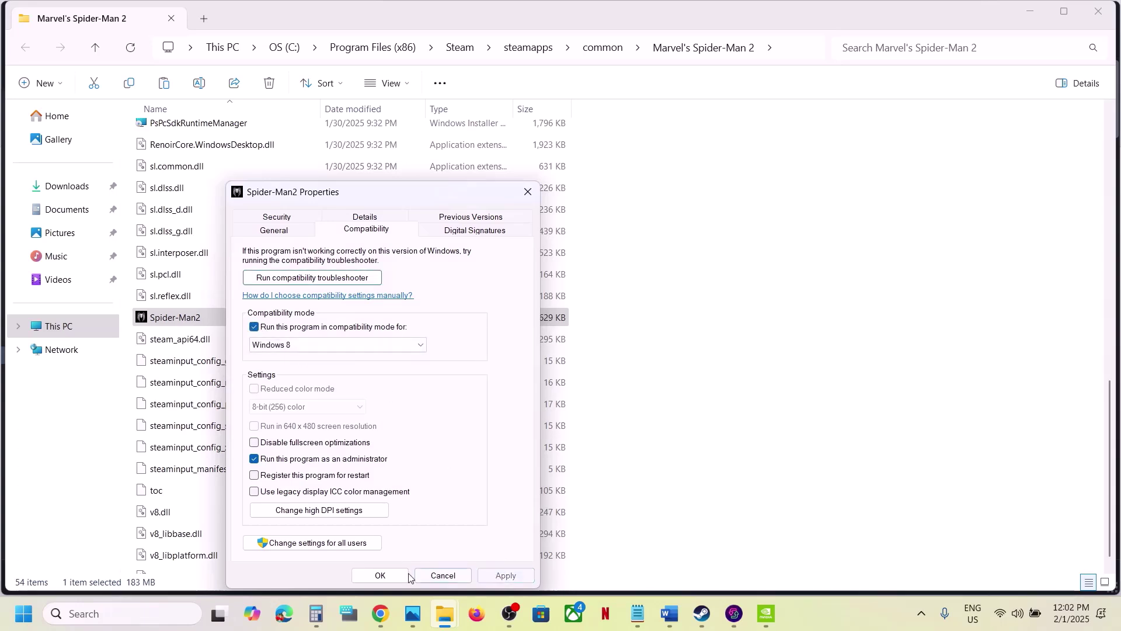
left_click(337, 346)
left_click(299, 386)
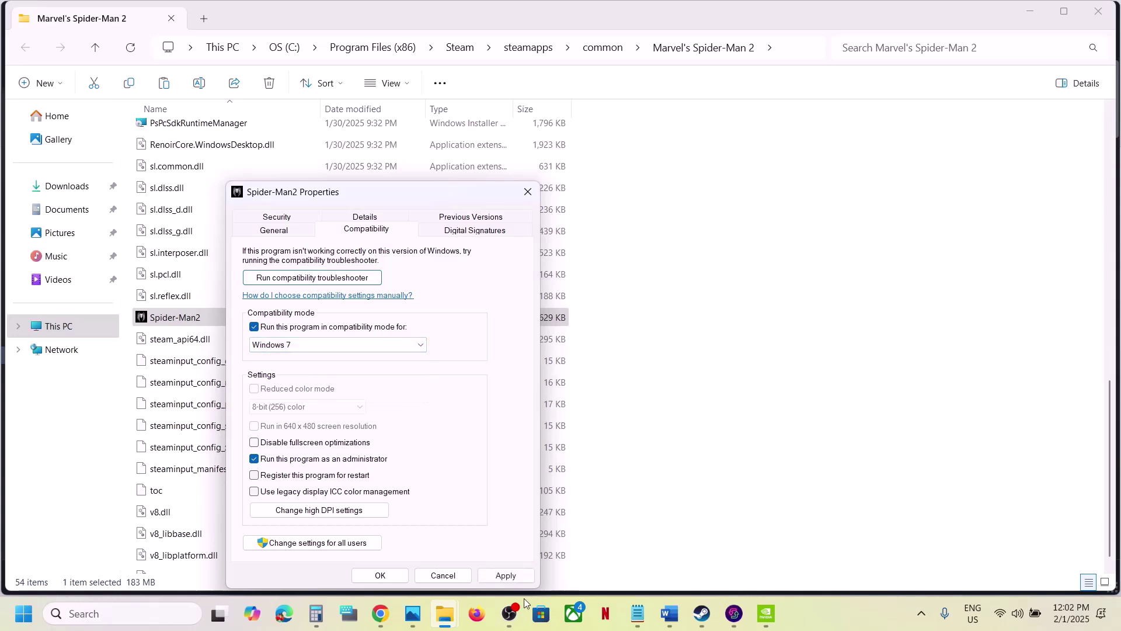
left_click(500, 580)
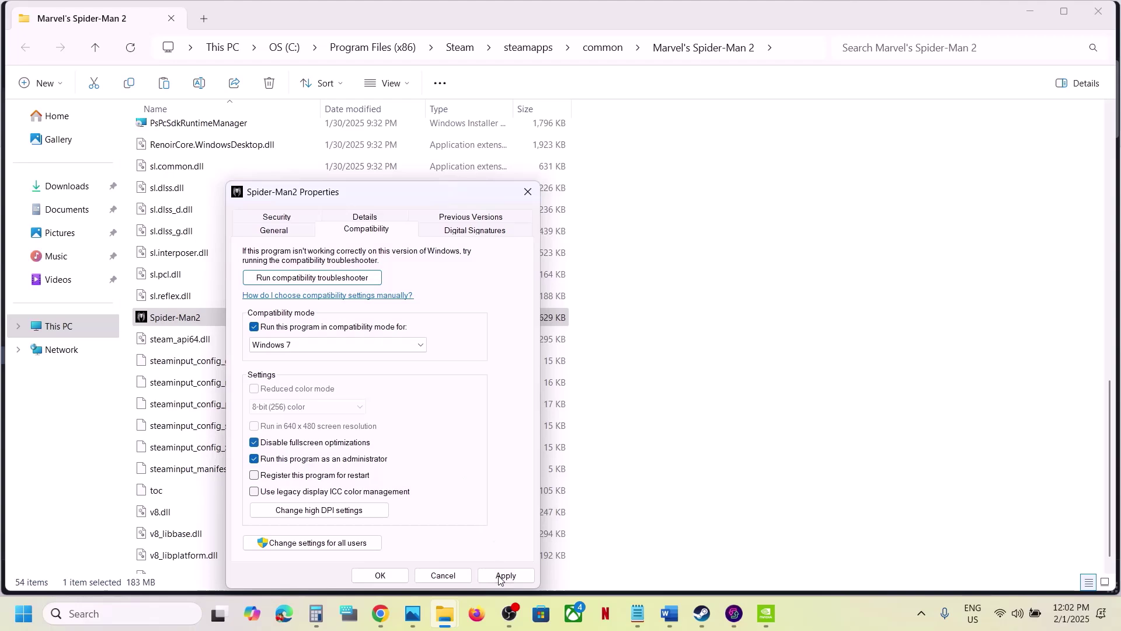
left_click(390, 575)
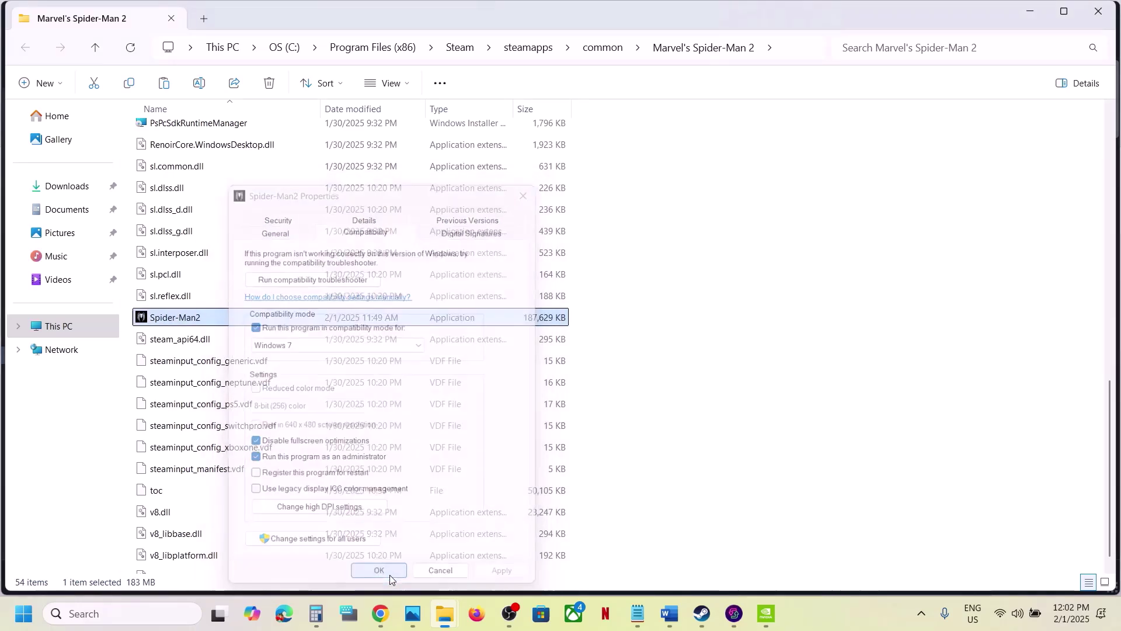
Turn off compatibility mode, fullscreen optimization disabling and administrator mode for the Spider-Man2 application, then close the game folder.
right_click(228, 321)
left_click(302, 378)
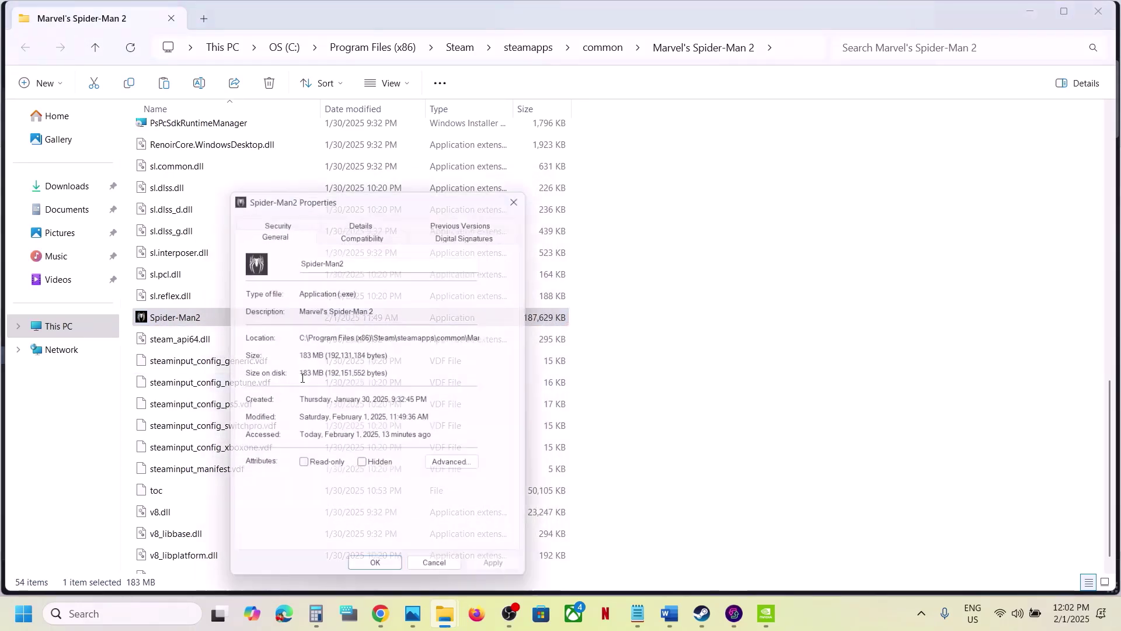
left_click(365, 231)
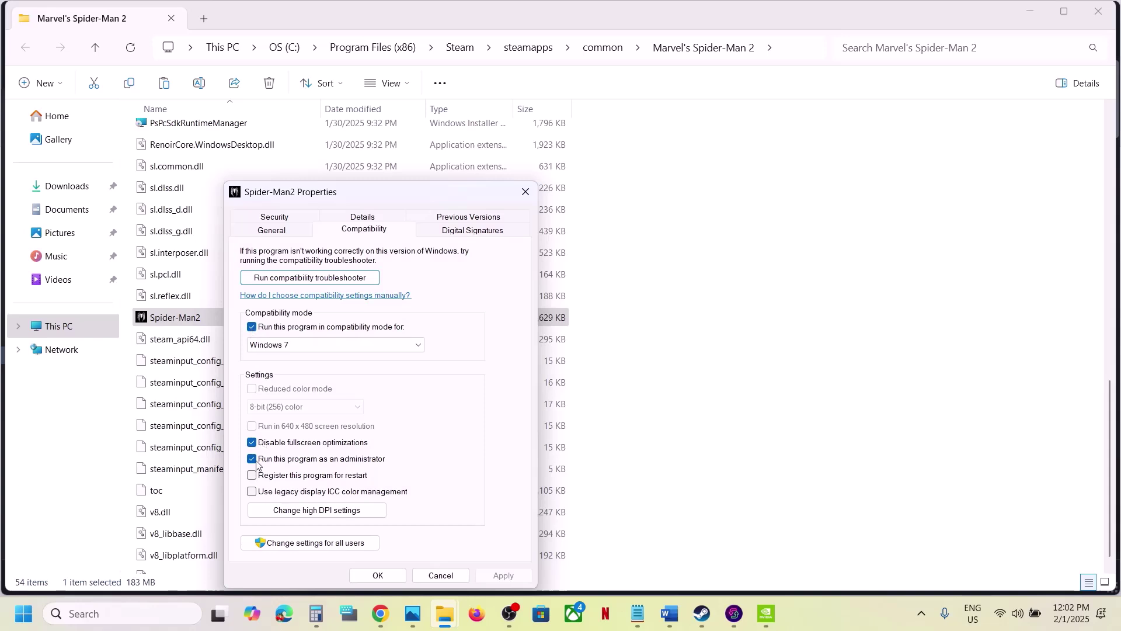
left_click(253, 326)
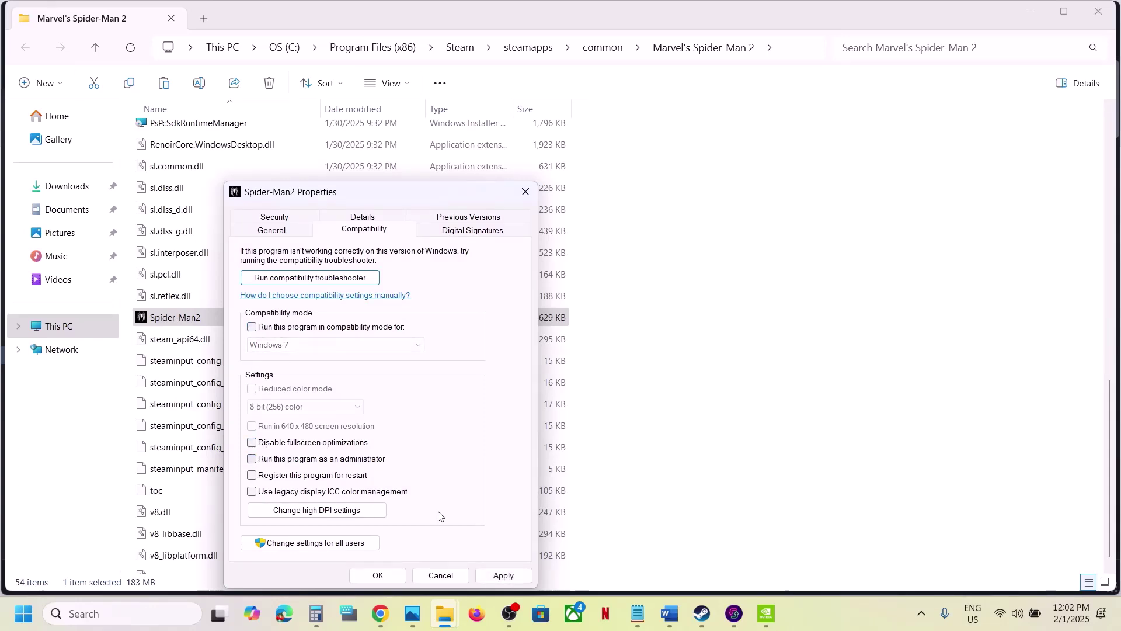
left_click(501, 574)
left_click(377, 575)
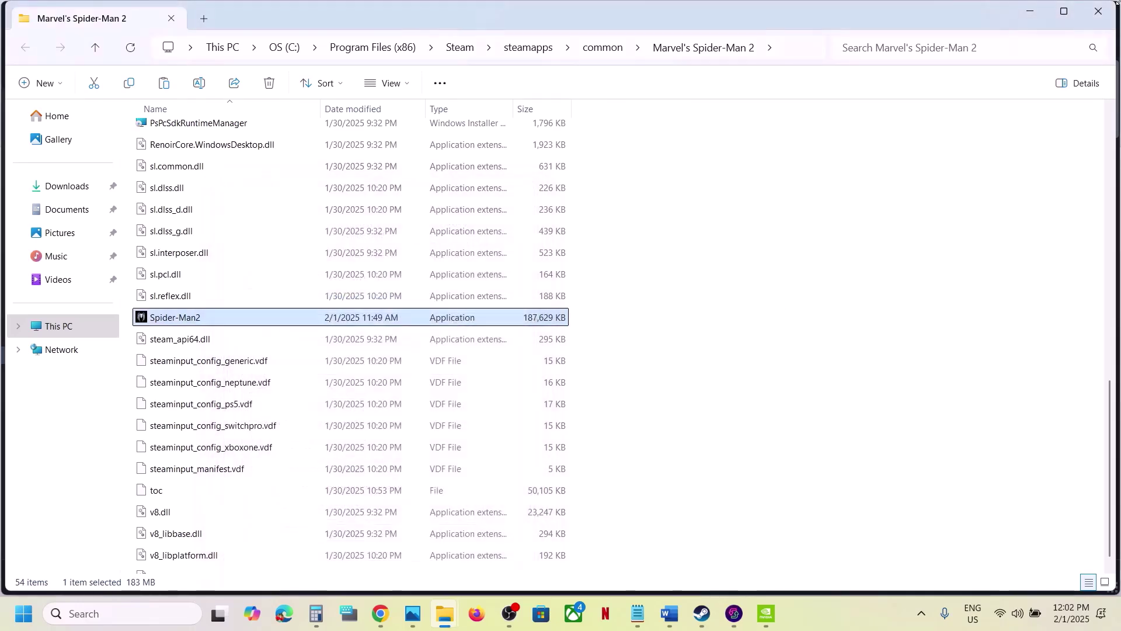
left_click(1112, 6)
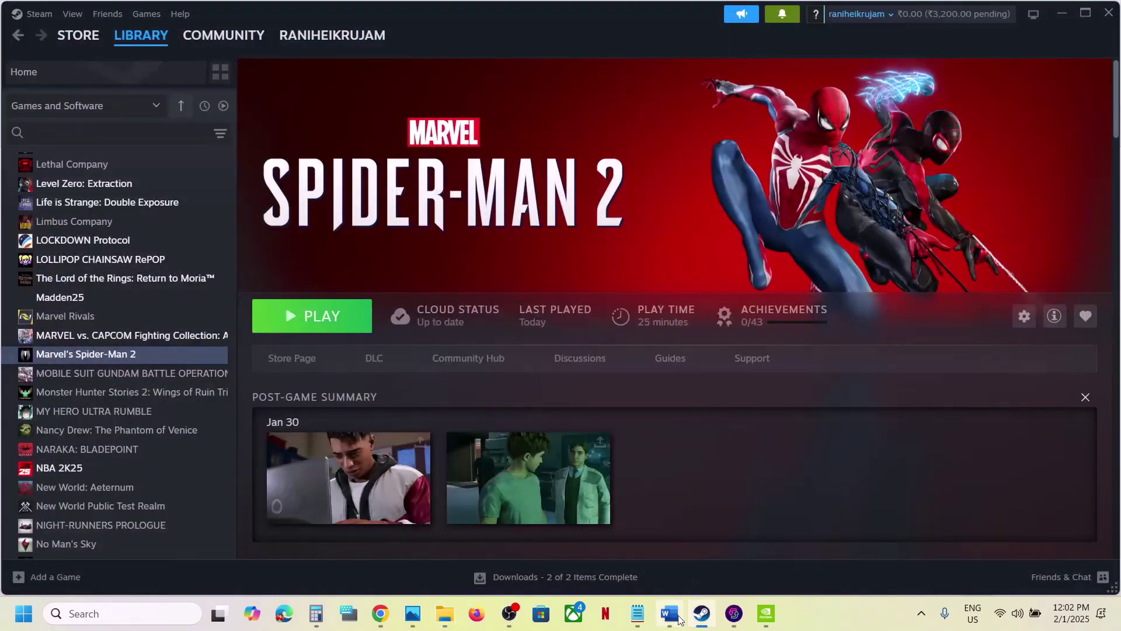
Switch to Word, highlight the Step 18 text about verifying the game files, then return to Steam.
left_click(677, 618)
scroll(438, 388, "down", 3)
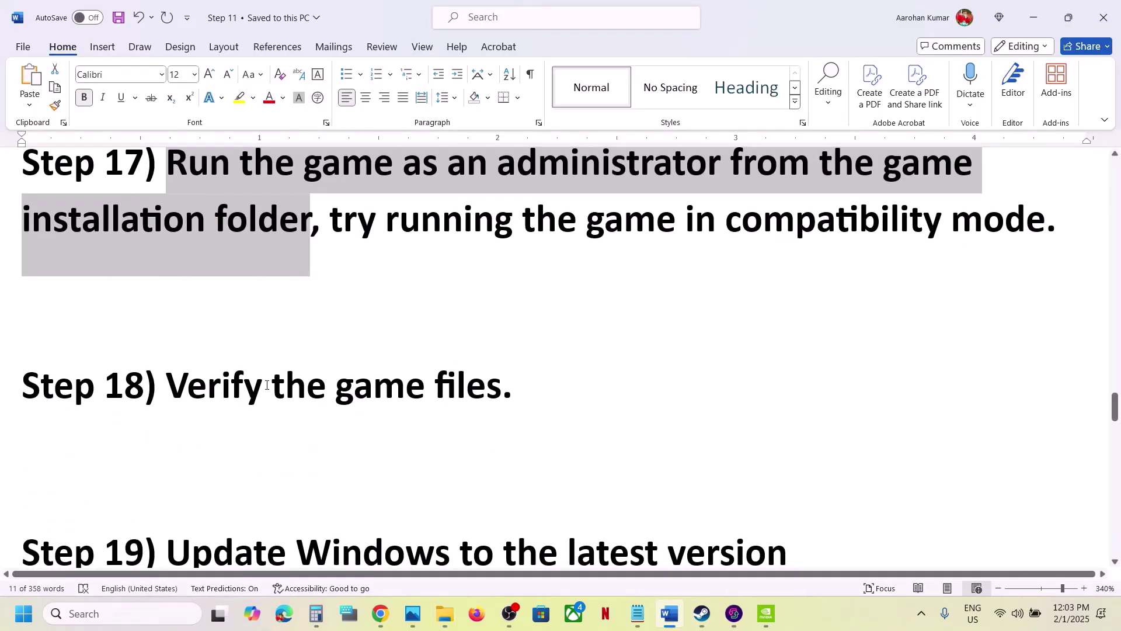
left_click_drag(266, 385, 532, 386)
left_click(702, 613)
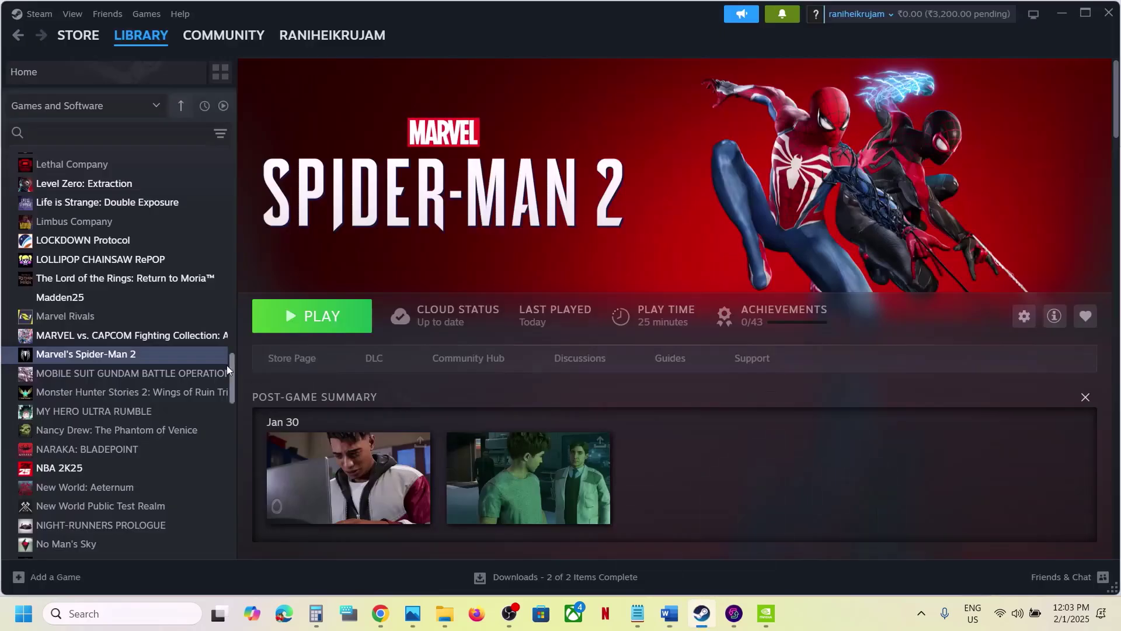
View the file integrity verification option in the Installed Files properties of Marvel's Spider-Man 2, then close the properties.
right_click(164, 358)
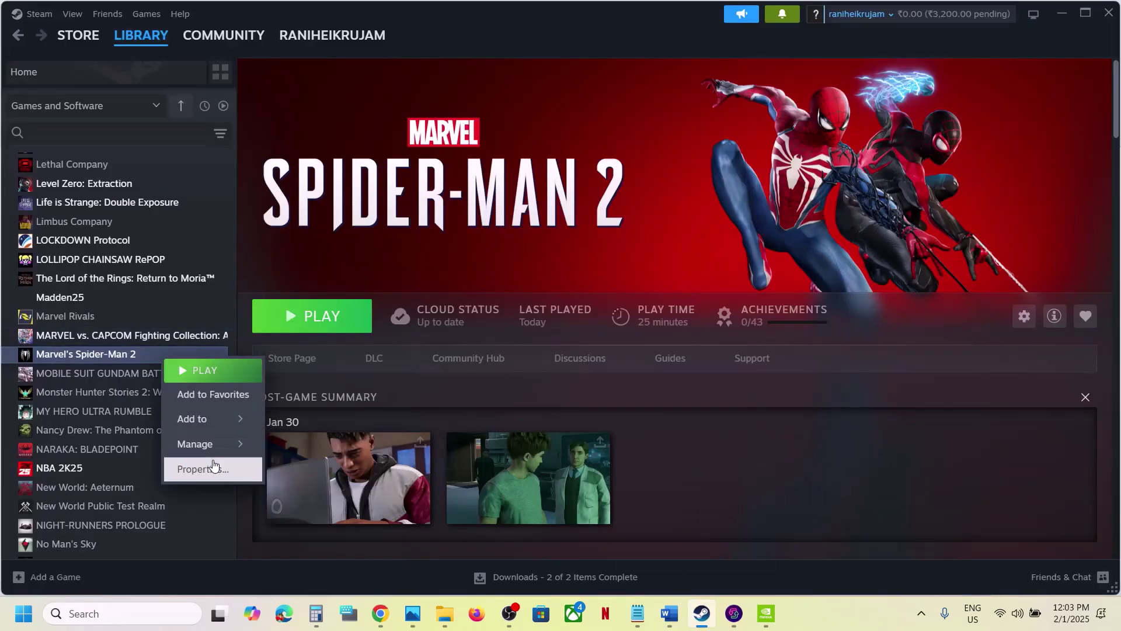
left_click(214, 467)
left_click(292, 220)
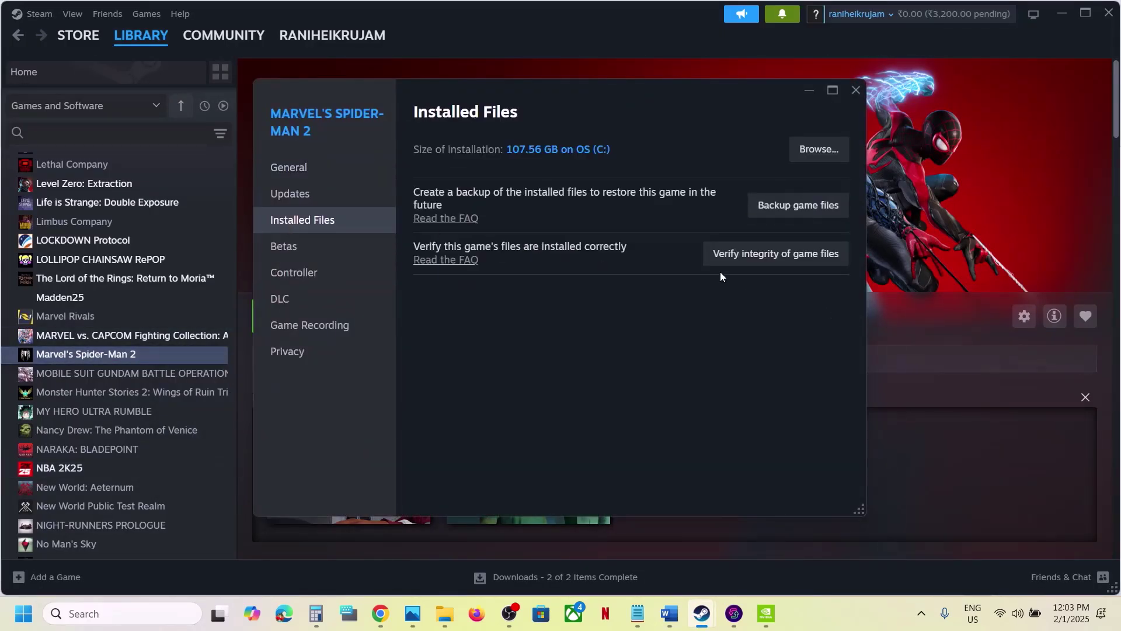
left_click(856, 91)
Return to Word and highlight the Step 19 text about updating Windows to the latest version.
left_click(670, 622)
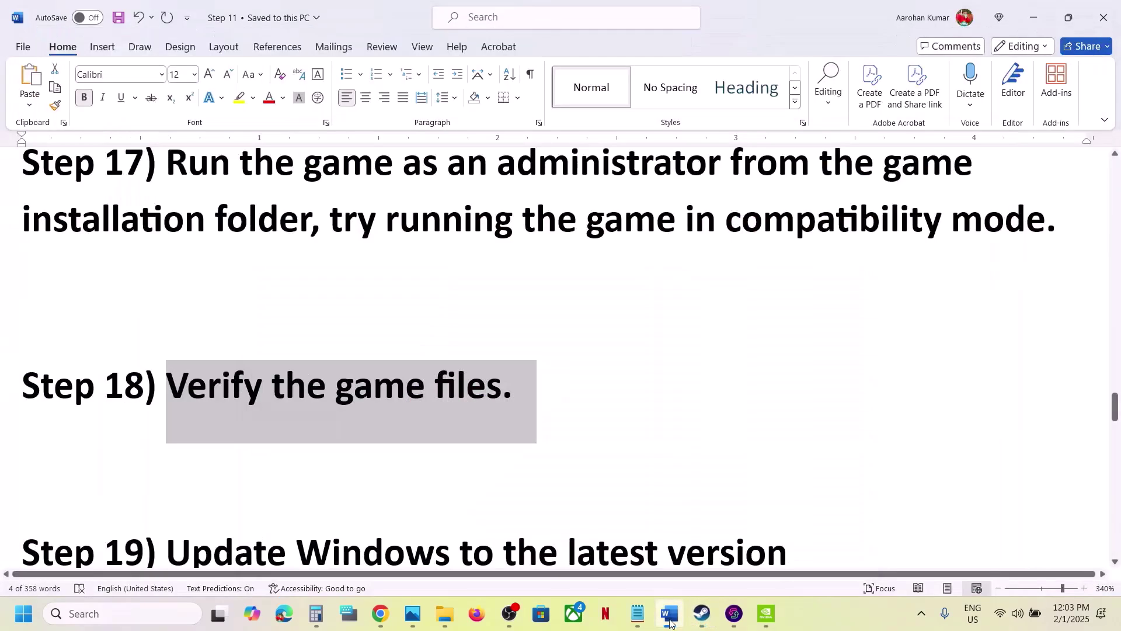
left_click(670, 622)
left_click(670, 623)
scroll(480, 440, "down", 3)
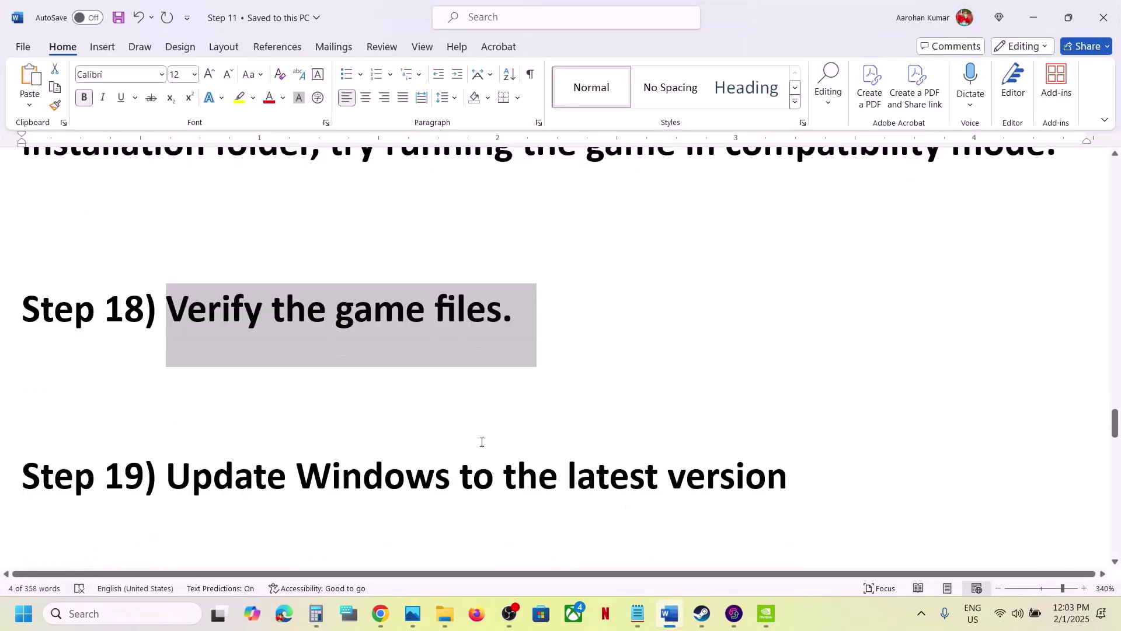
left_click_drag(168, 293, 681, 305)
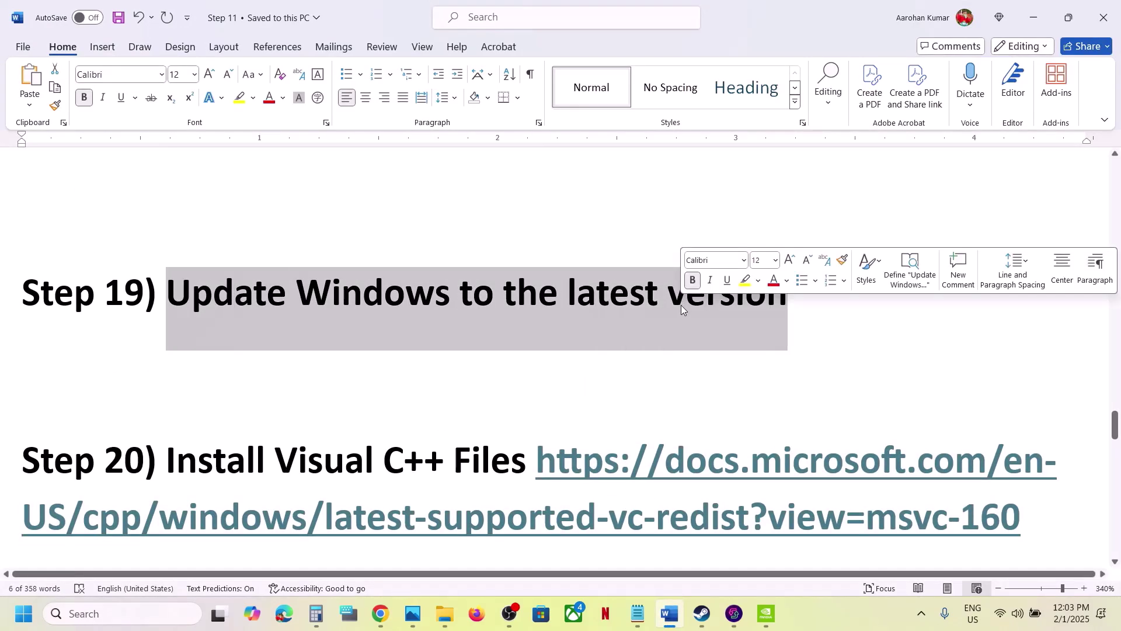
Check for updates in the Windows Update settings, then bring up the computer's power options.
key("super+i")
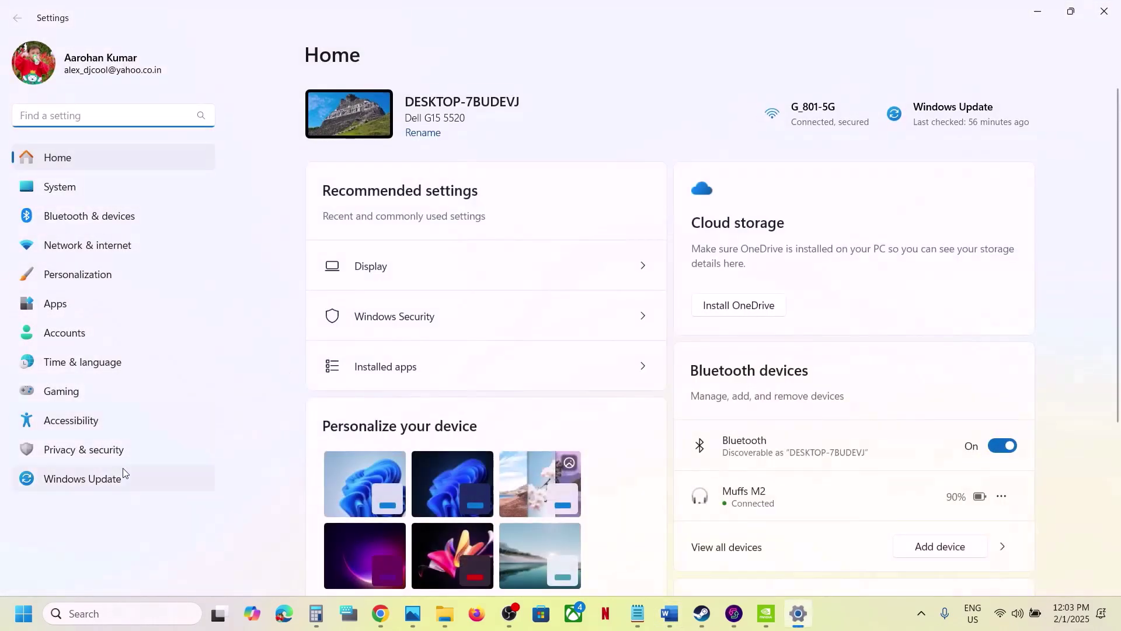
left_click(121, 477)
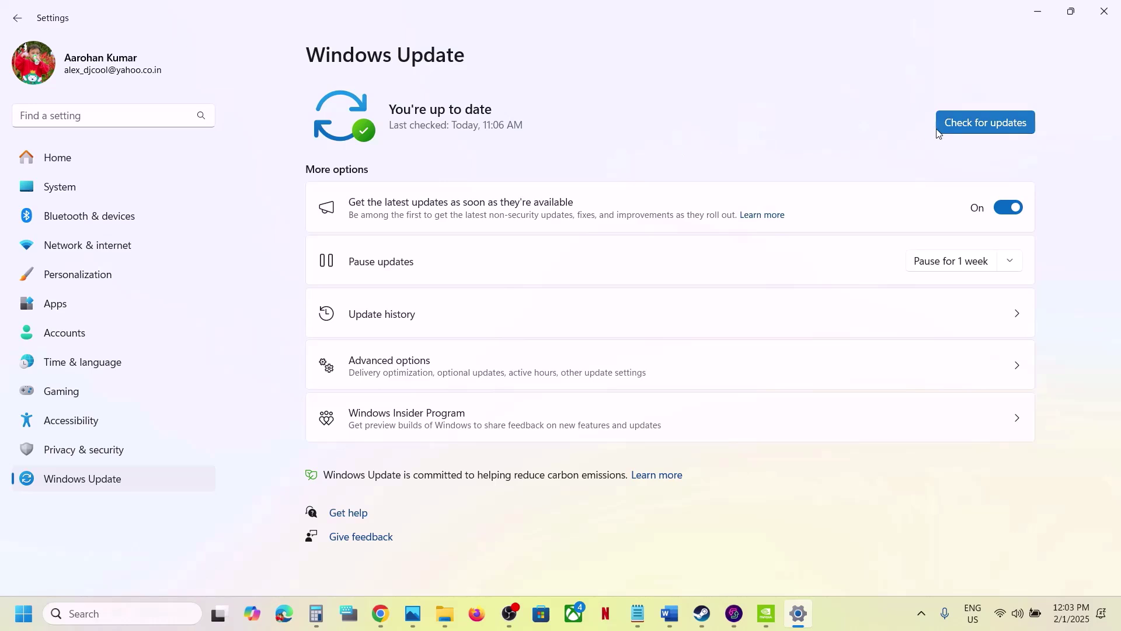
left_click(957, 125)
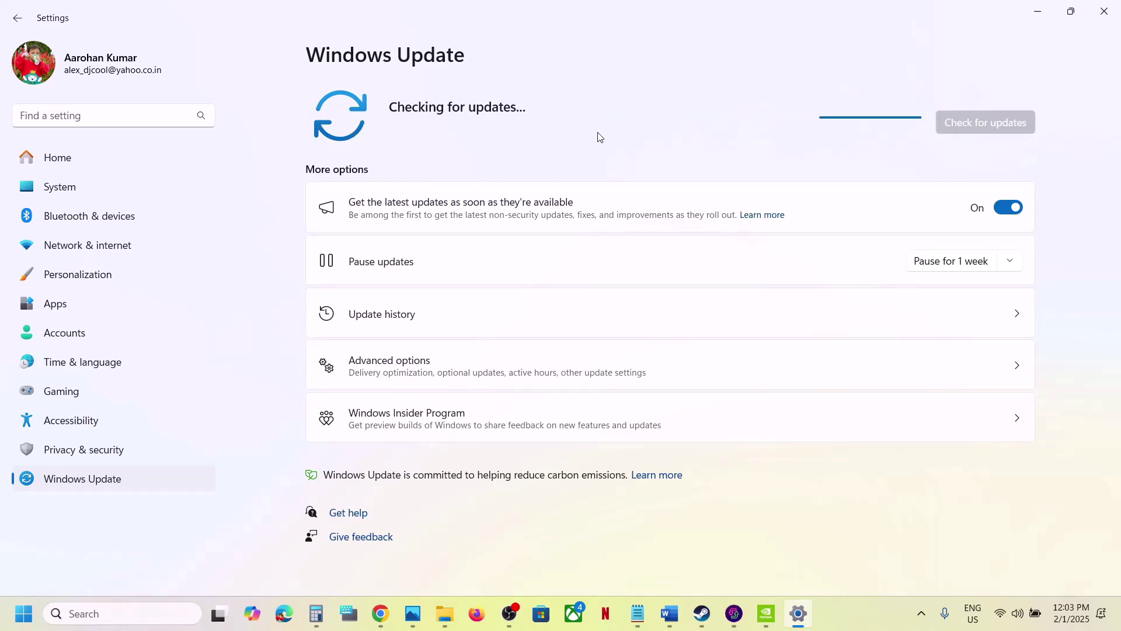
left_click(23, 613)
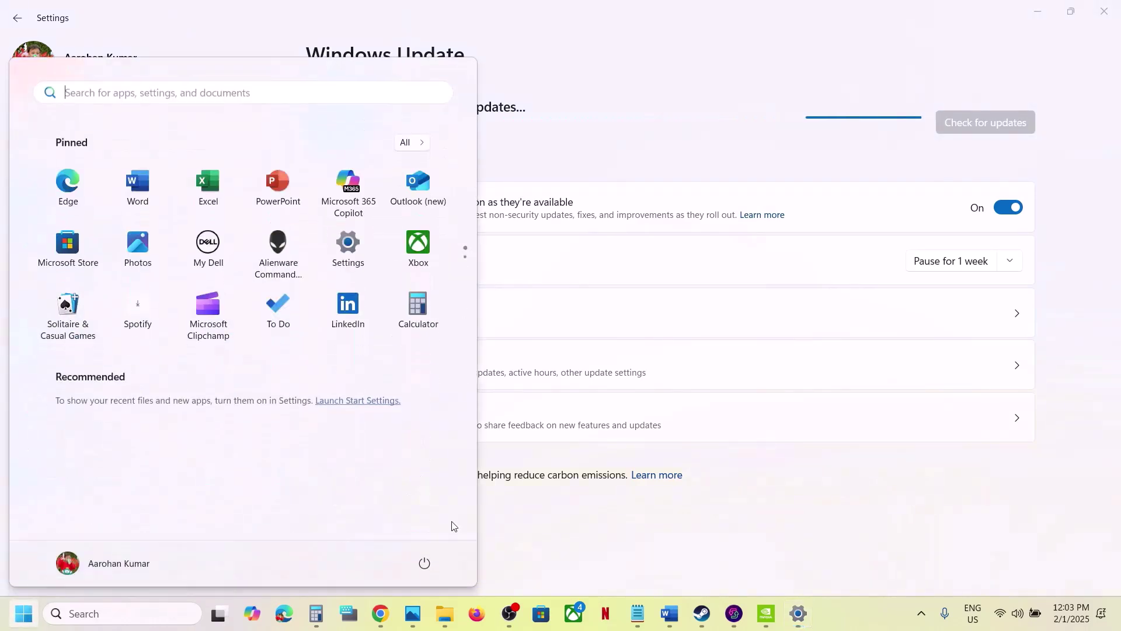
left_click(425, 563)
left_click(444, 533)
left_click(146, 613)
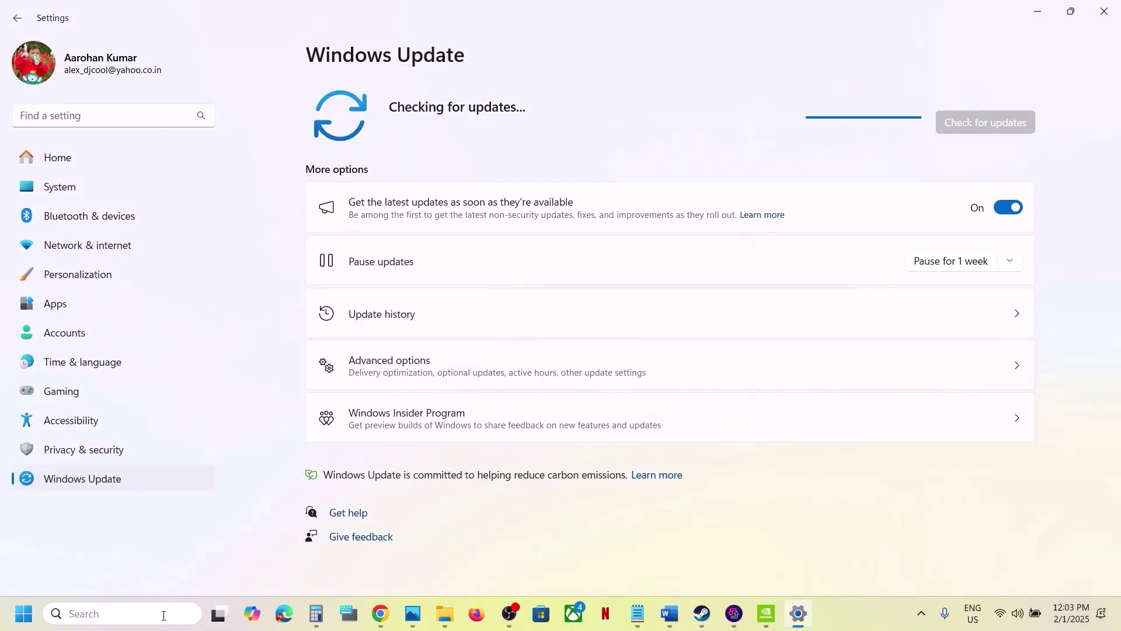
type("inver")
key("Return")
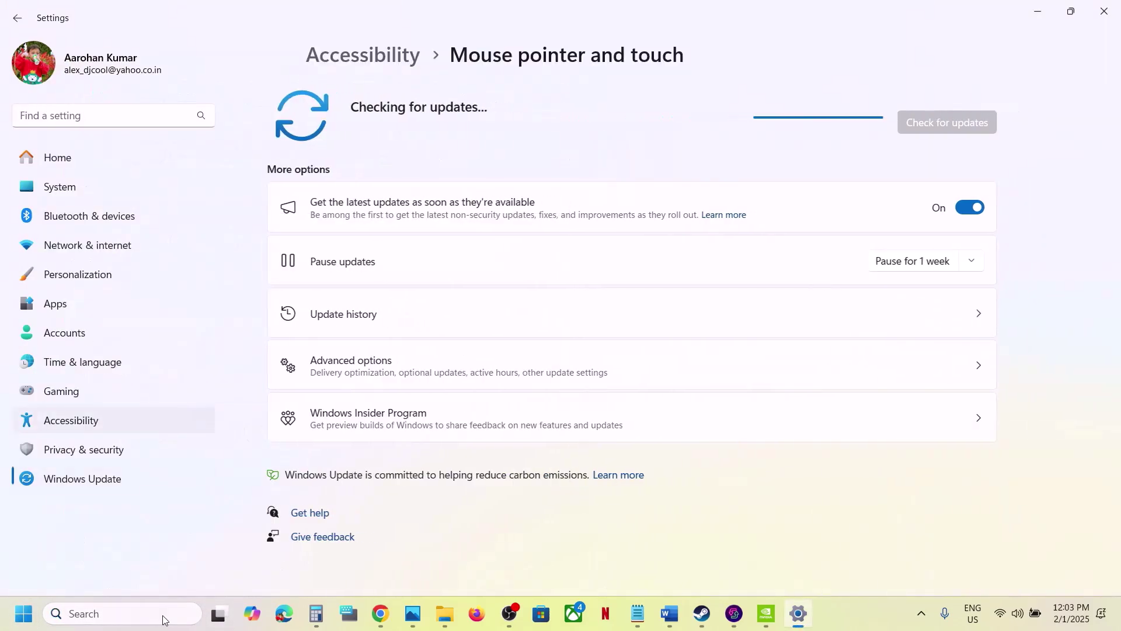
Run winver from Windows search to view the installed Windows version, then close the About Windows dialog.
left_click(140, 611)
type("w")
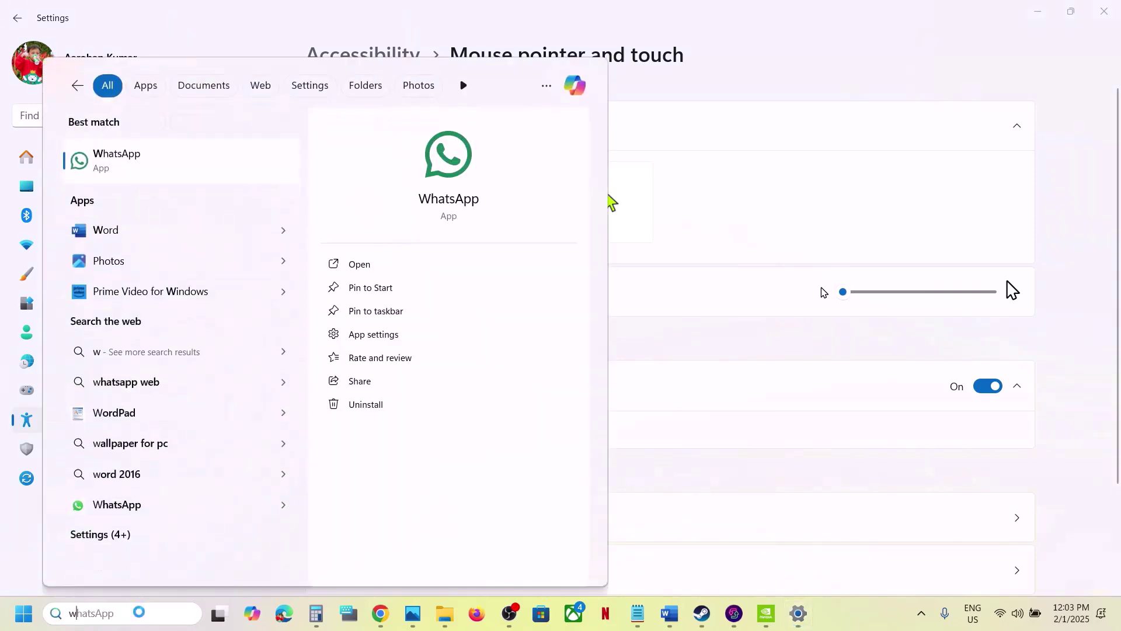
type("inver")
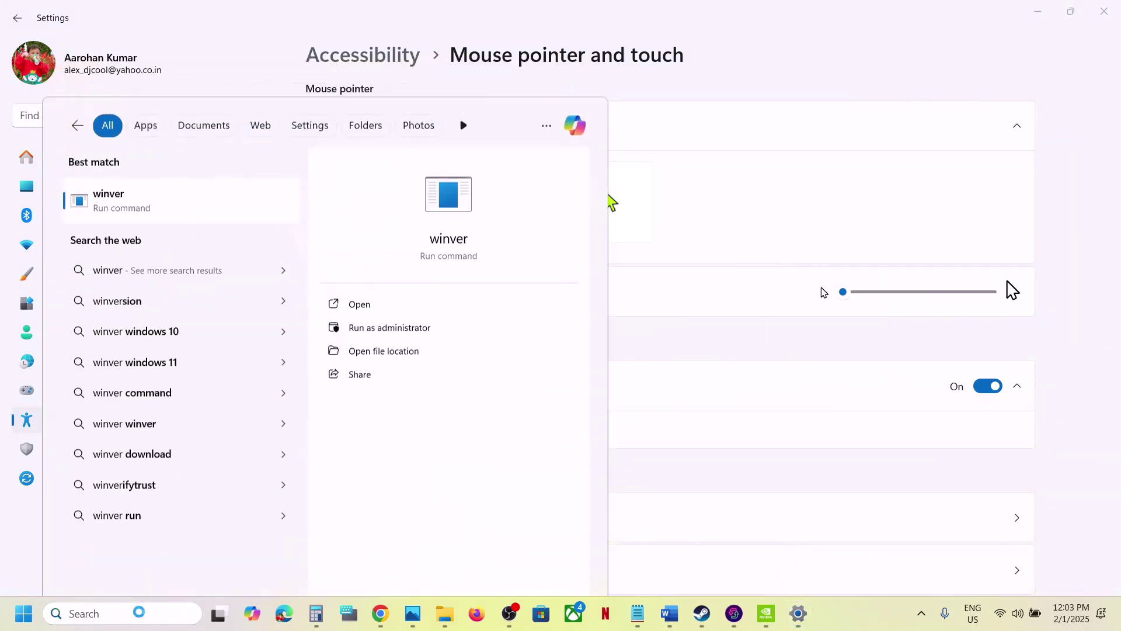
key("Return")
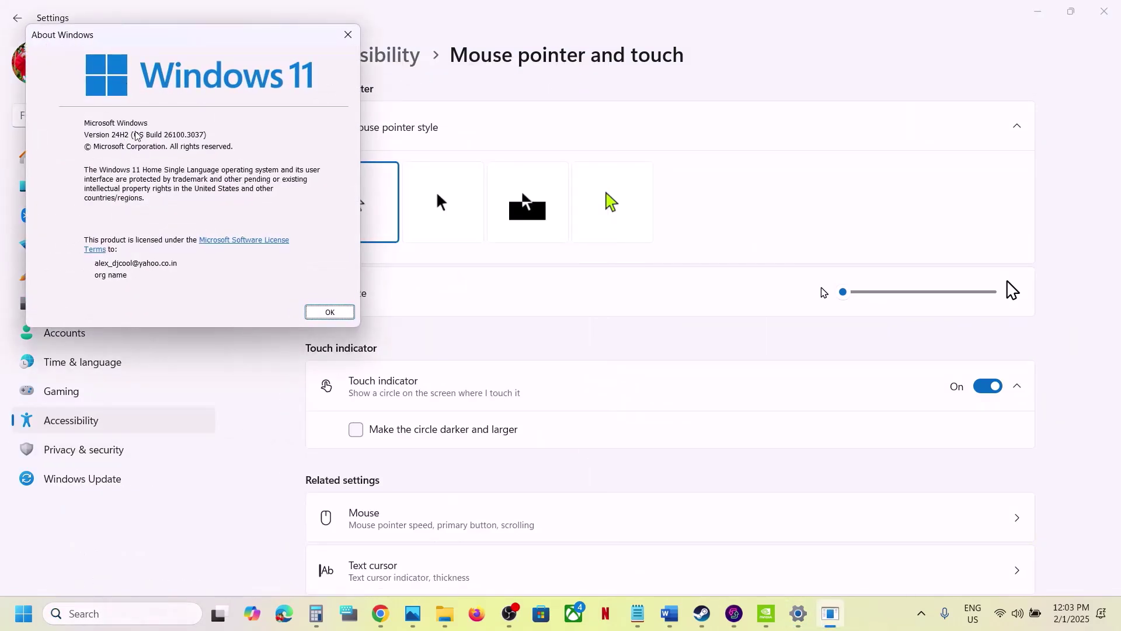
left_click(348, 34)
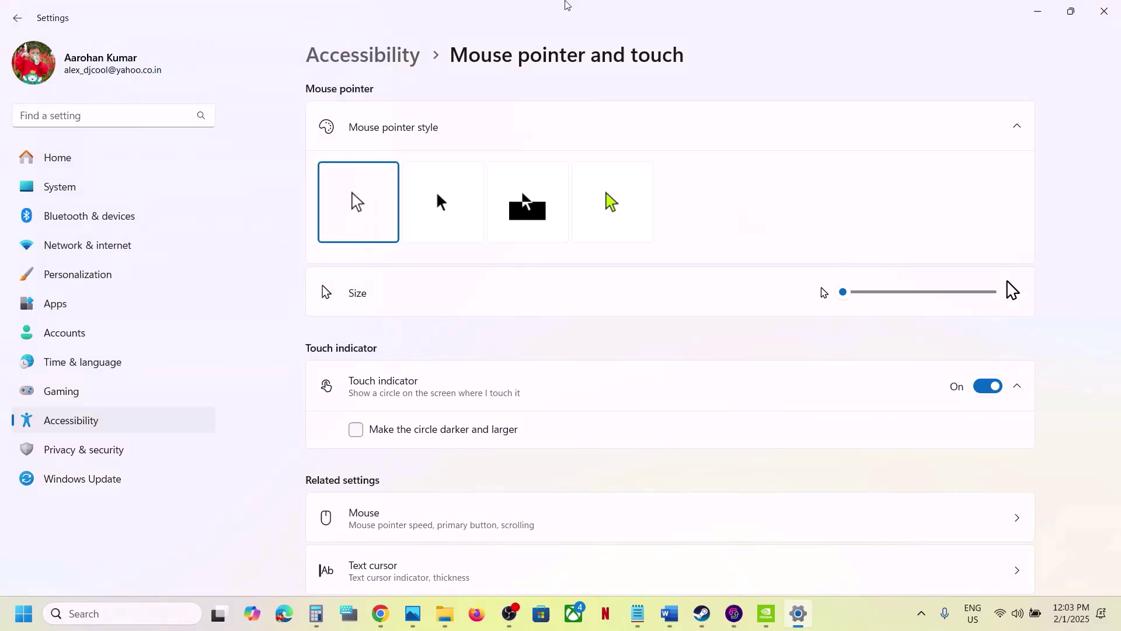
Close the Settings window and highlight the Visual C++ download link of Step 20 in the Word document.
left_click(1106, 13)
scroll(476, 459, "down", 2)
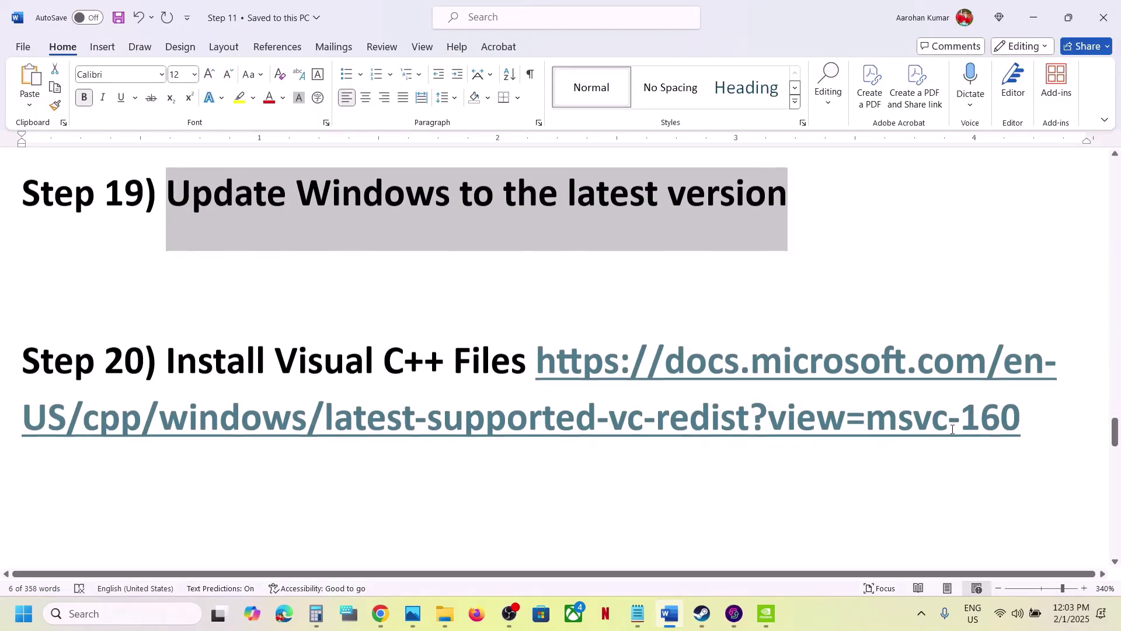
left_click_drag(1034, 425, 530, 360)
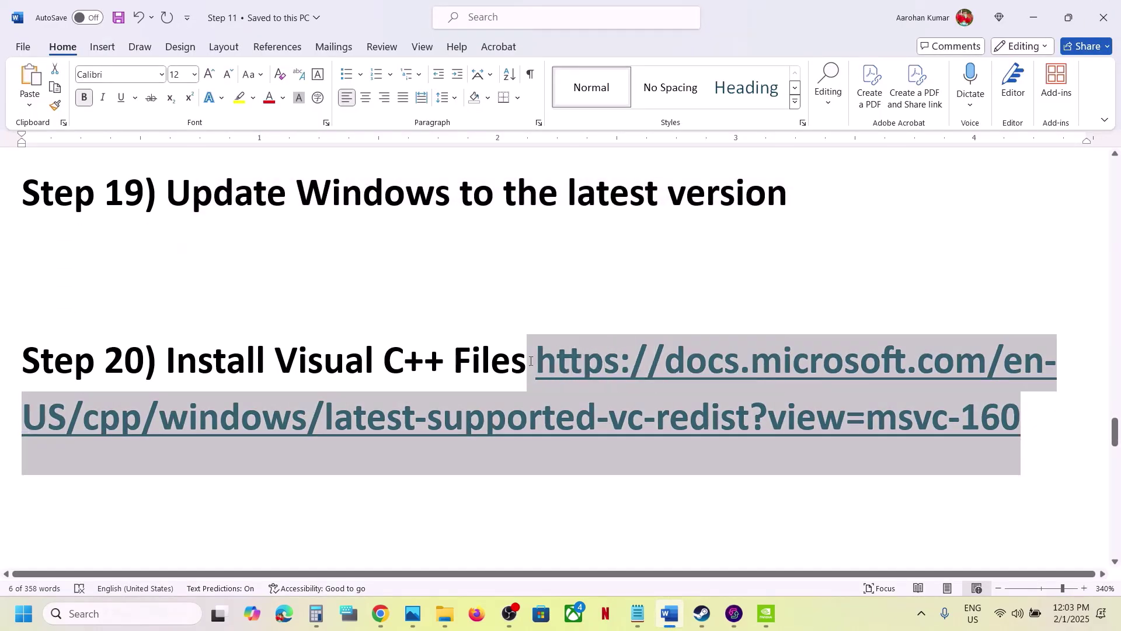
left_click(379, 616)
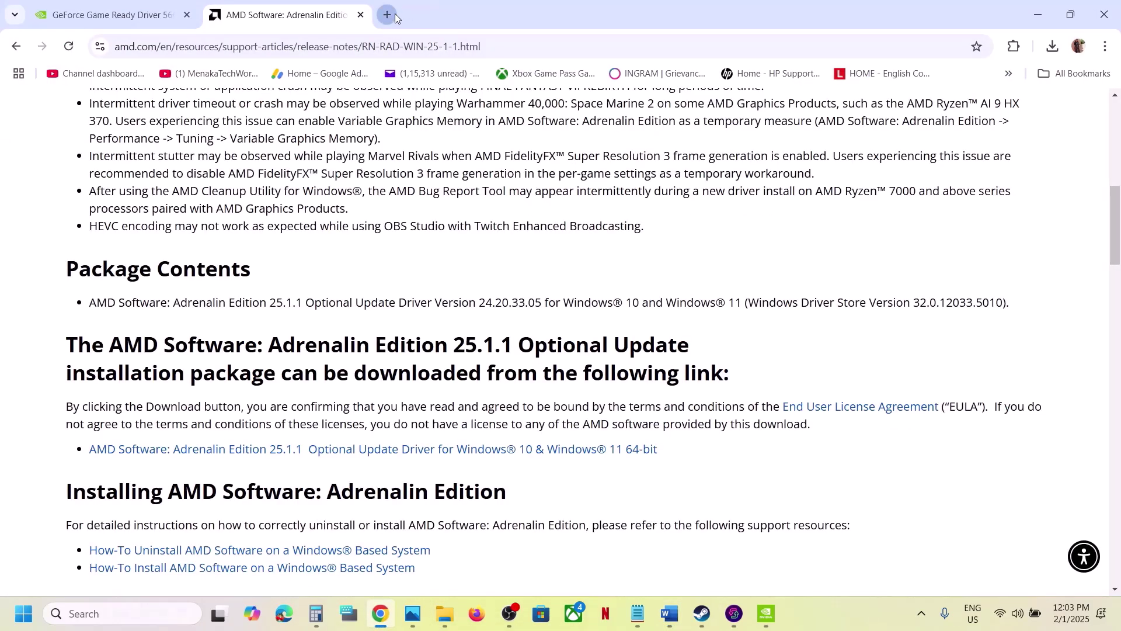
left_click(395, 17)
type("https://docs.microsoft.com/en-us/cpp/windows/latest-supported-vc-redist?view=msvc-160")
key("Return")
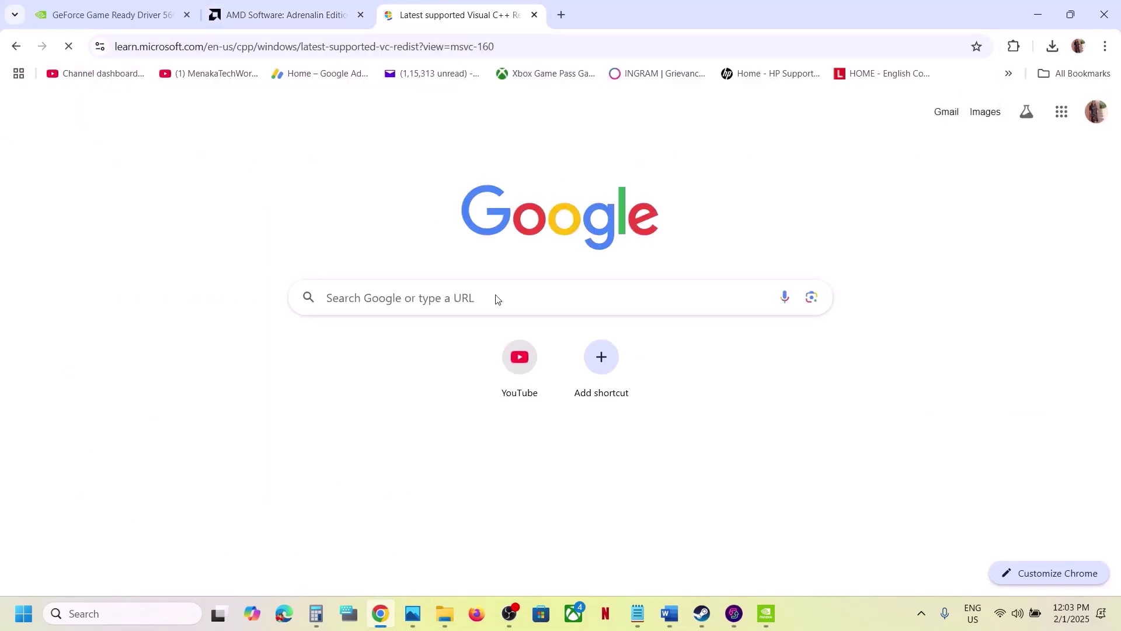
Download the X86 Visual C++ 2015-2022 Redistributable, start its installation and put the setup window out of the way.
scroll(428, 223, "down", 6)
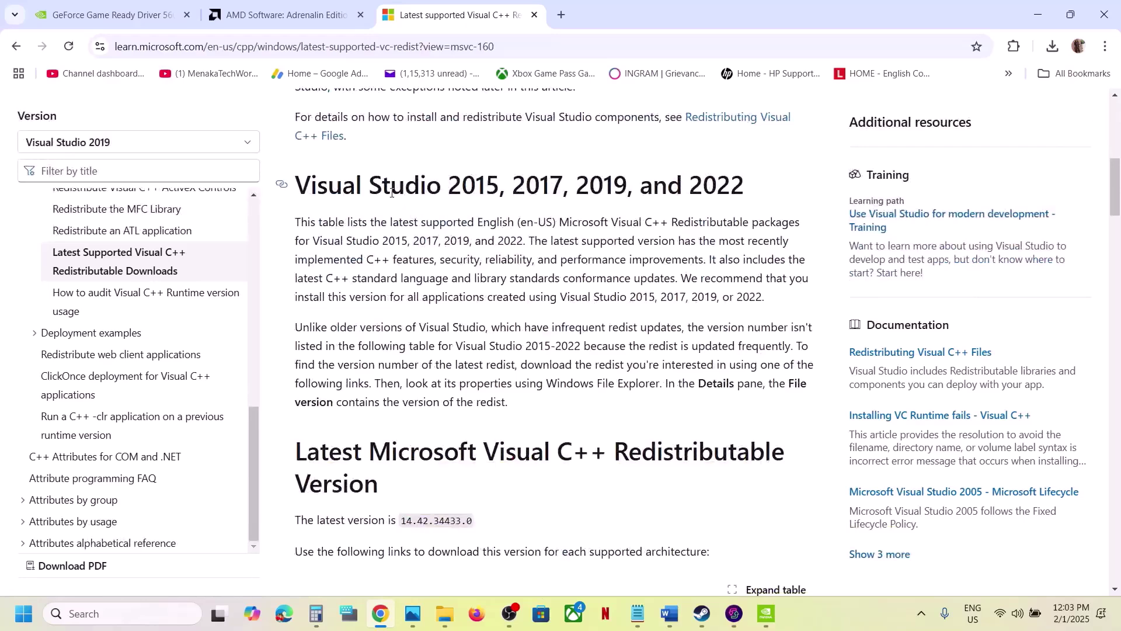
left_click_drag(391, 193, 690, 186)
scroll(470, 326, "down", 6)
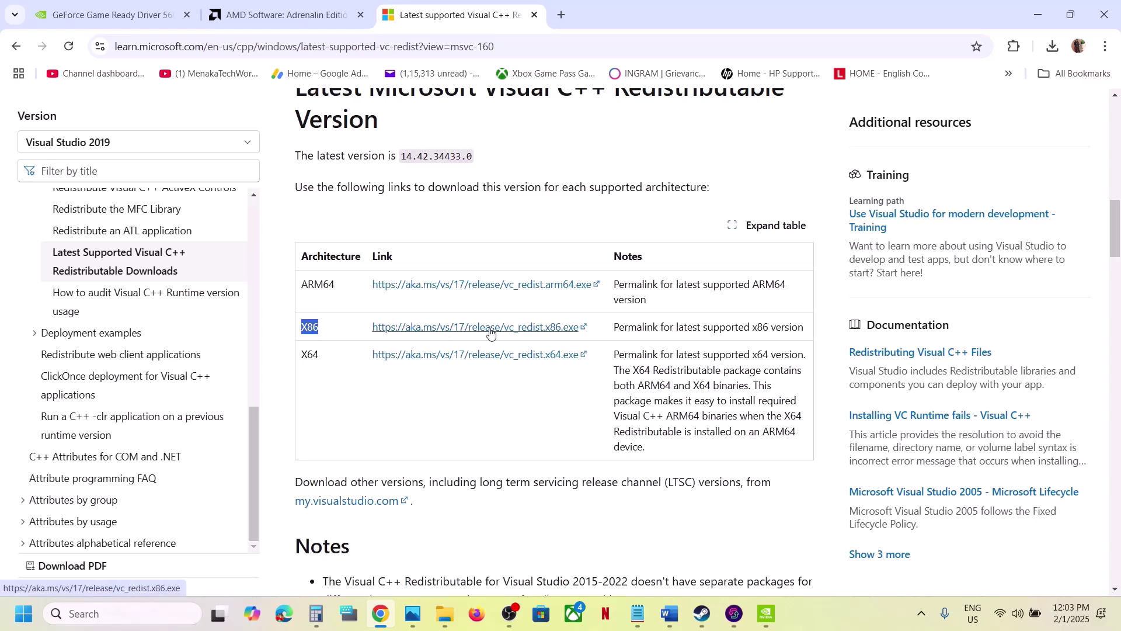
left_click(516, 325)
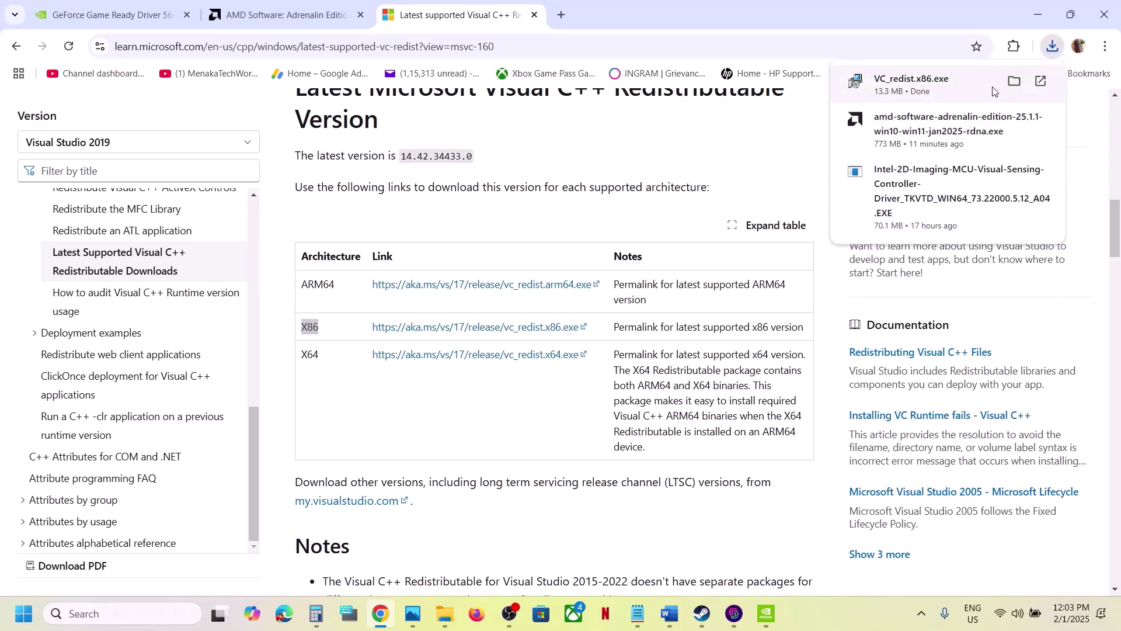
left_click(993, 90)
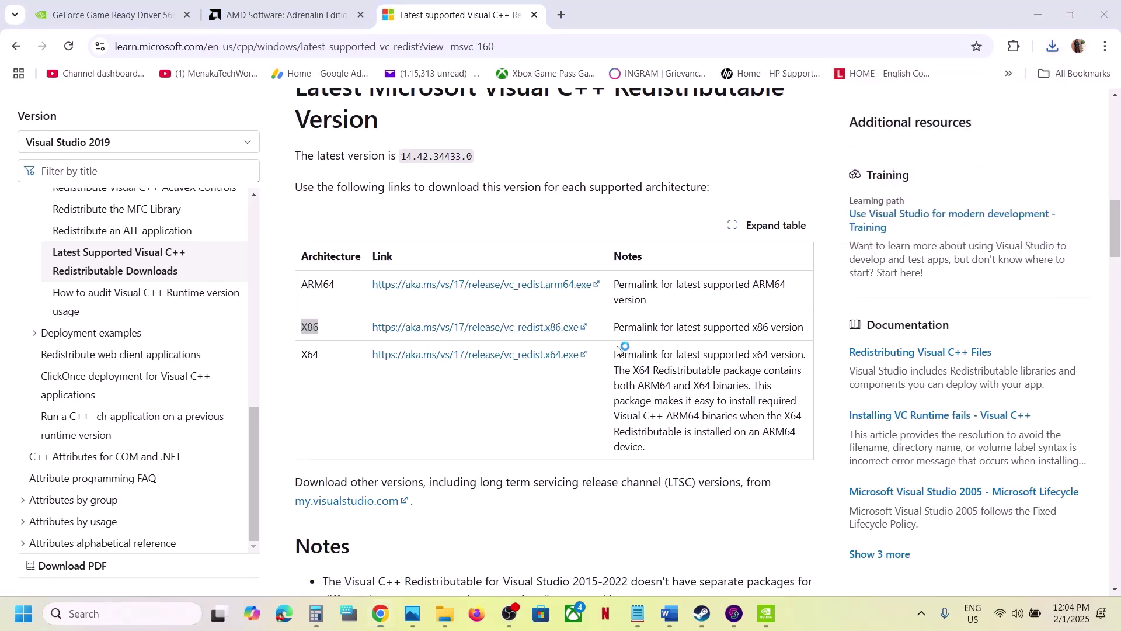
left_click(578, 386)
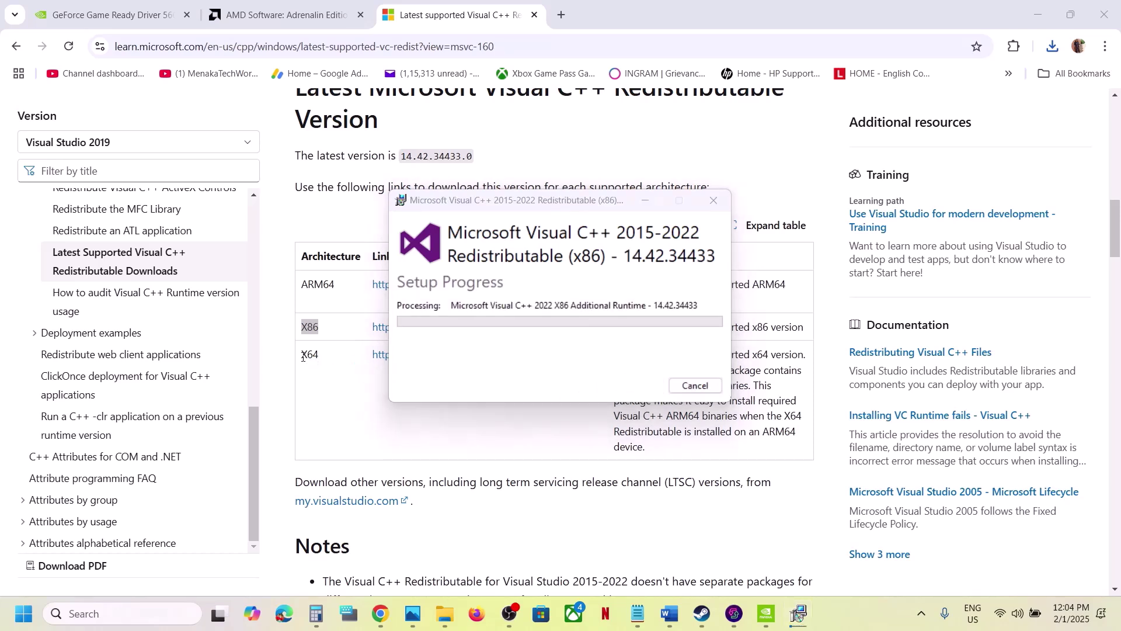
left_click(798, 612)
Download the X64 Visual C++ Redistributable from the same table and install it.
left_click(488, 355)
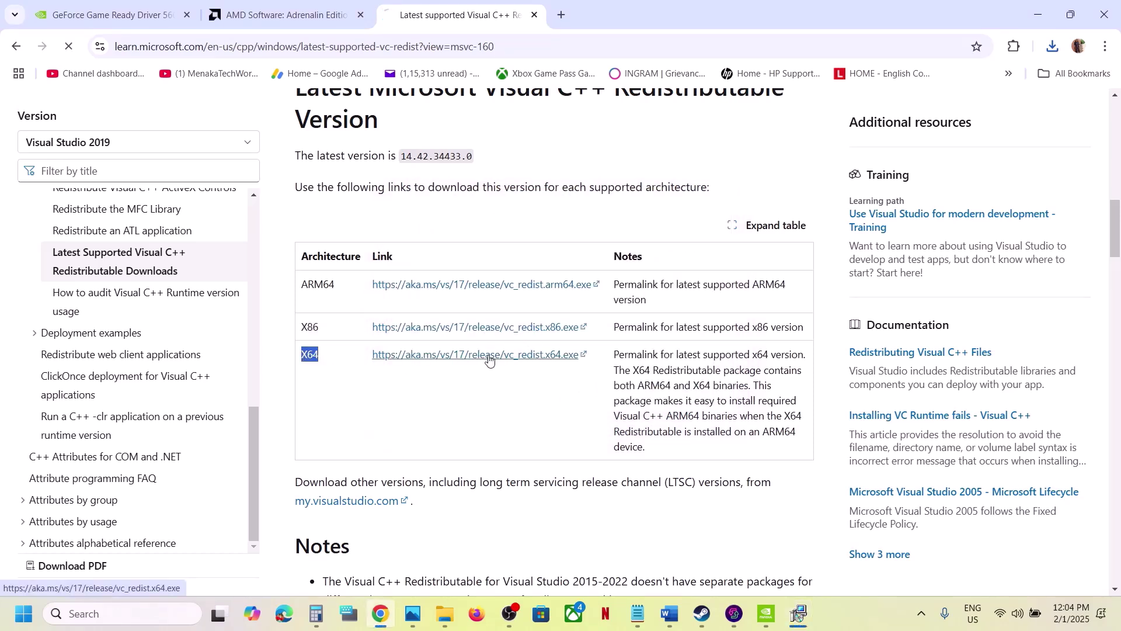
left_click(1052, 47)
left_click(905, 122)
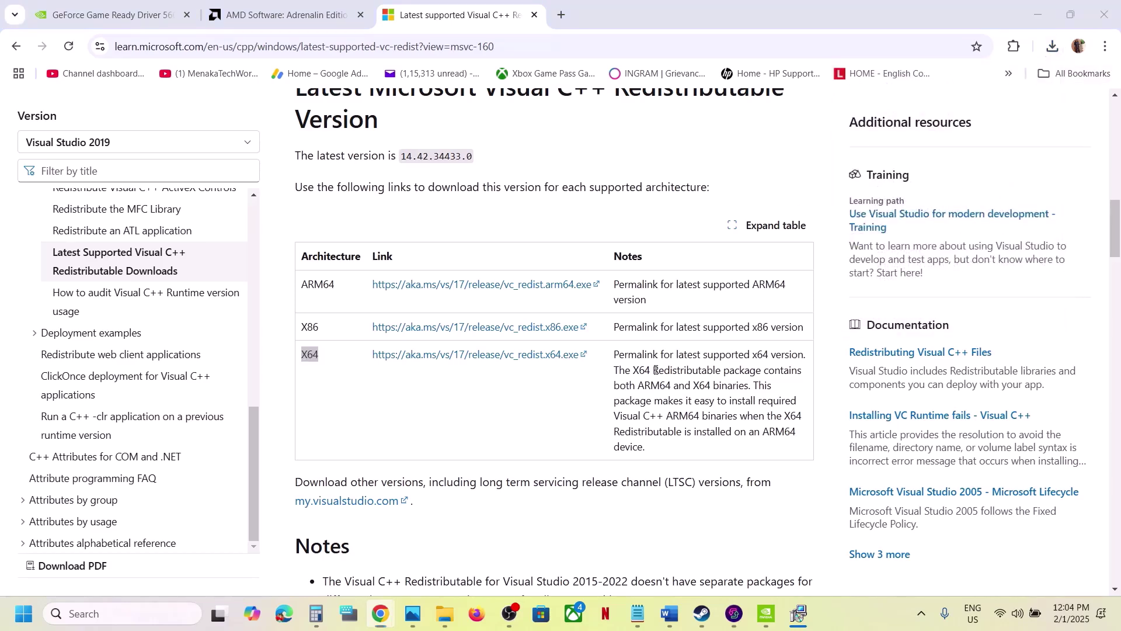
left_click(580, 386)
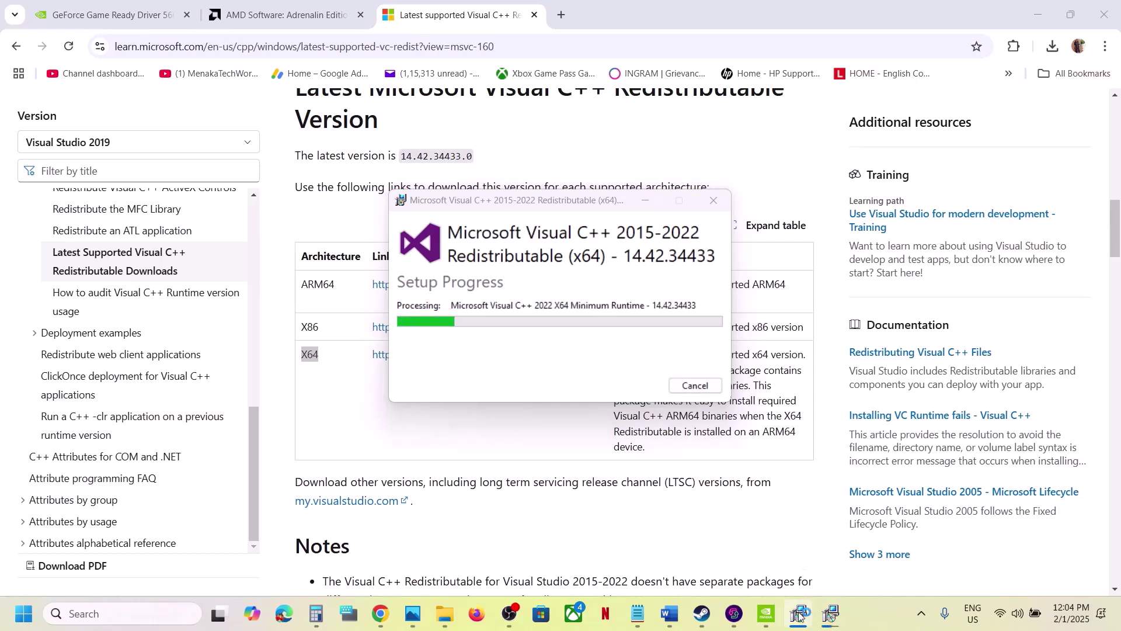
Move the x86 setup window aside and close both the x86 and x64 Visual C++ setup windows.
left_click_drag(603, 206, 331, 244)
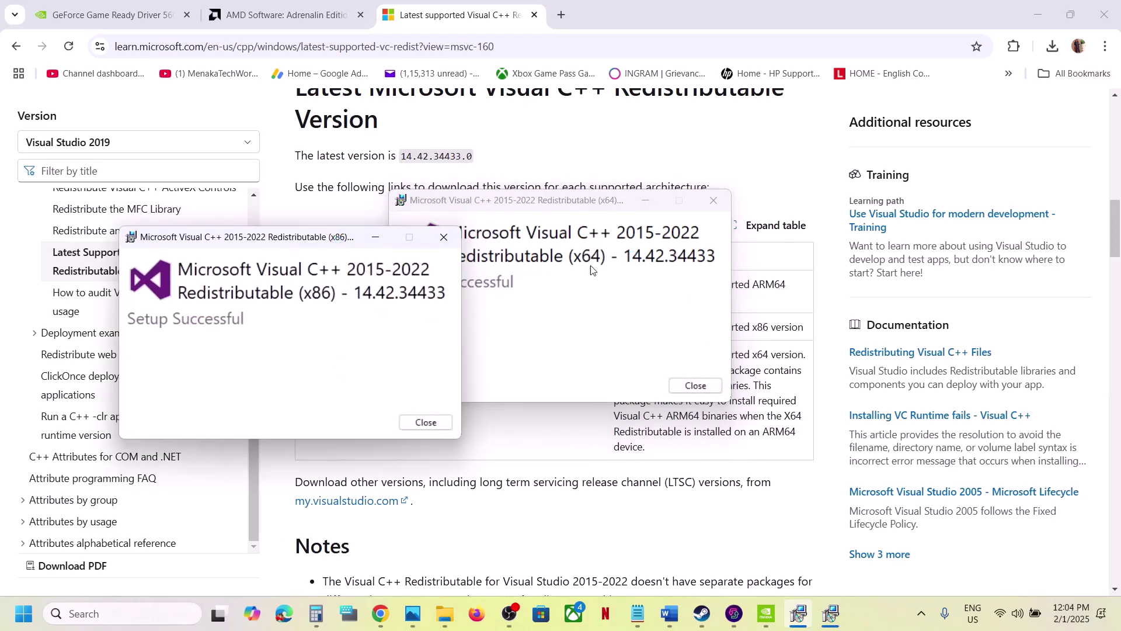
left_click(576, 278)
left_click(433, 419)
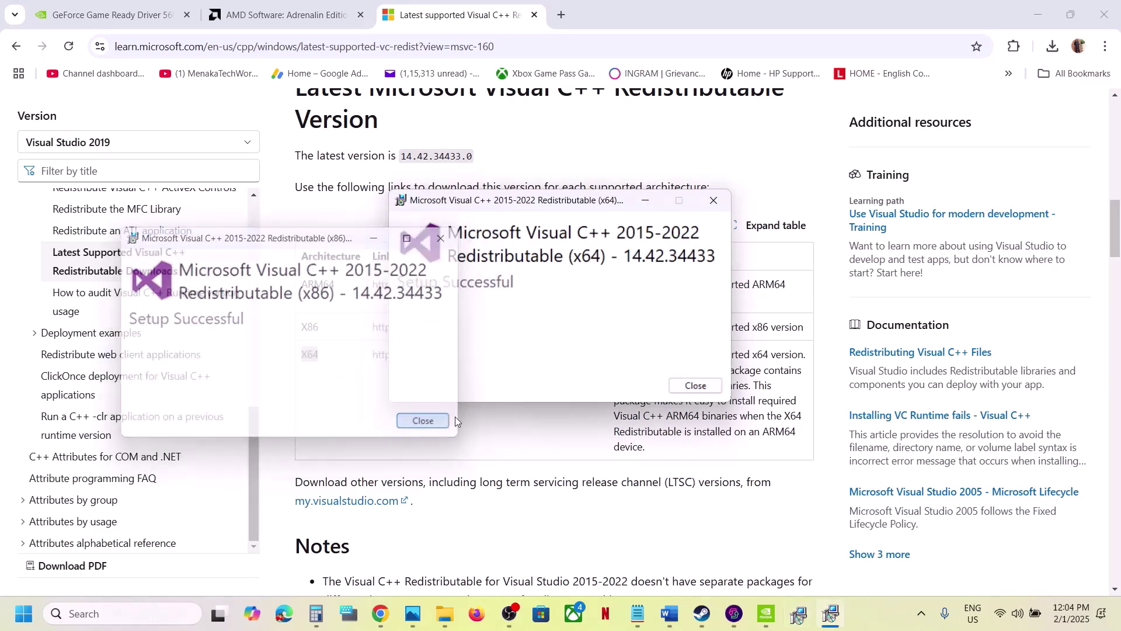
left_click(696, 385)
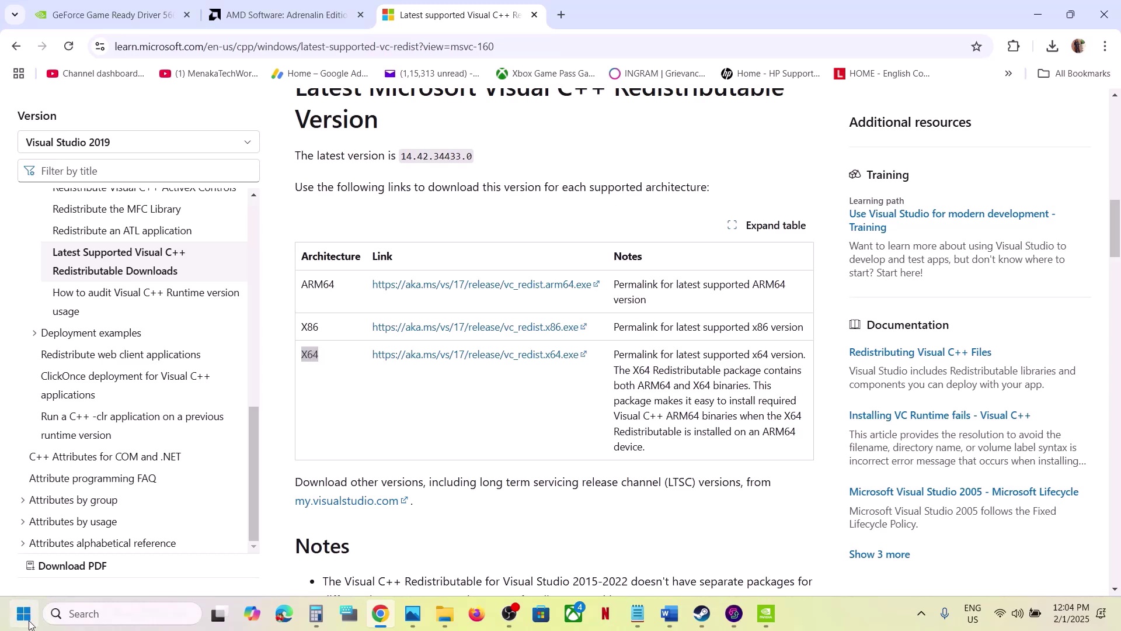
View the computer's Restart option among the power choices, then dismiss it without restarting.
left_click(28, 623)
left_click(424, 565)
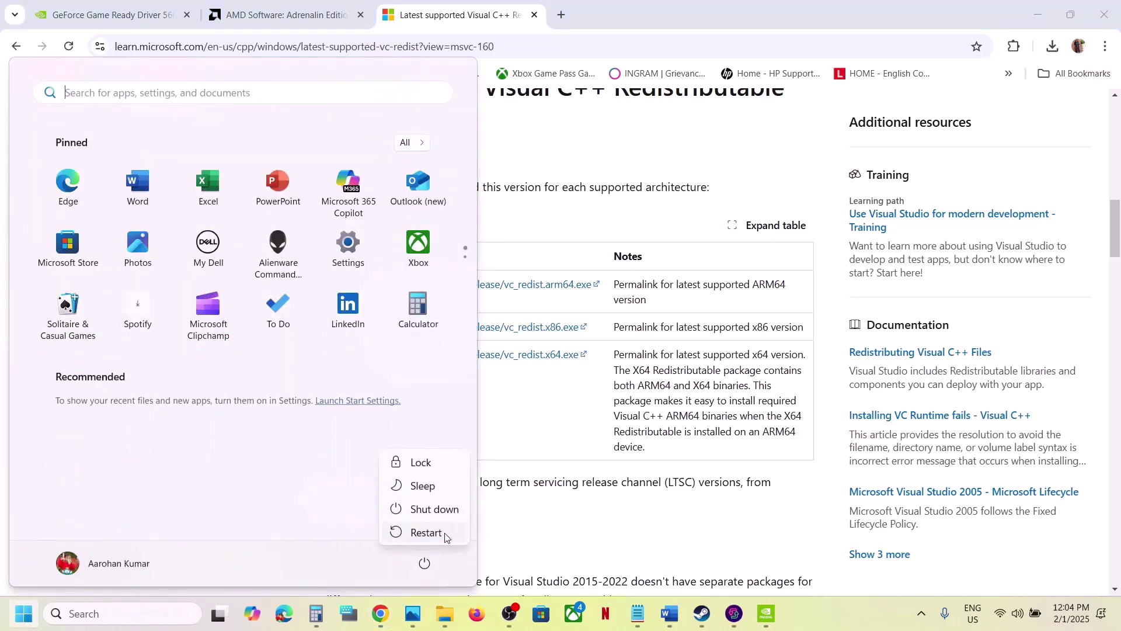
left_click(555, 525)
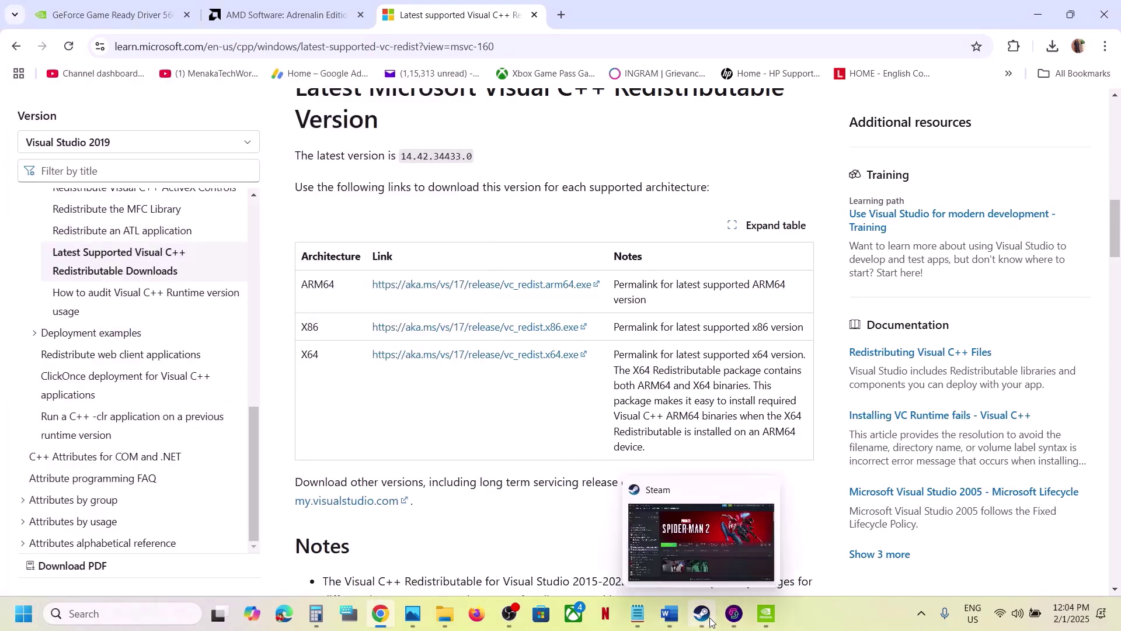
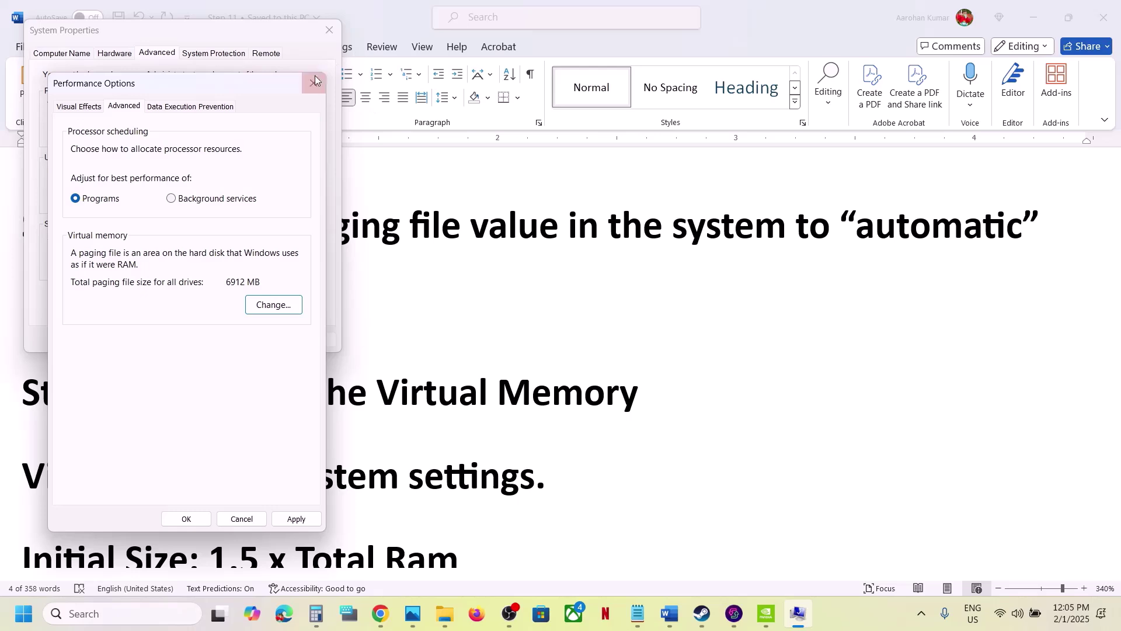
Close Performance Options and System Properties, then highlight the Step 23 text "Increase the Virtual Memory" in Word.
left_click(314, 83)
left_click(328, 30)
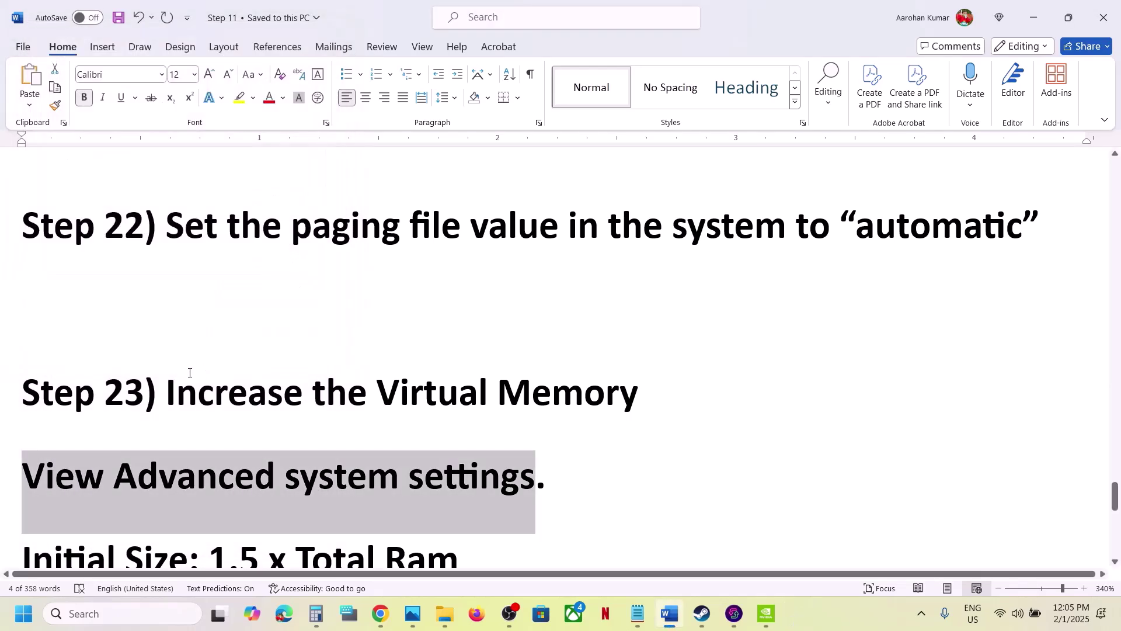
left_click_drag(167, 392, 643, 396)
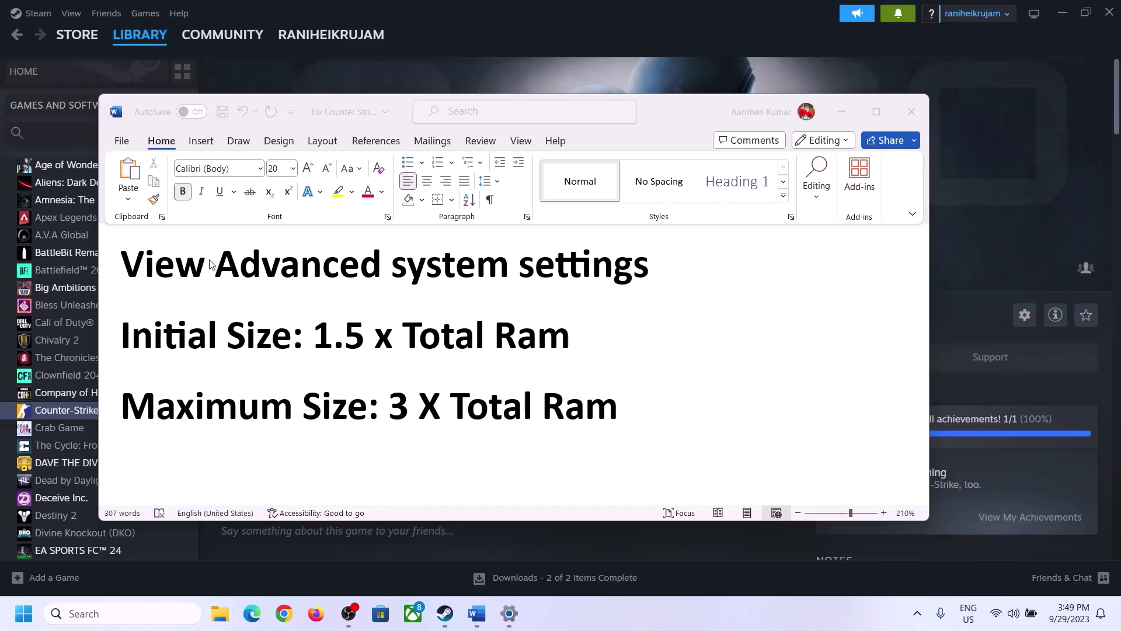
Copy "View Advanced system settings" from the Word document, search Windows for it and open the matching Control Panel result.
left_click(136, 269)
left_click_drag(133, 269, 622, 276)
key("ctrl+c")
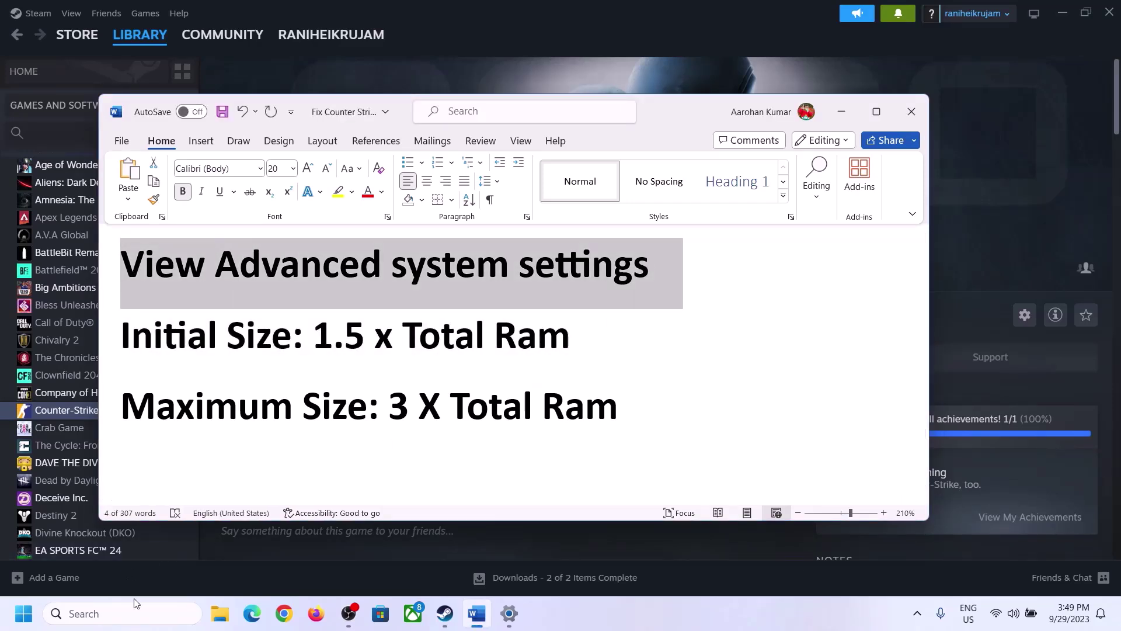
left_click(135, 613)
key("ctrl+v")
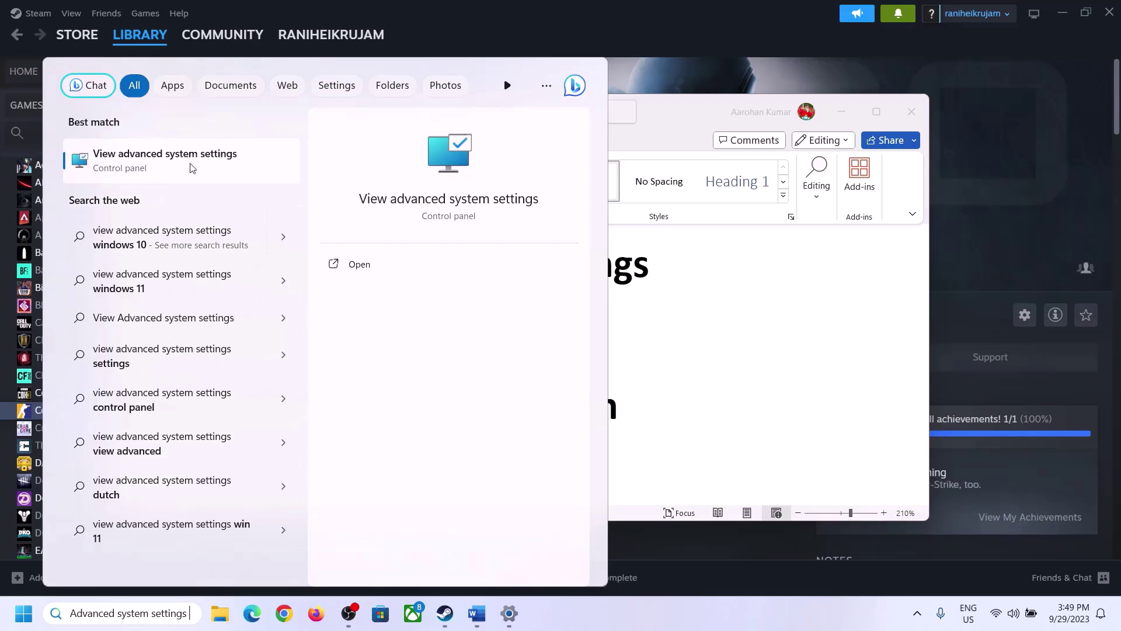
left_click(158, 169)
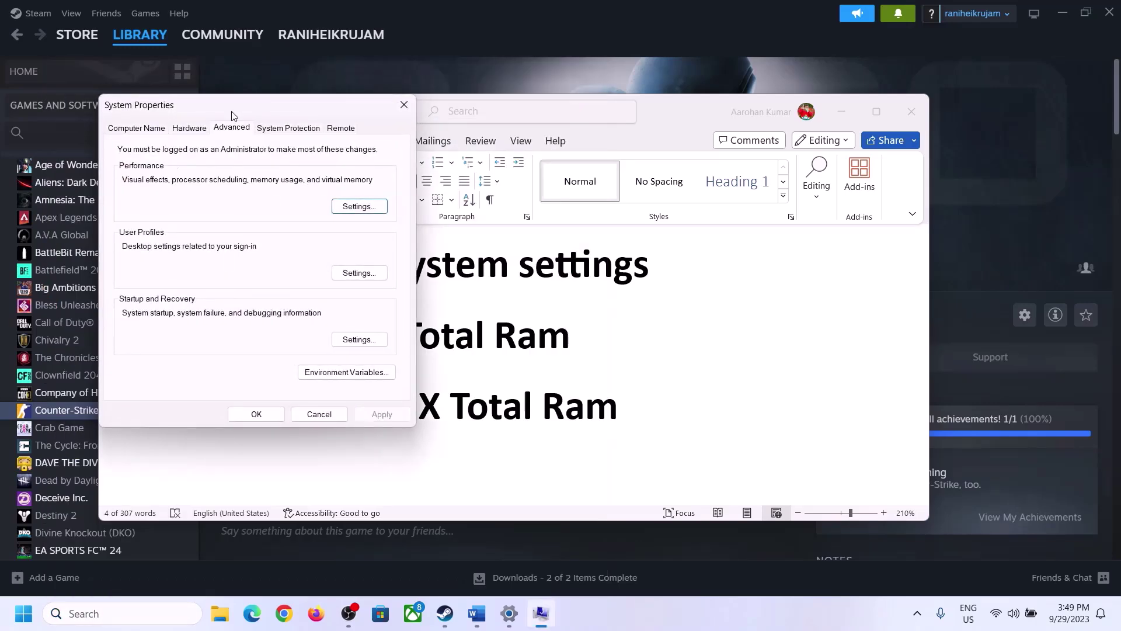
Reposition the System Properties window and open the Virtual Memory settings from the advanced performance options.
left_click_drag(233, 113, 504, 200)
left_click(622, 296)
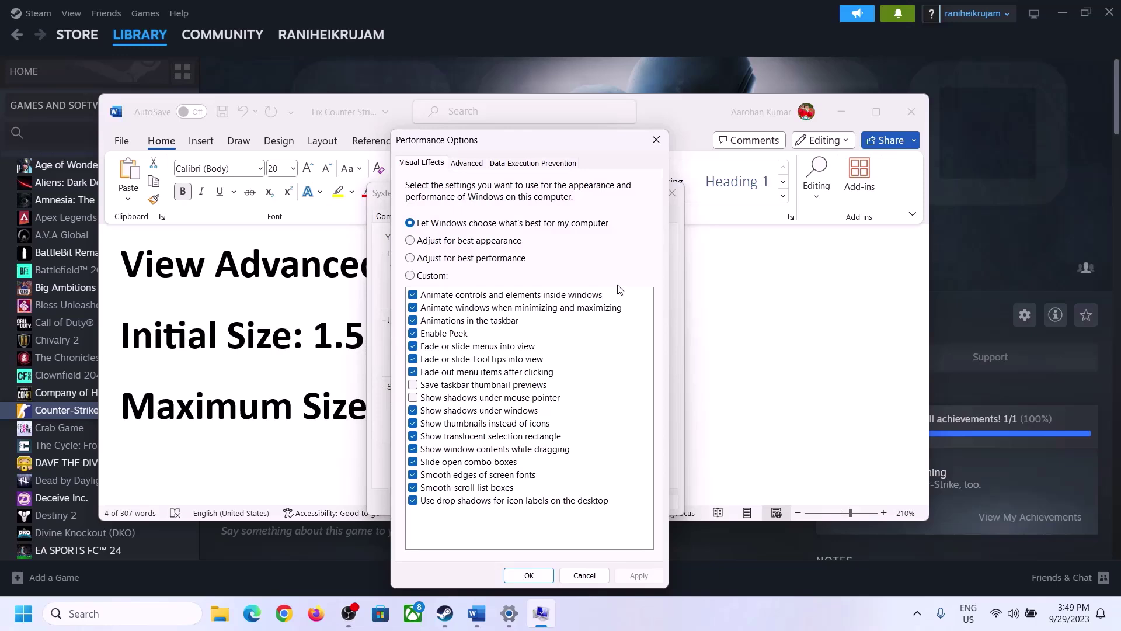
left_click(473, 165)
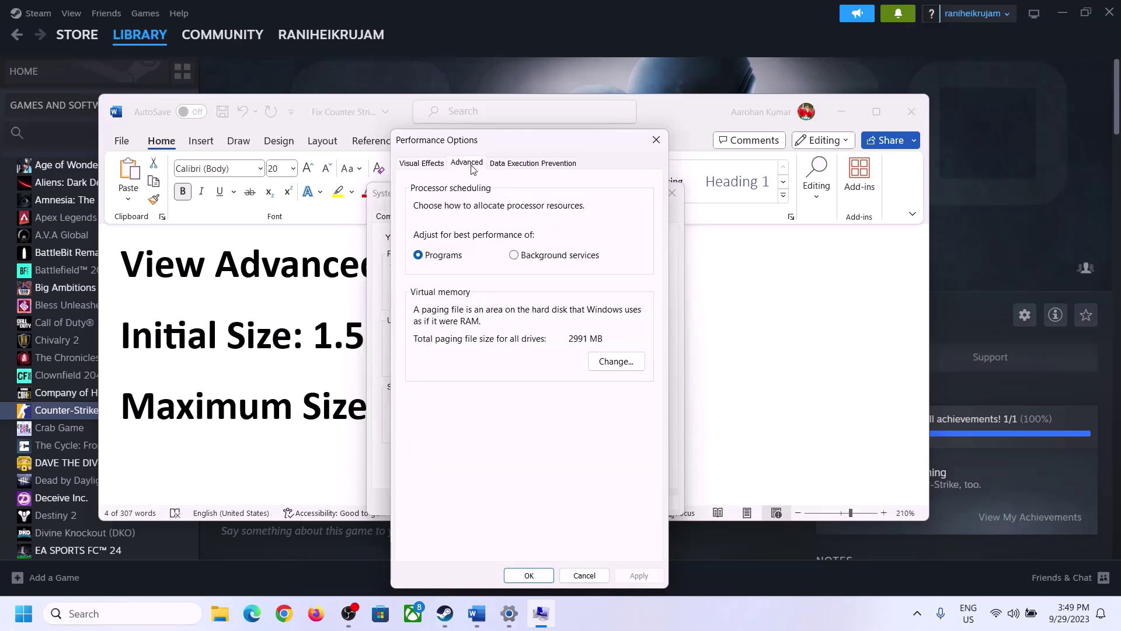
left_click(621, 362)
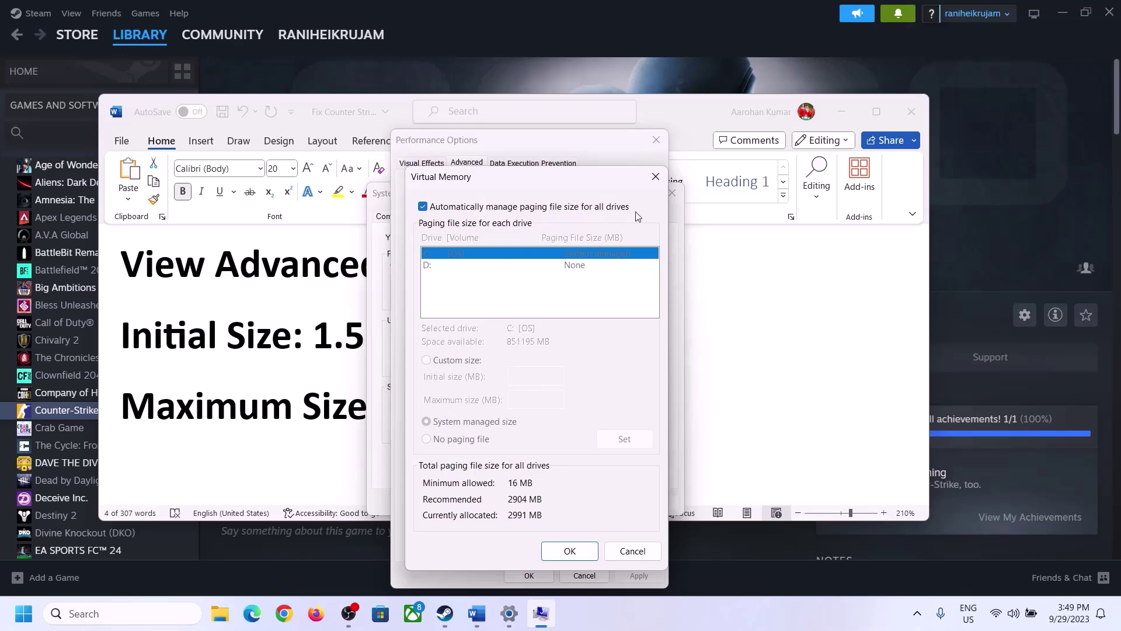
Turn off automatic paging file management for all drives and choose a custom size for drive C.
left_click(423, 207)
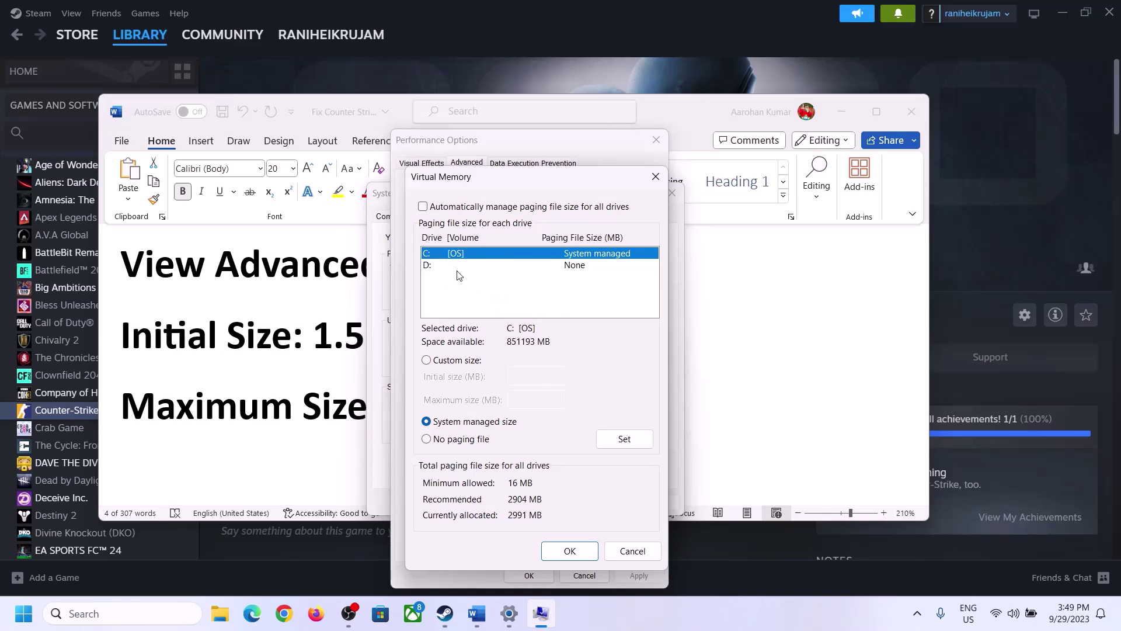
left_click(427, 361)
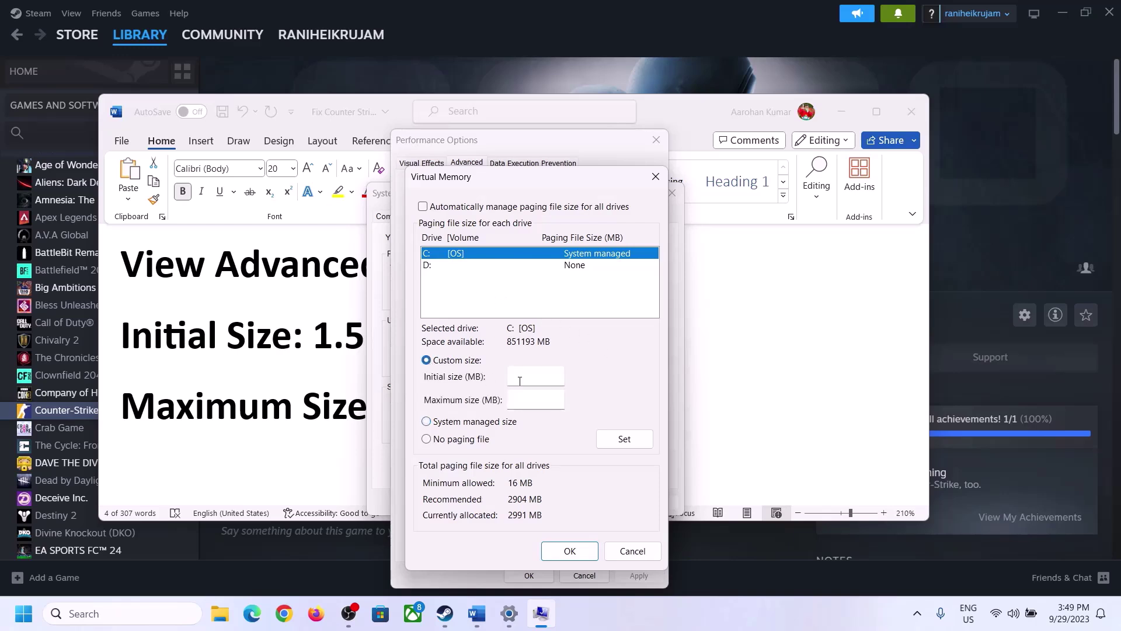
left_click(540, 376)
Highlight the initial size formula "1.5 x Total Ram" in Word, check the installed RAM in the System About settings, and return to Virtual Memory.
left_click(326, 344)
left_click_drag(326, 344, 522, 348)
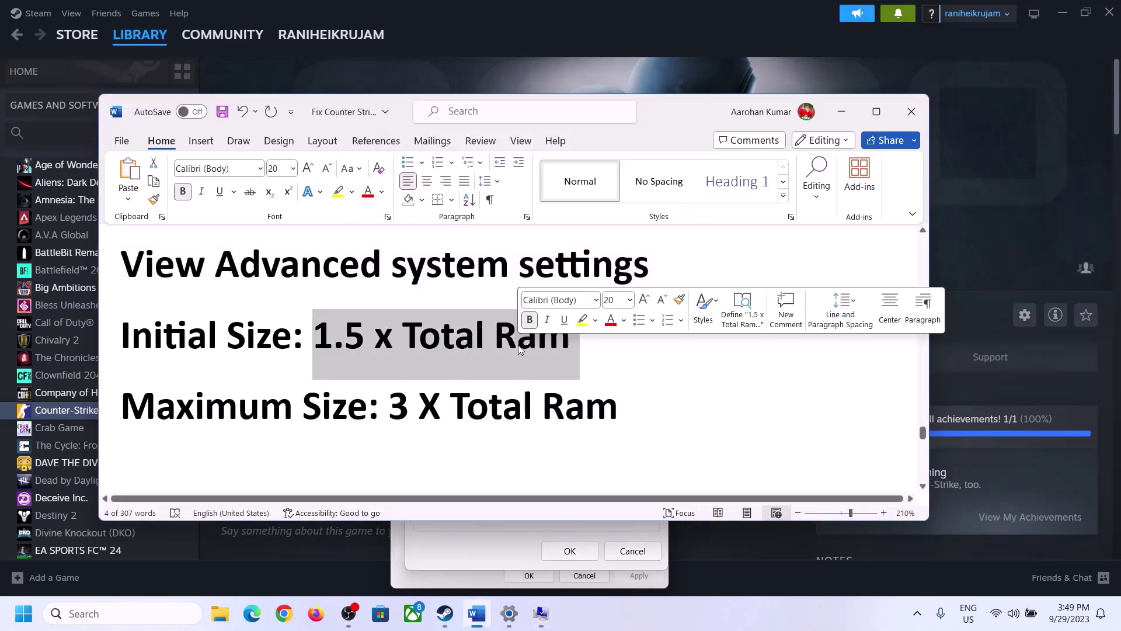
left_click(510, 616)
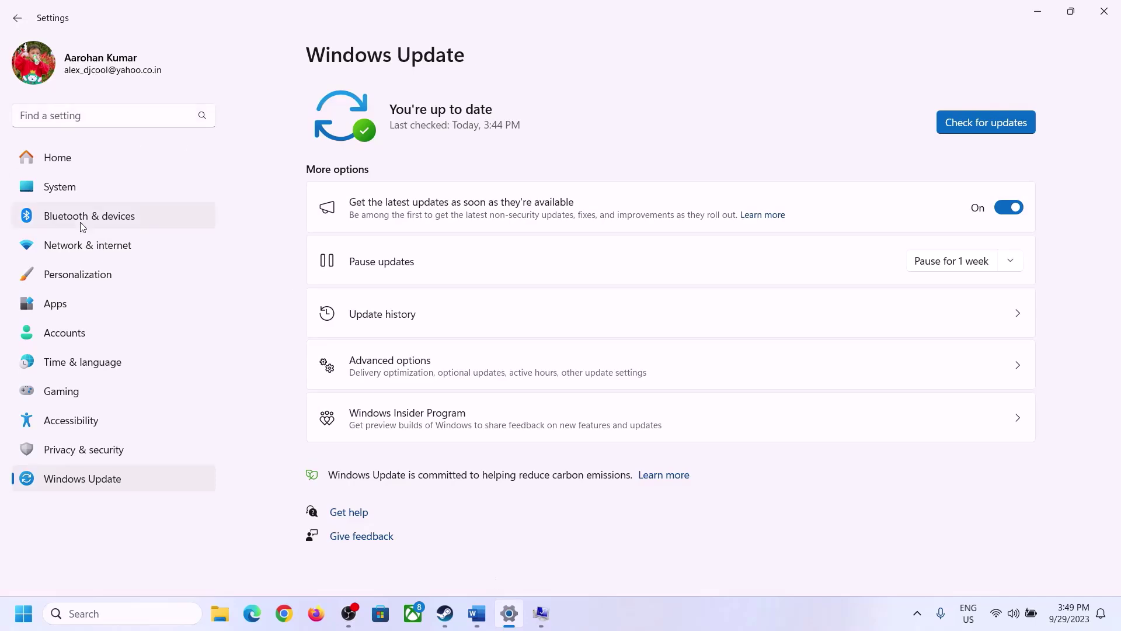
left_click(51, 195)
scroll(388, 500, "down", 8)
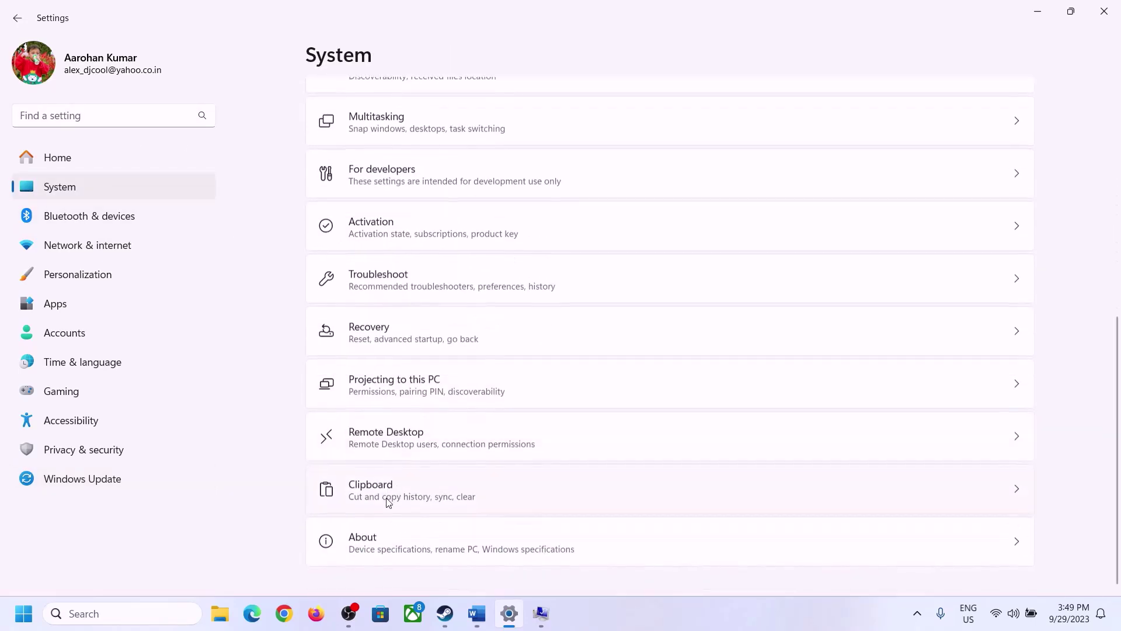
left_click(369, 554)
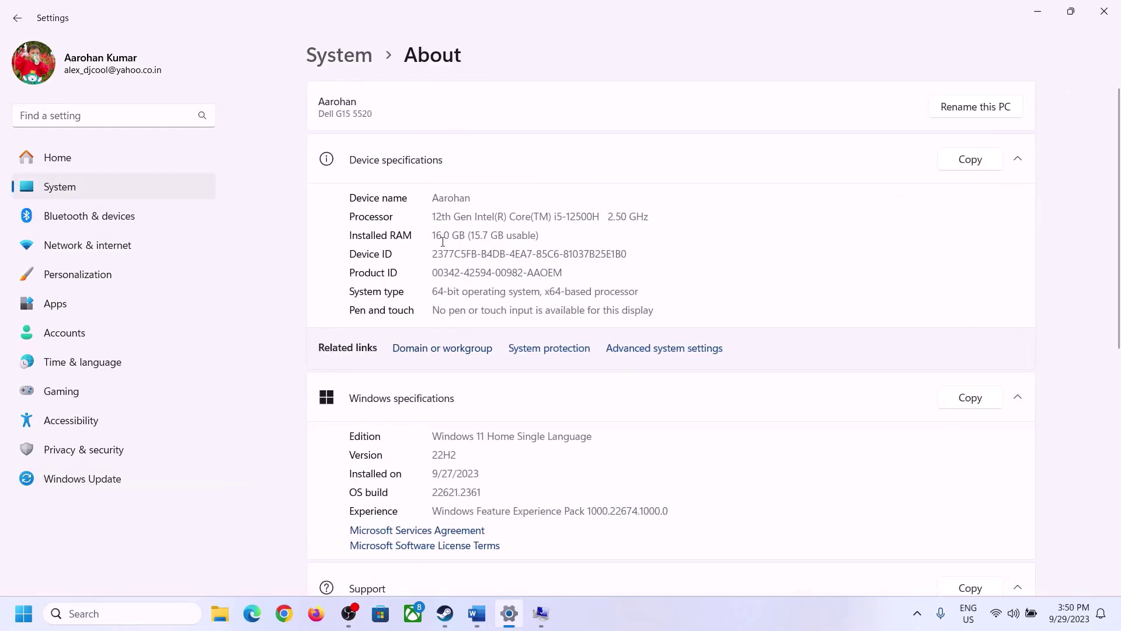
left_click_drag(446, 234, 436, 234)
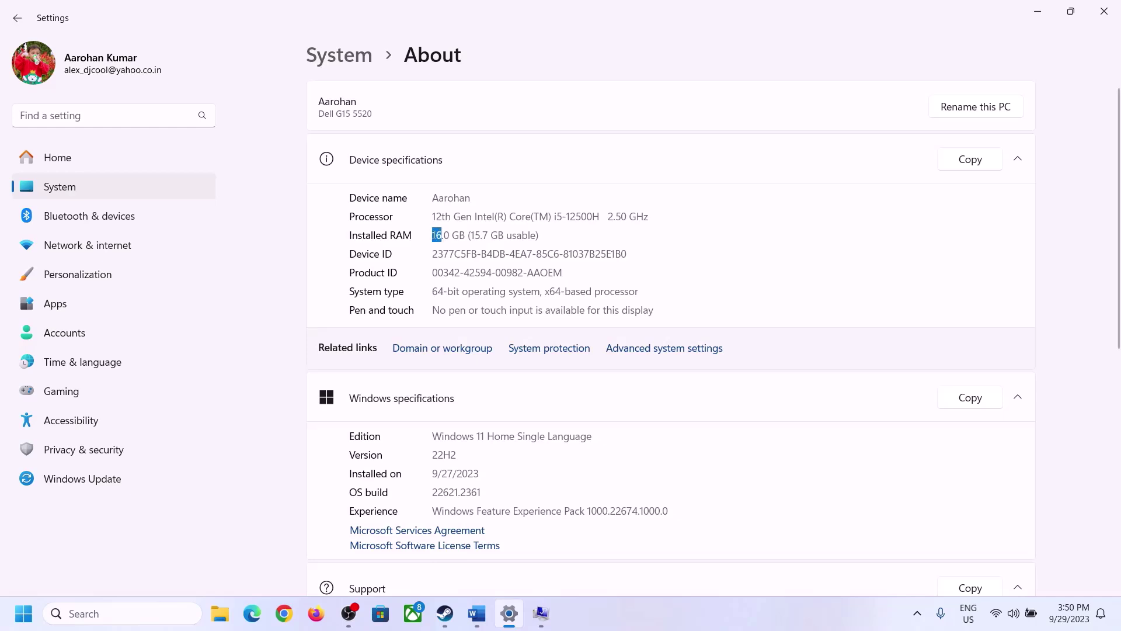
left_click(441, 234)
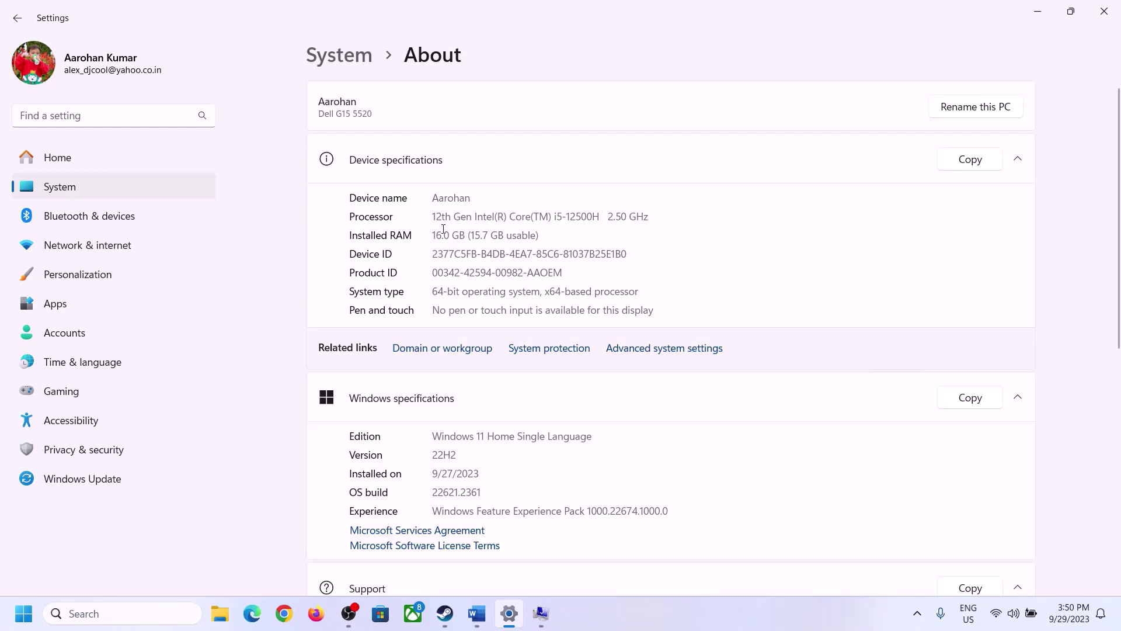
left_click_drag(443, 230, 427, 229)
left_click(541, 614)
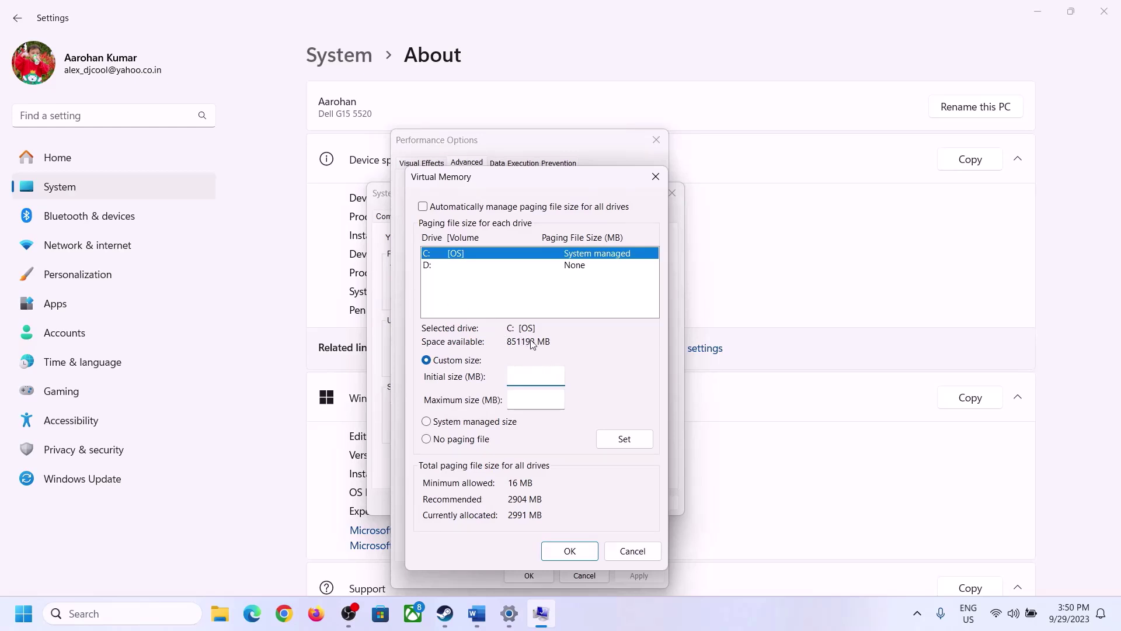
Launch Calculator with the Run command calc, place it beside the Virtual Memory dialog, and consult the paging file size formulas in Word.
mouse_move(508, 613)
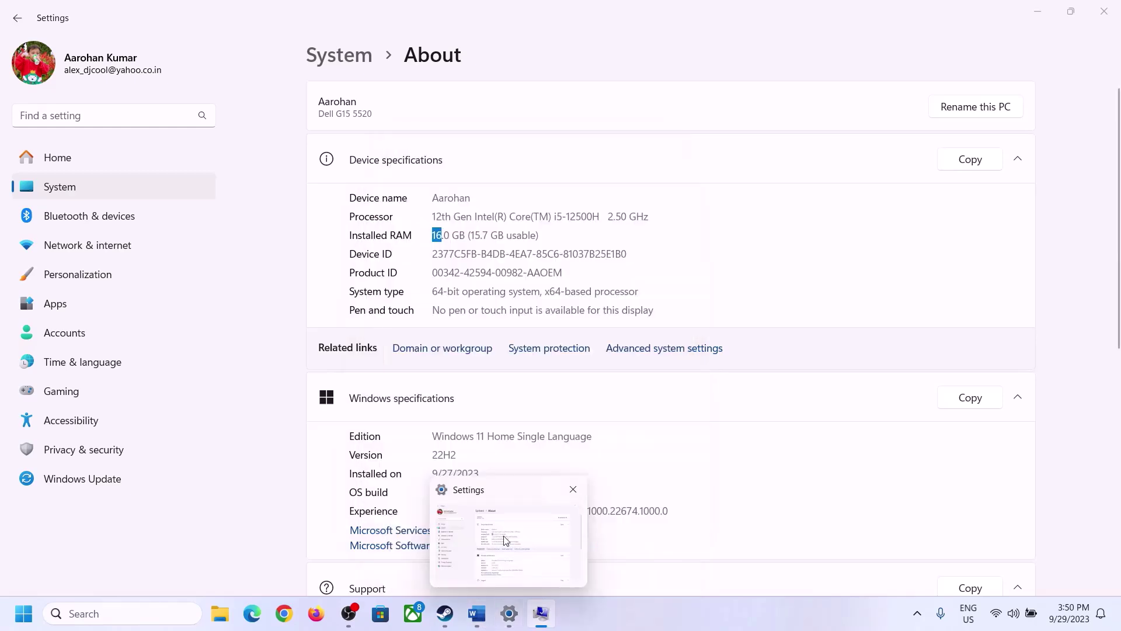
key("super+r")
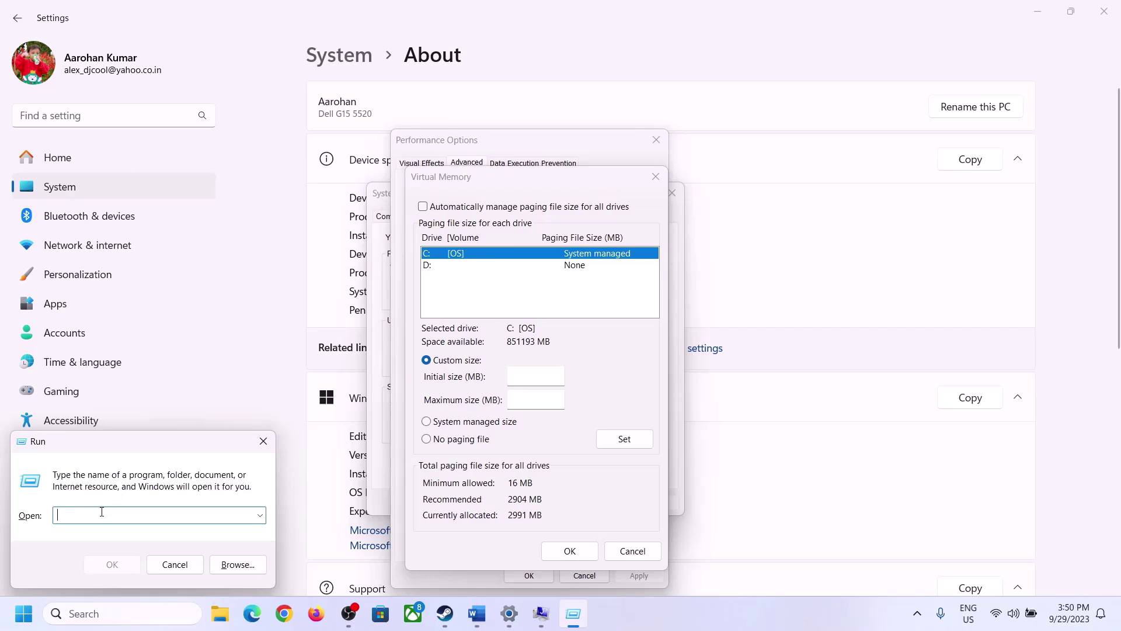
type("calc")
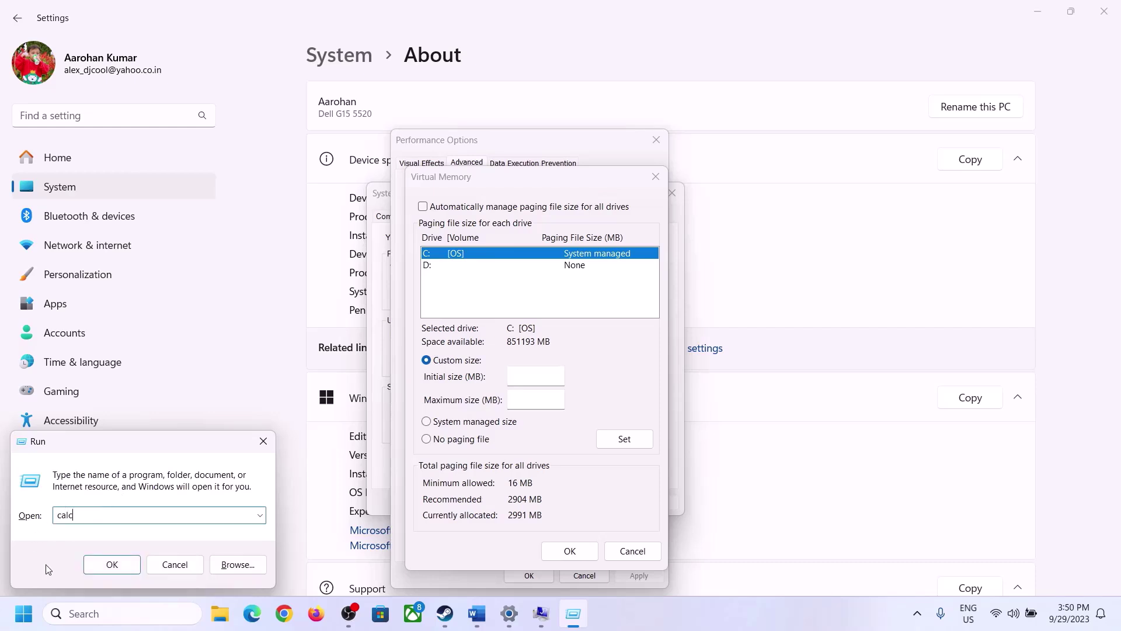
left_click(111, 563)
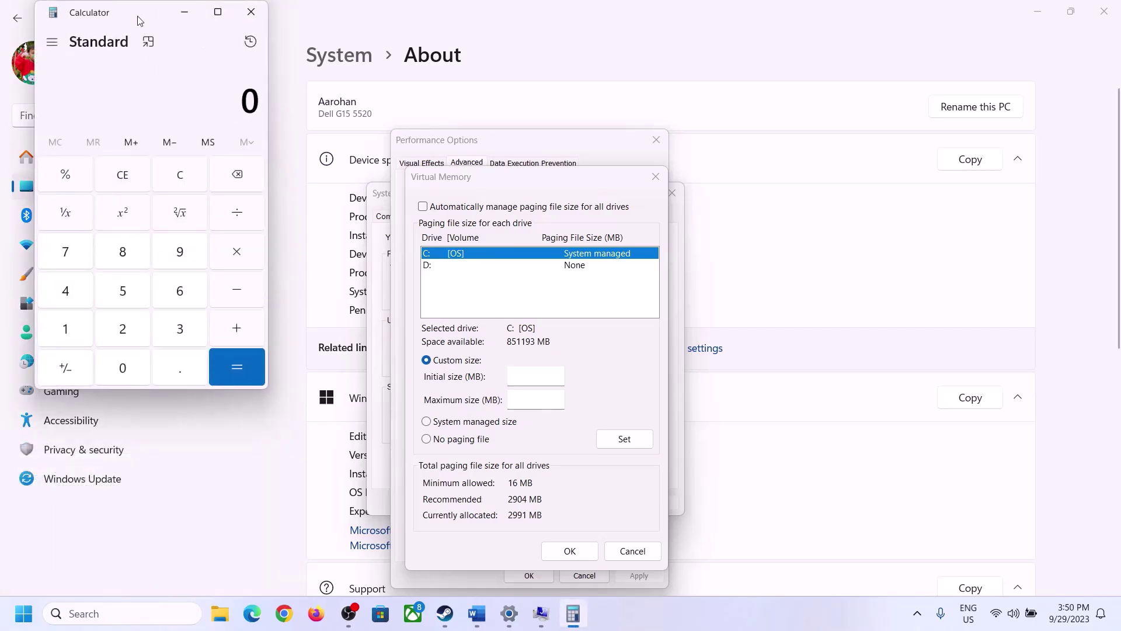
left_click_drag(140, 21, 819, 192)
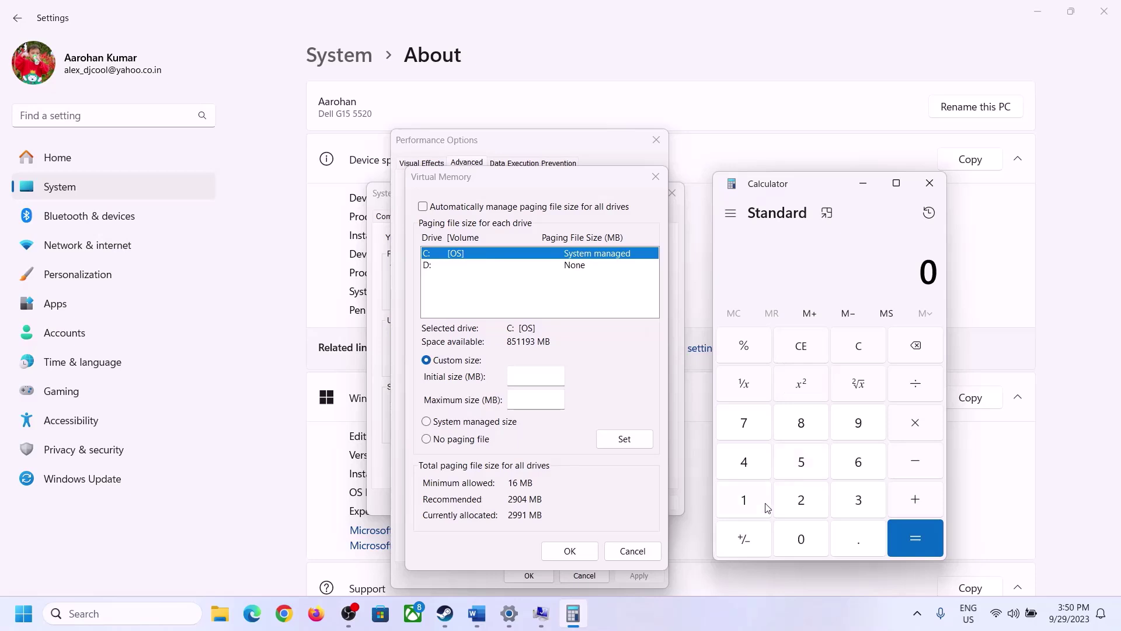
left_click(477, 613)
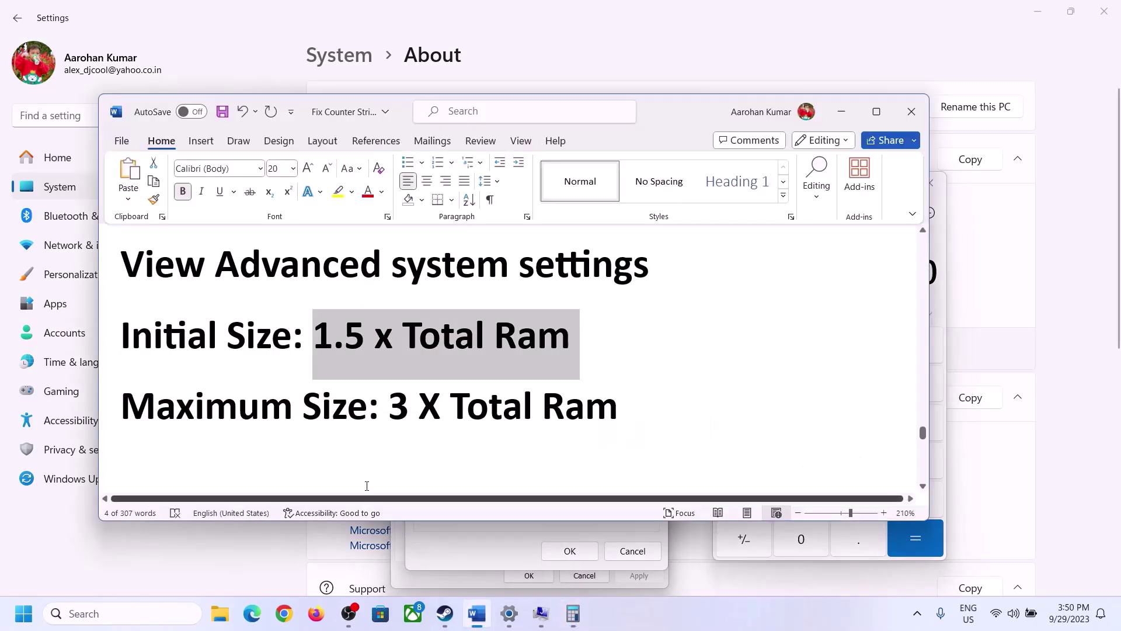
left_click(576, 618)
left_click(744, 499)
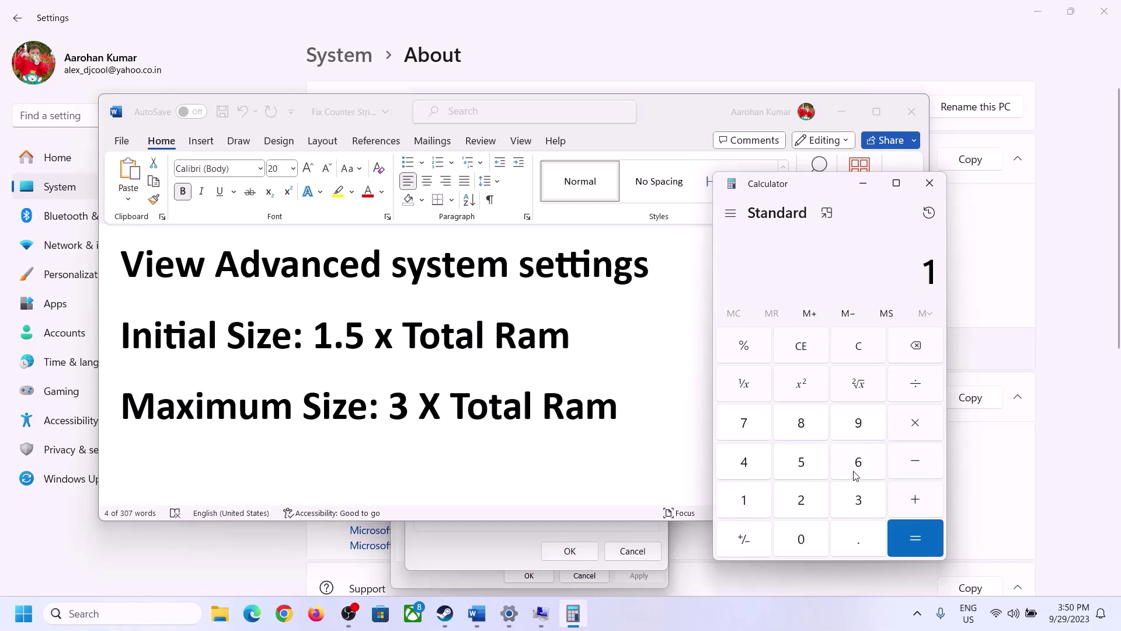
left_click(854, 471)
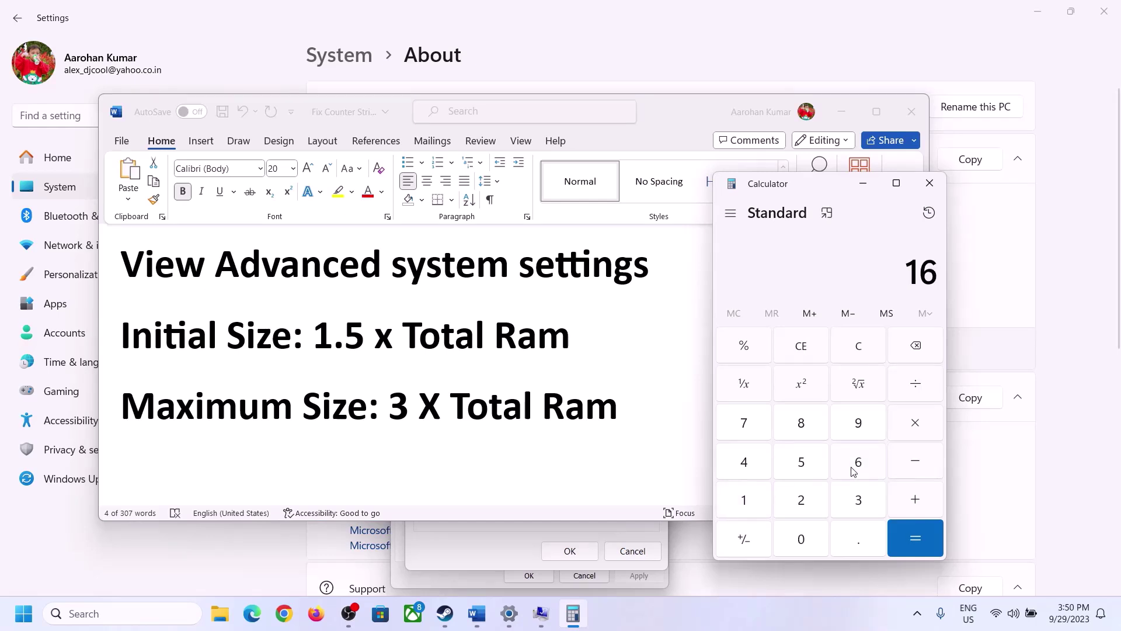
left_click(860, 355)
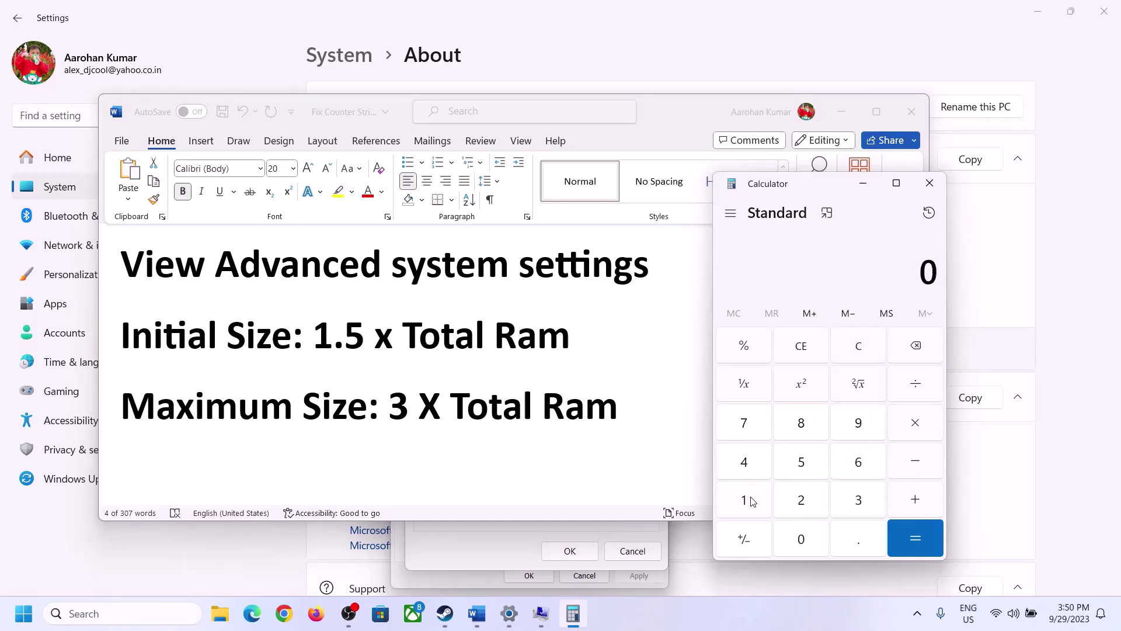
Convert the installed RAM from gigabytes to megabytes in Calculator by computing 16 × 1024.
left_click(750, 500)
left_click(857, 463)
left_click(912, 433)
left_click(743, 505)
left_click(805, 537)
left_click(783, 493)
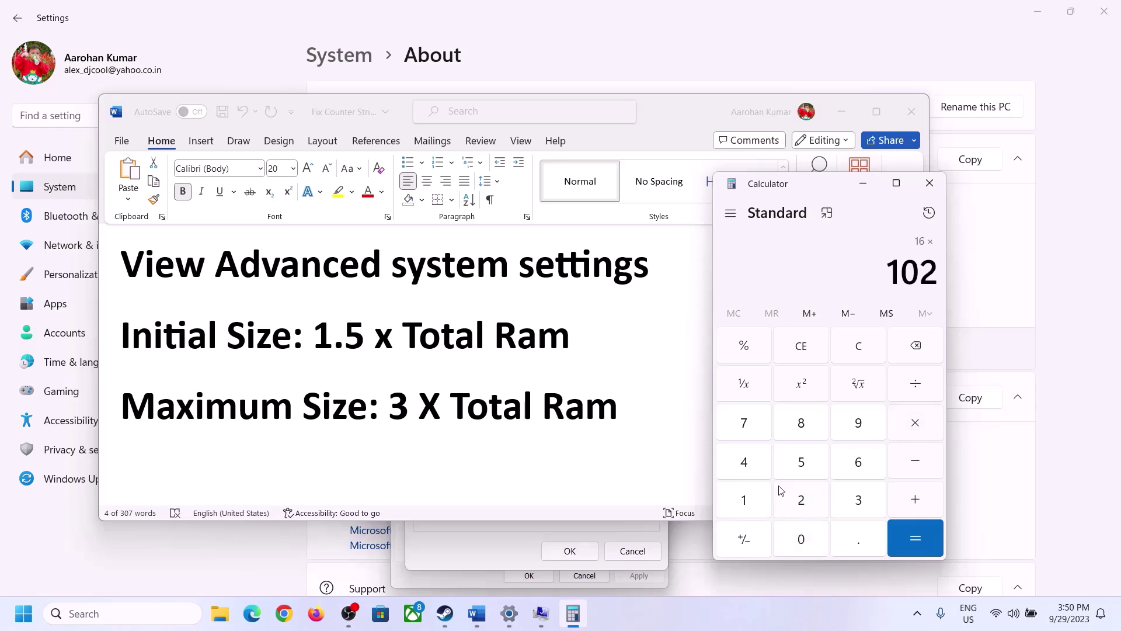
left_click(753, 472)
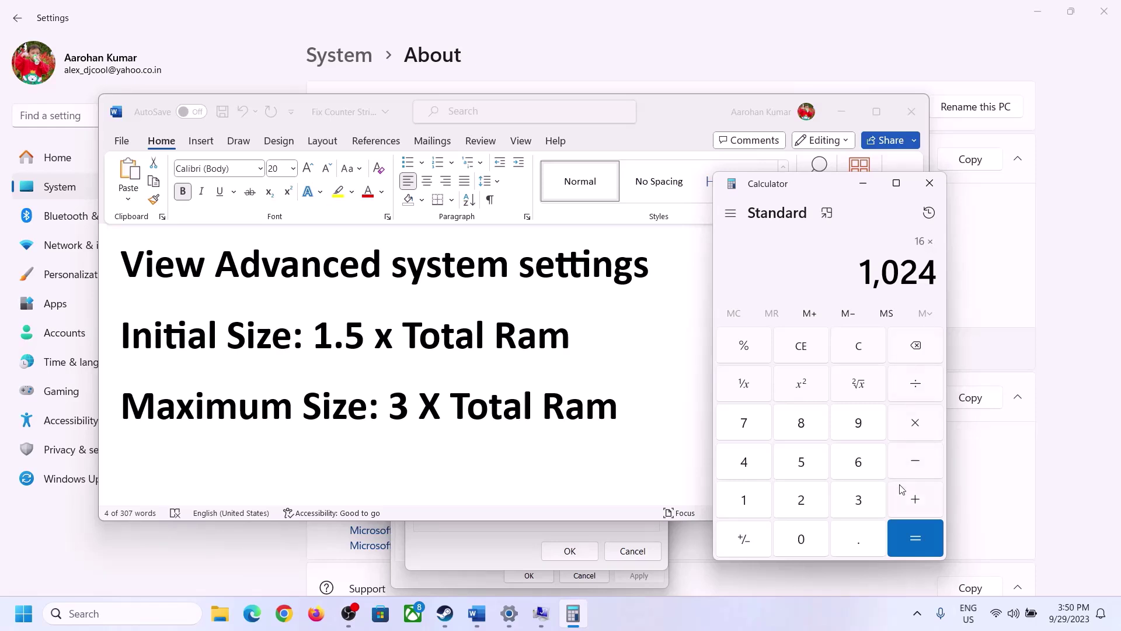
left_click(914, 539)
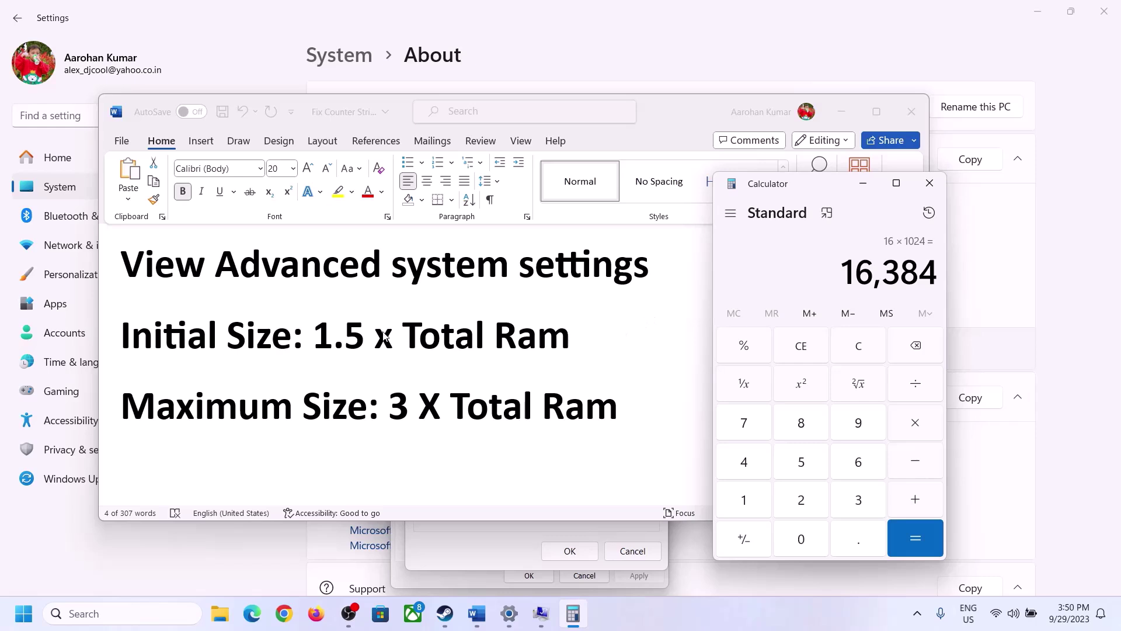
Multiply the RAM size in megabytes by 1.5 in Calculator to get the initial paging file size.
left_click(915, 424)
left_click(748, 501)
left_click(855, 541)
left_click(801, 461)
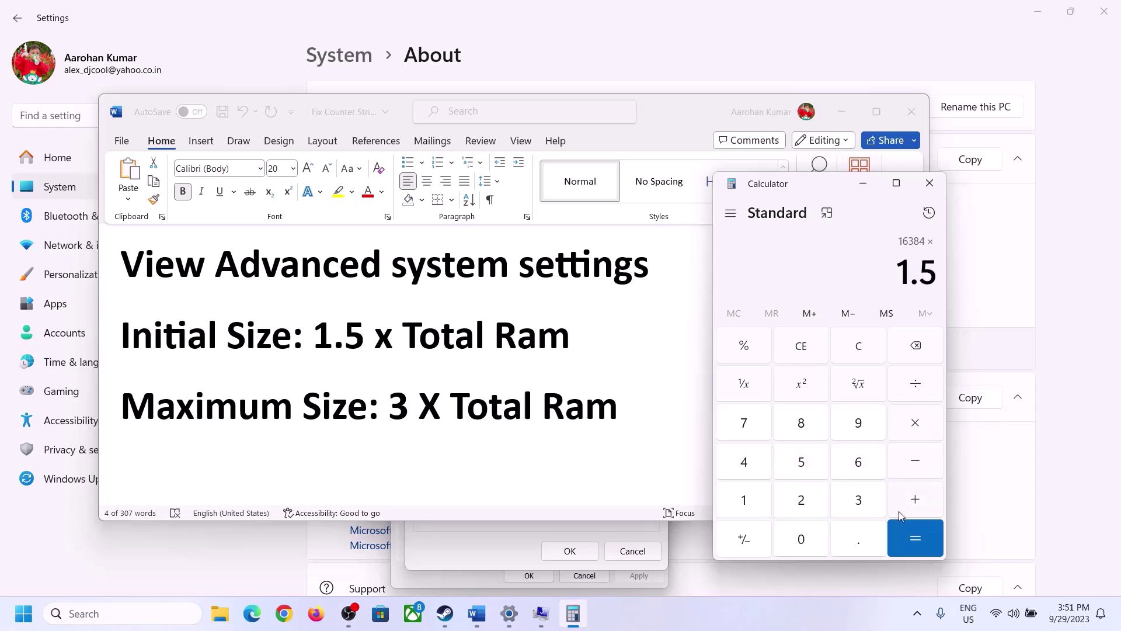
left_click(911, 534)
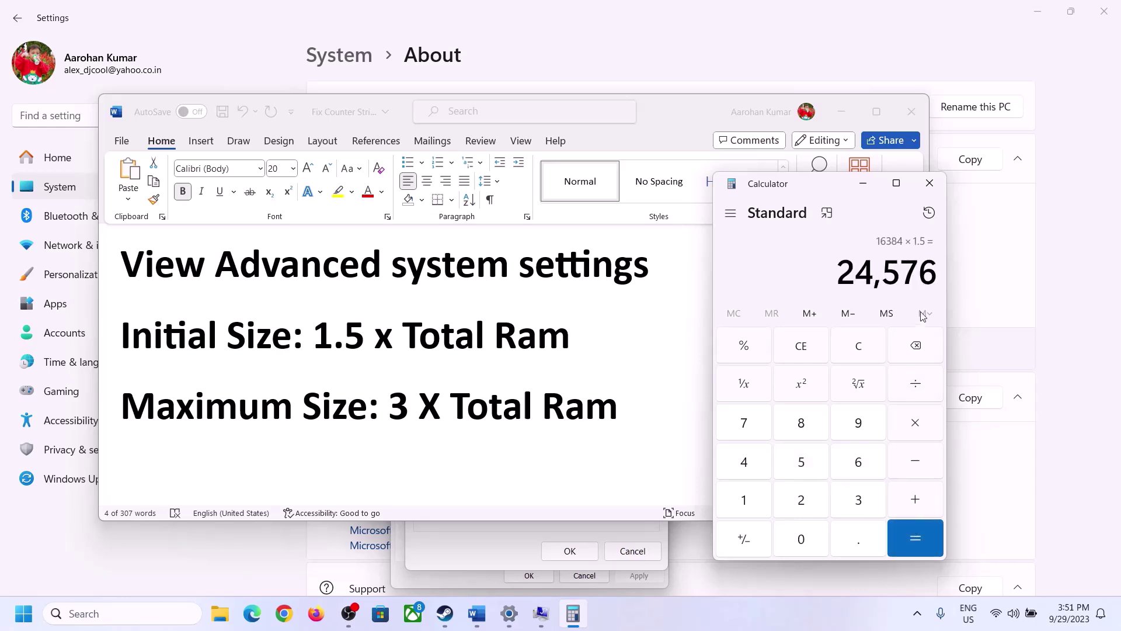
Set the custom initial paging file size for drive C to 24576 MB in the Virtual Memory dialog.
left_click(502, 538)
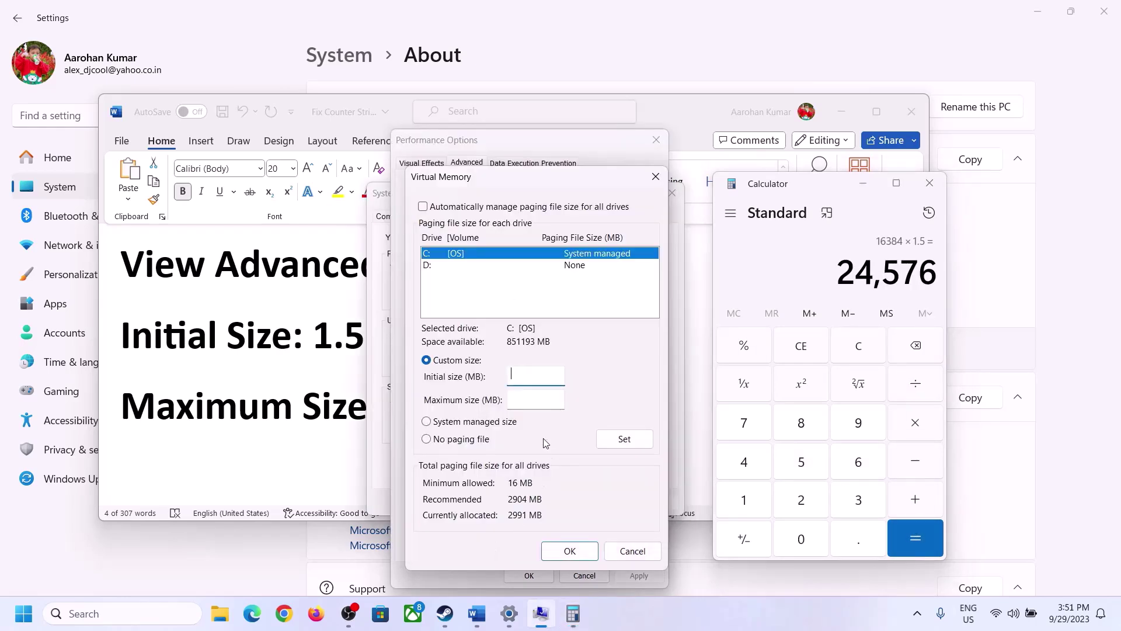
type("24576")
left_click(562, 399)
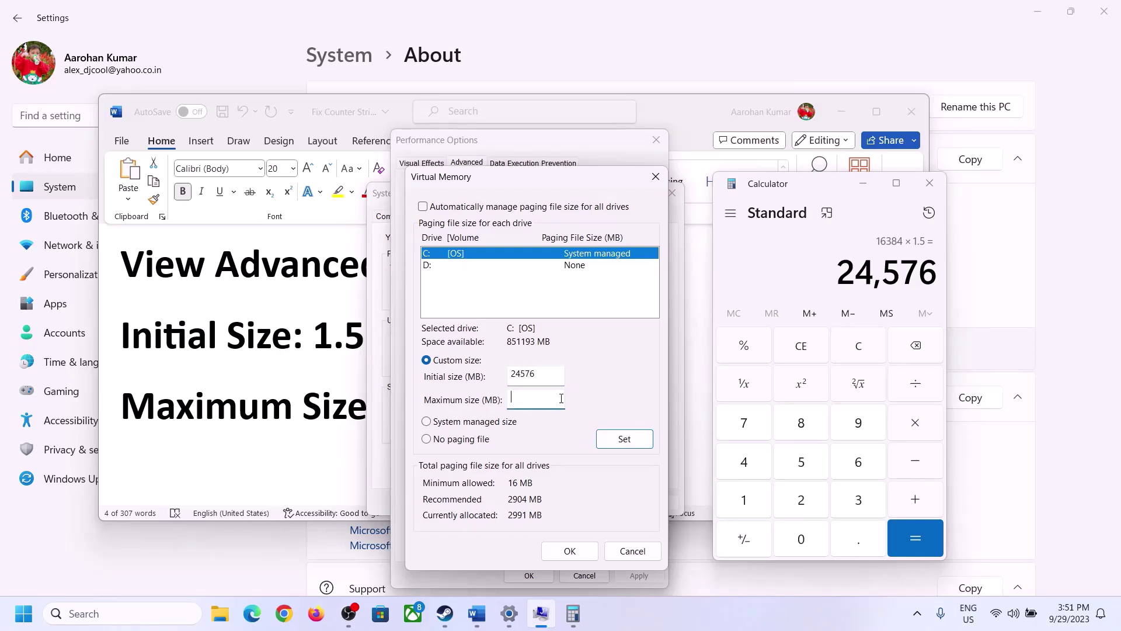
Review the maximum size formula in the Word document and clear the previous result in Calculator.
left_click(321, 412)
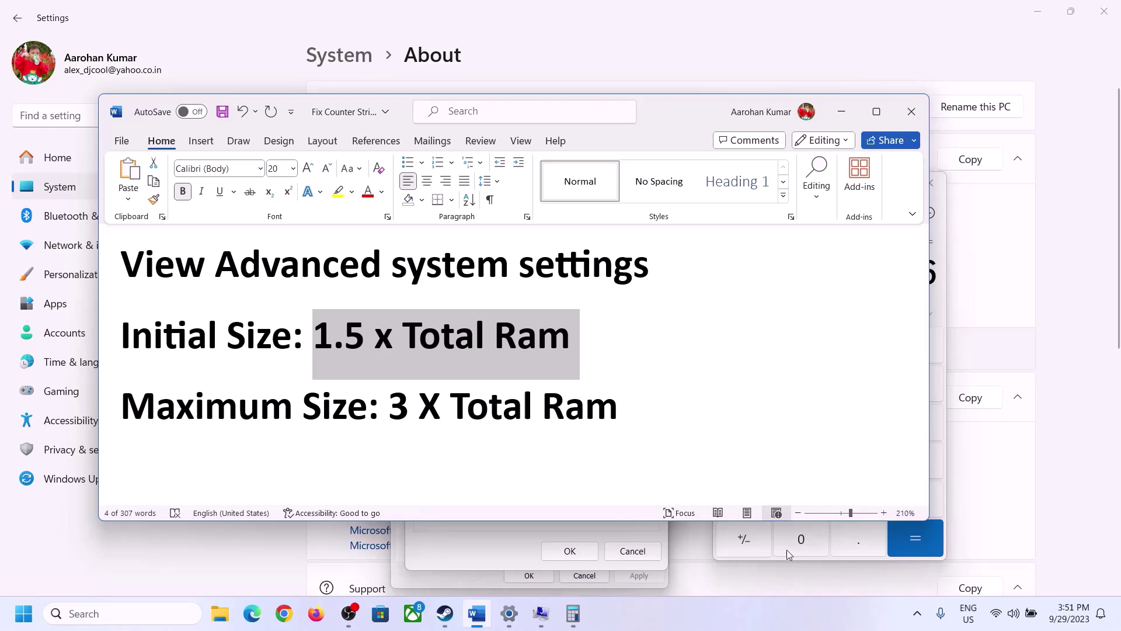
left_click(941, 303)
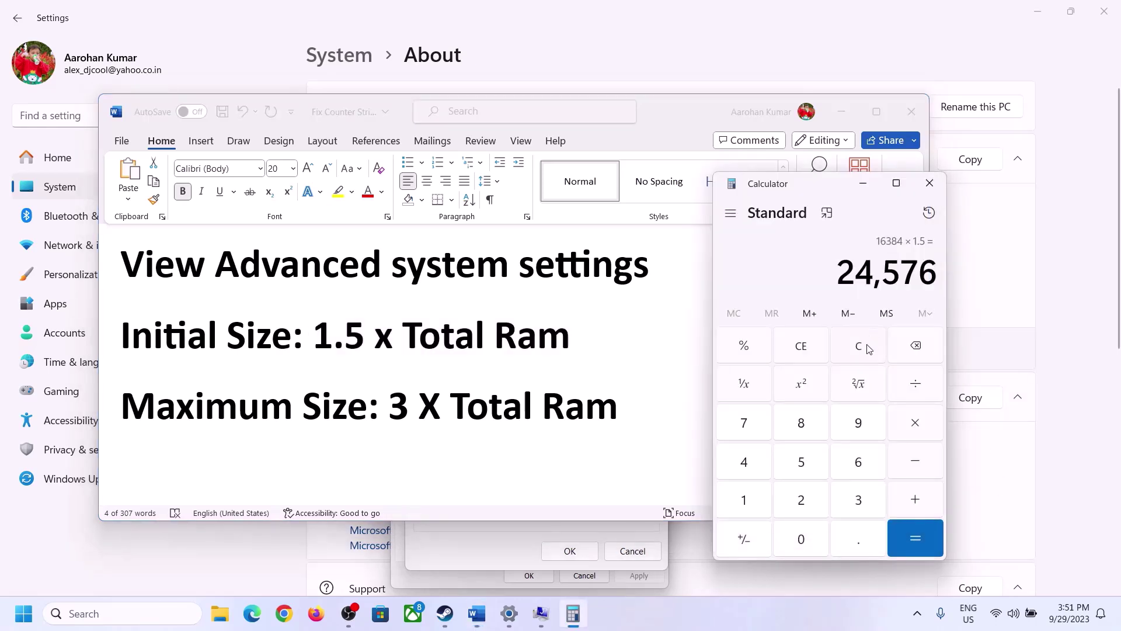
left_click(859, 346)
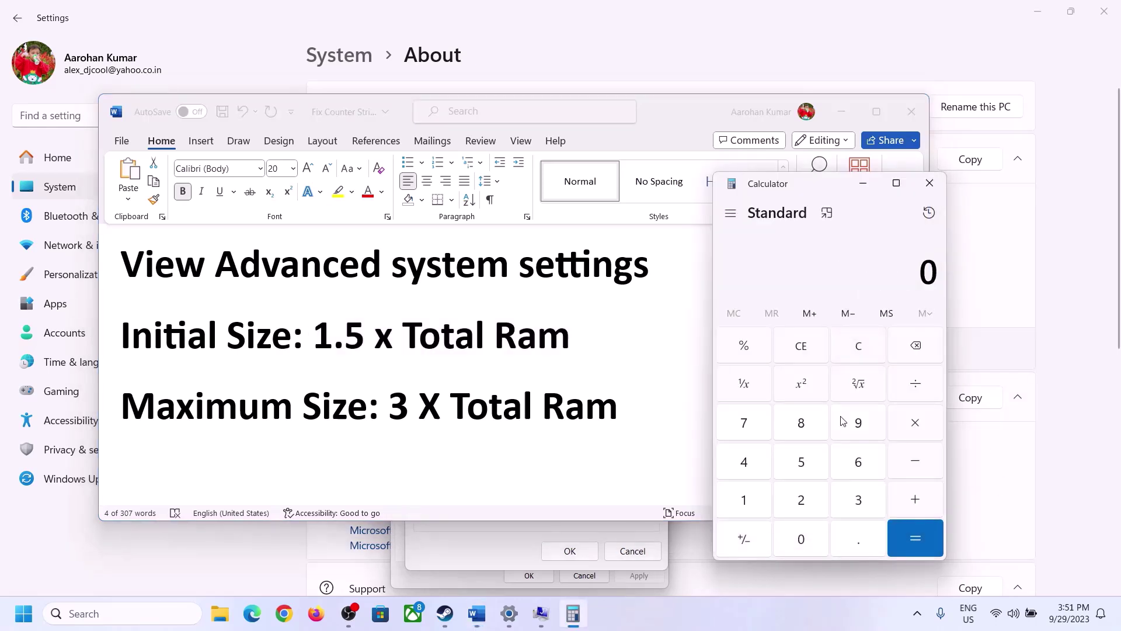
Recheck the installed RAM on the System About page and compute 16 × 1024 in Calculator again.
left_click(509, 613)
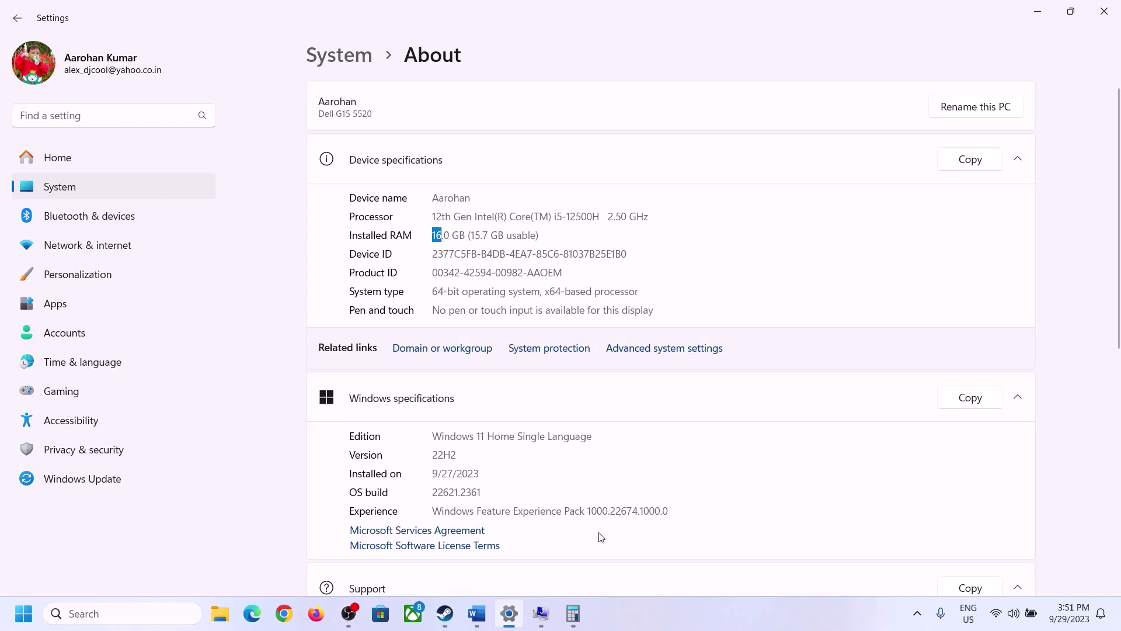
left_click(573, 613)
left_click(757, 496)
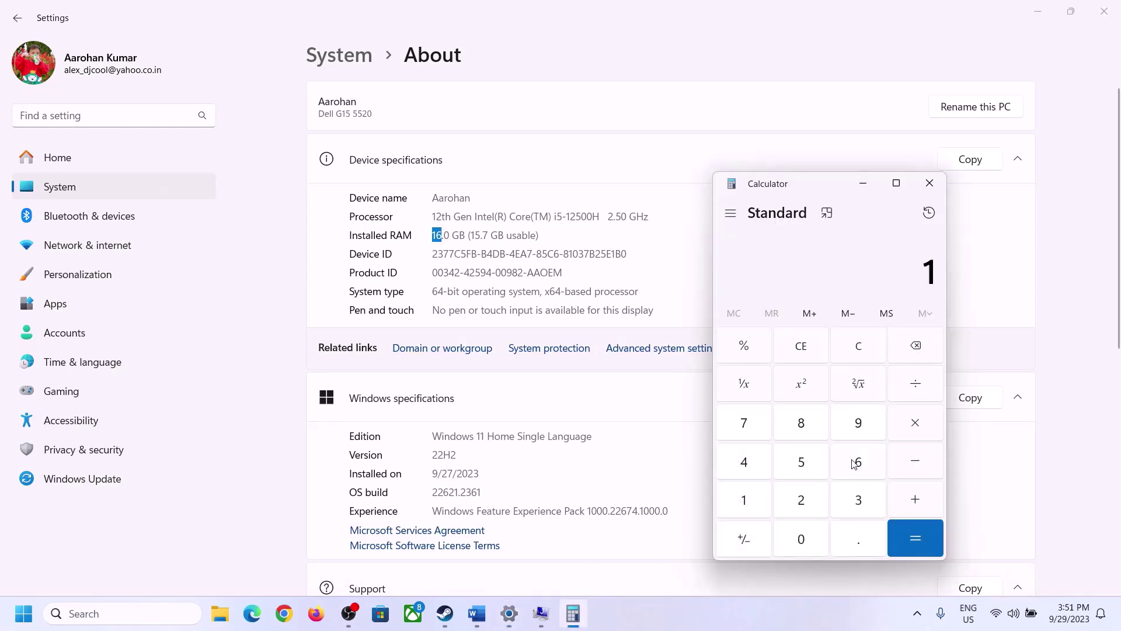
left_click(854, 463)
left_click(909, 424)
left_click(750, 494)
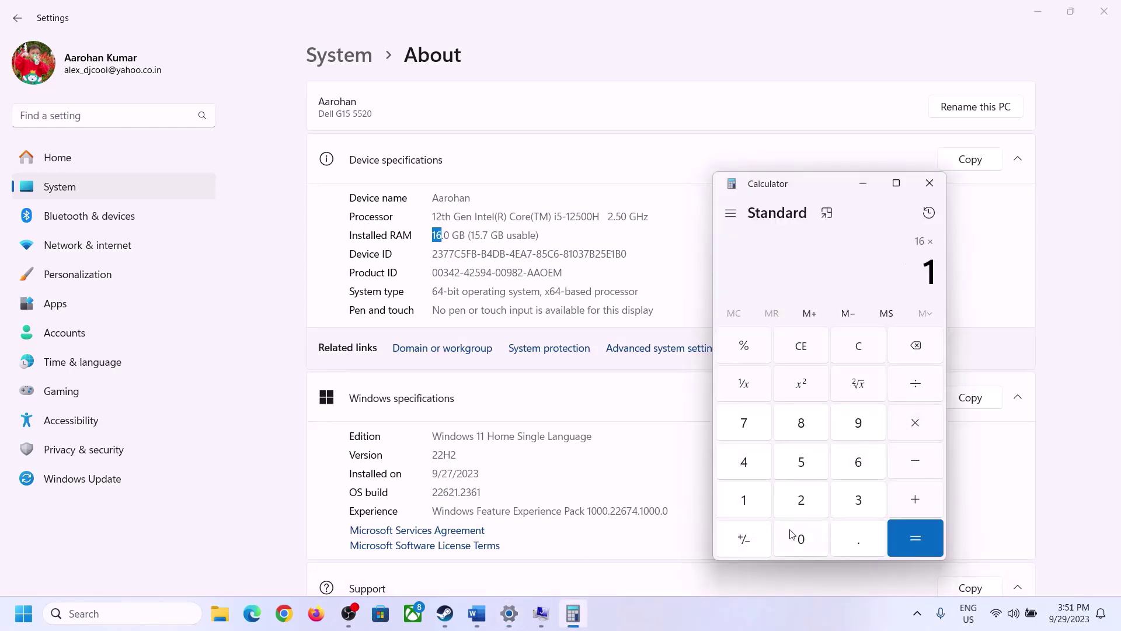
left_click(794, 535)
left_click(801, 498)
left_click(745, 461)
left_click(902, 540)
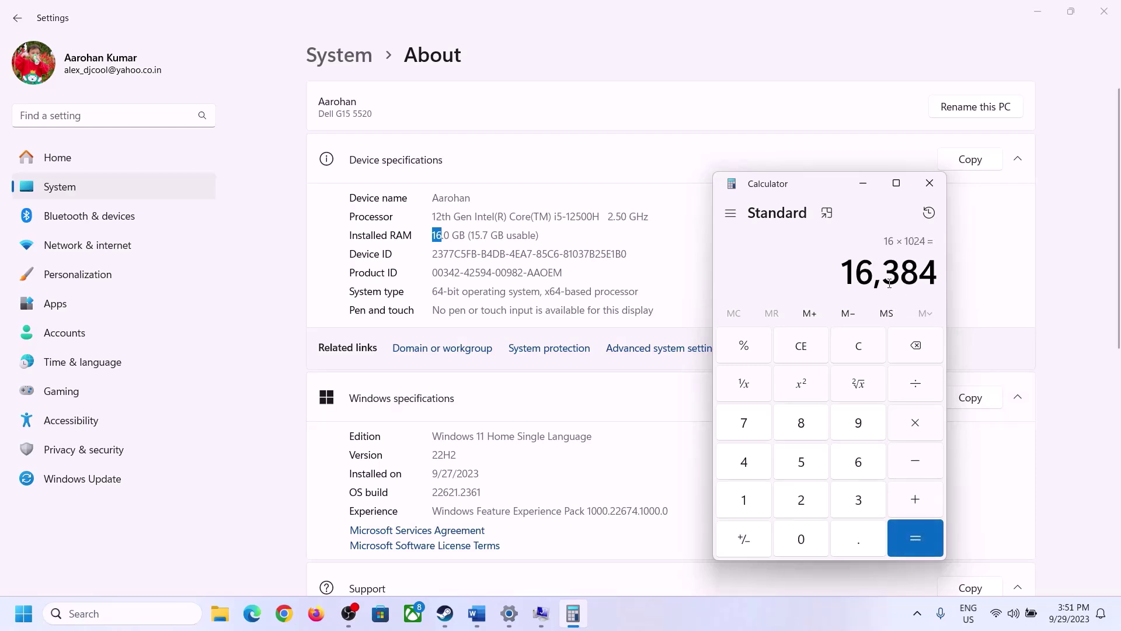
Consult the maximum size formula in Word and multiply the RAM size in megabytes by 3 in Calculator.
left_click(477, 613)
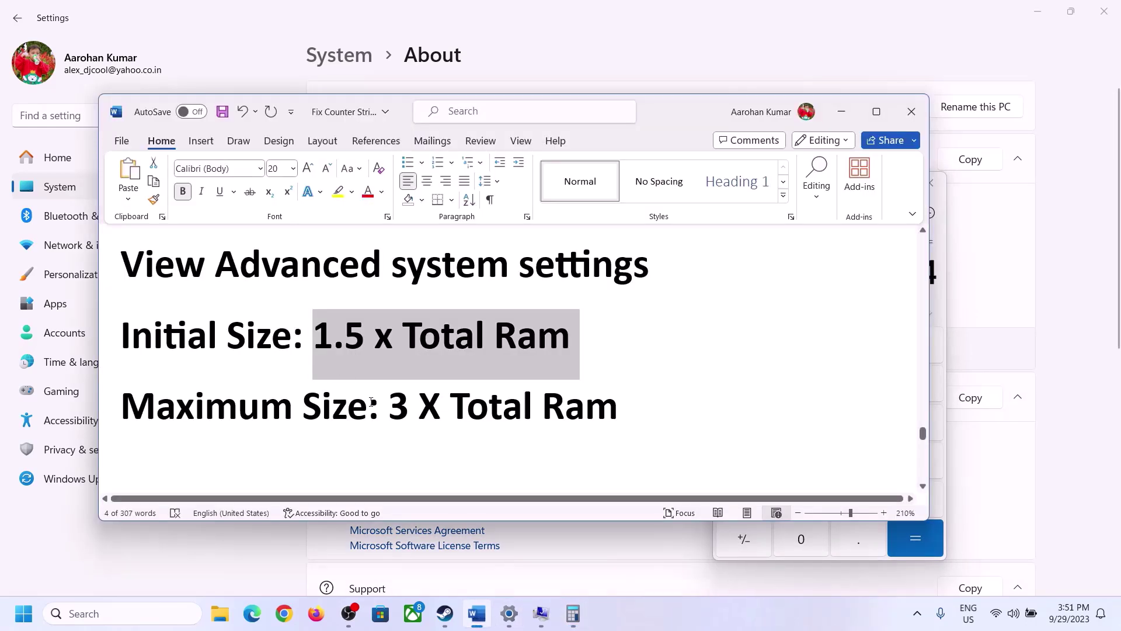
left_click(766, 543)
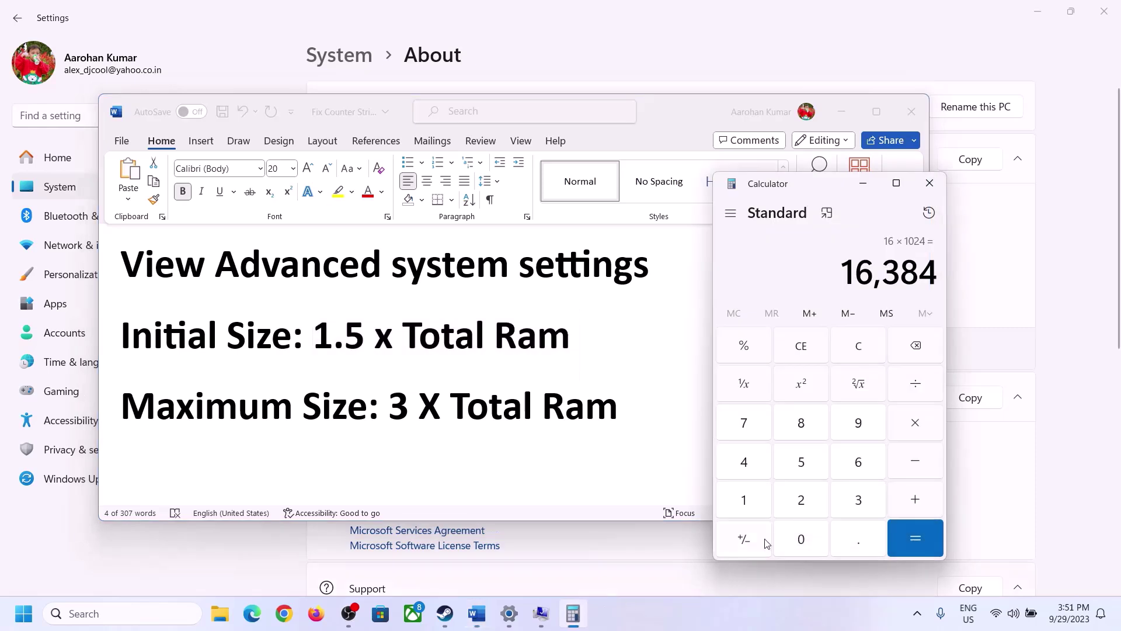
left_click(915, 423)
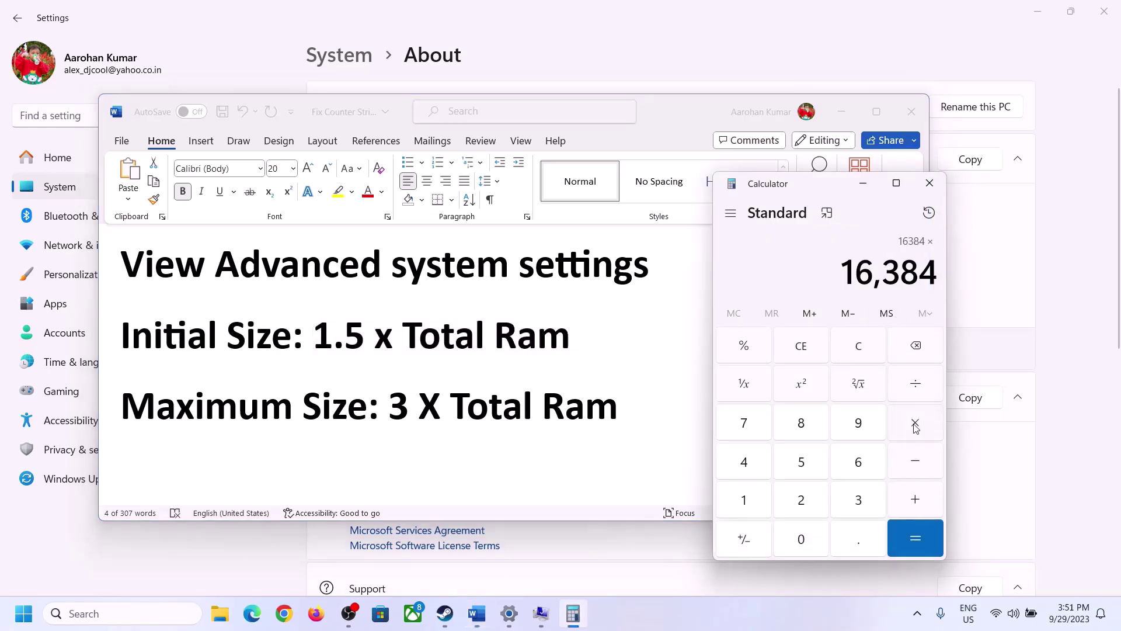
left_click(843, 503)
left_click(918, 523)
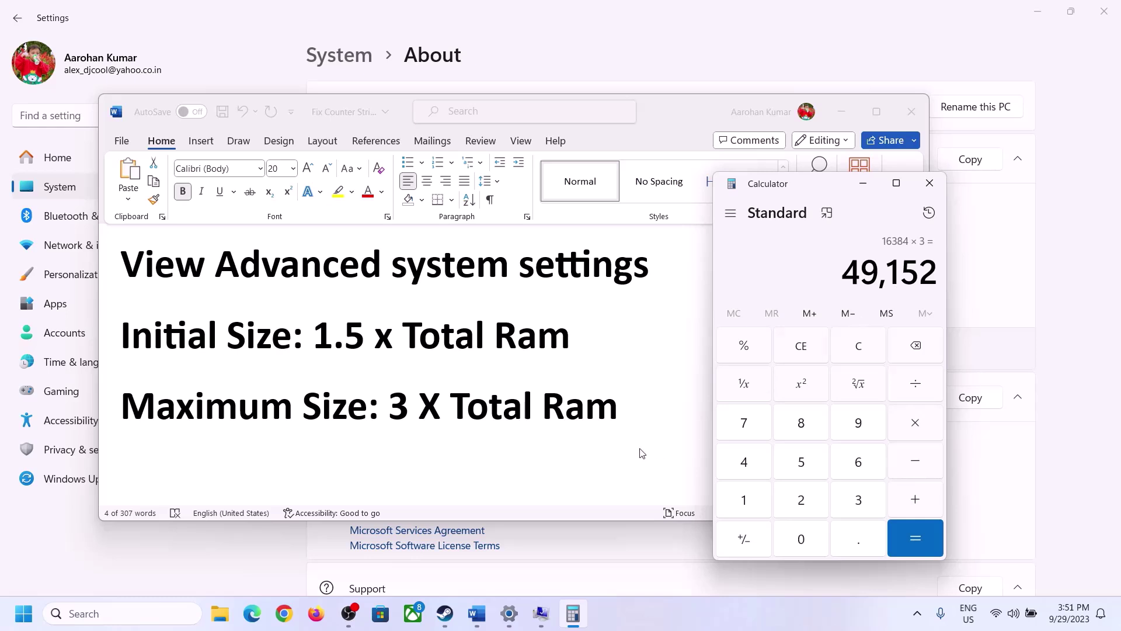
Set the maximum paging file size for drive C to 49152 MB, apply the custom sizes and confirm the Virtual Memory settings.
left_click(540, 616)
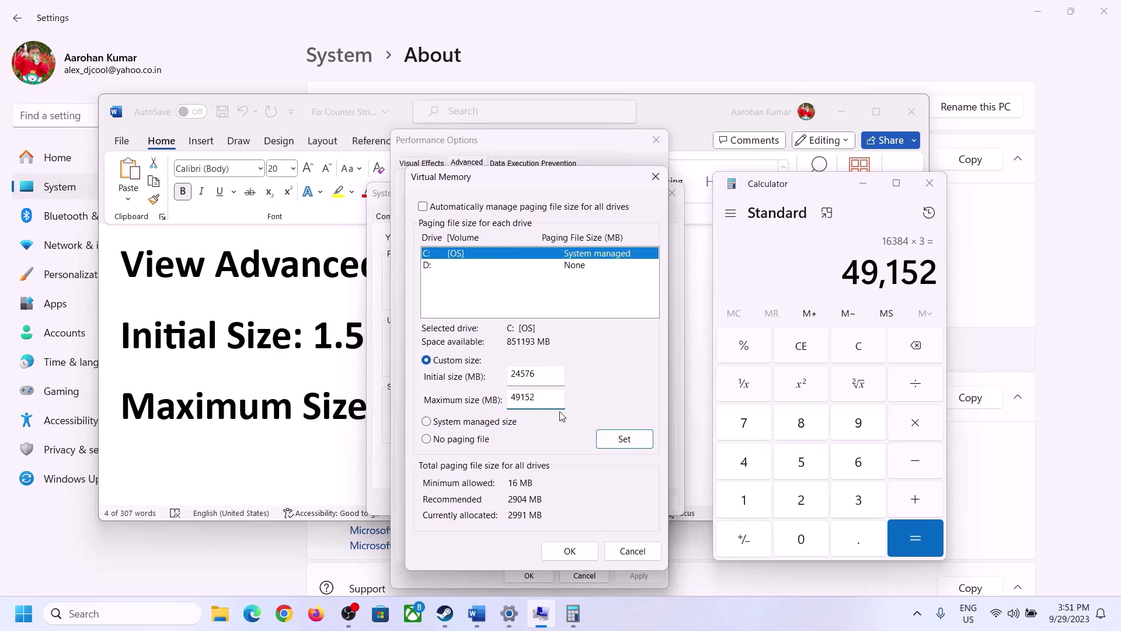
left_click(624, 439)
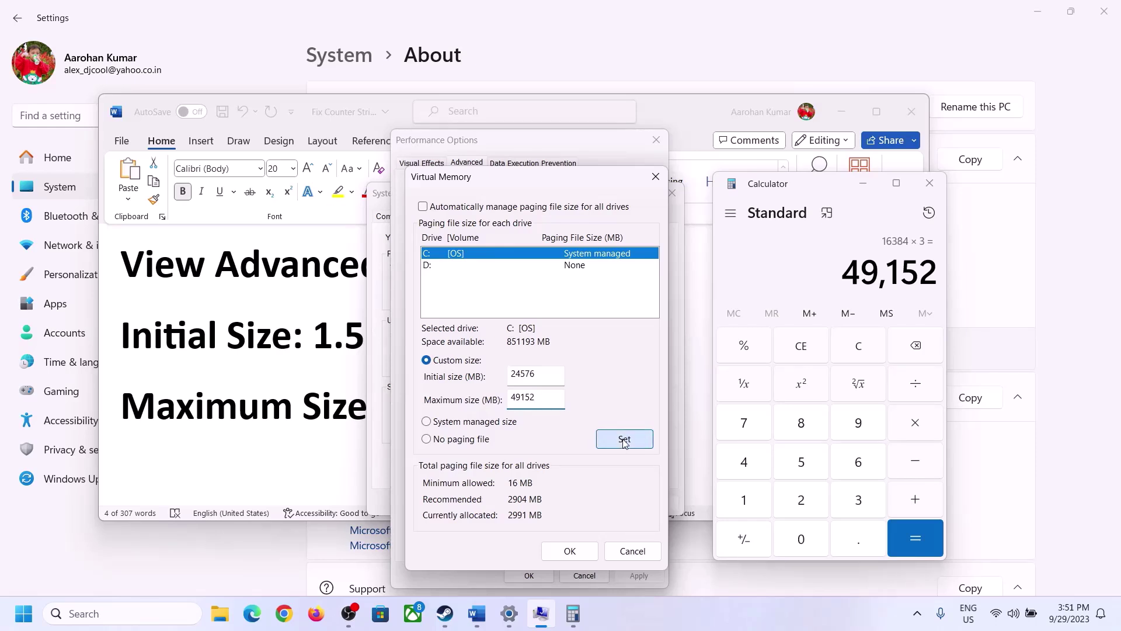
left_click(572, 550)
left_click(677, 359)
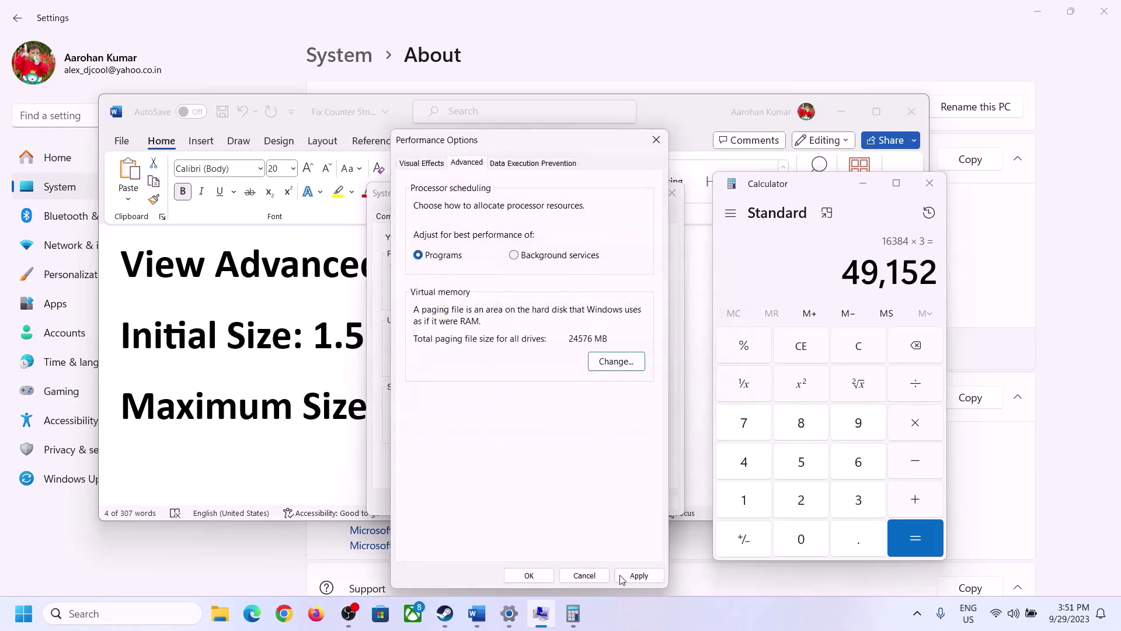
Accept the Performance Options and System Properties dialogs, and dismiss the restart prompt without restarting.
left_click(529, 575)
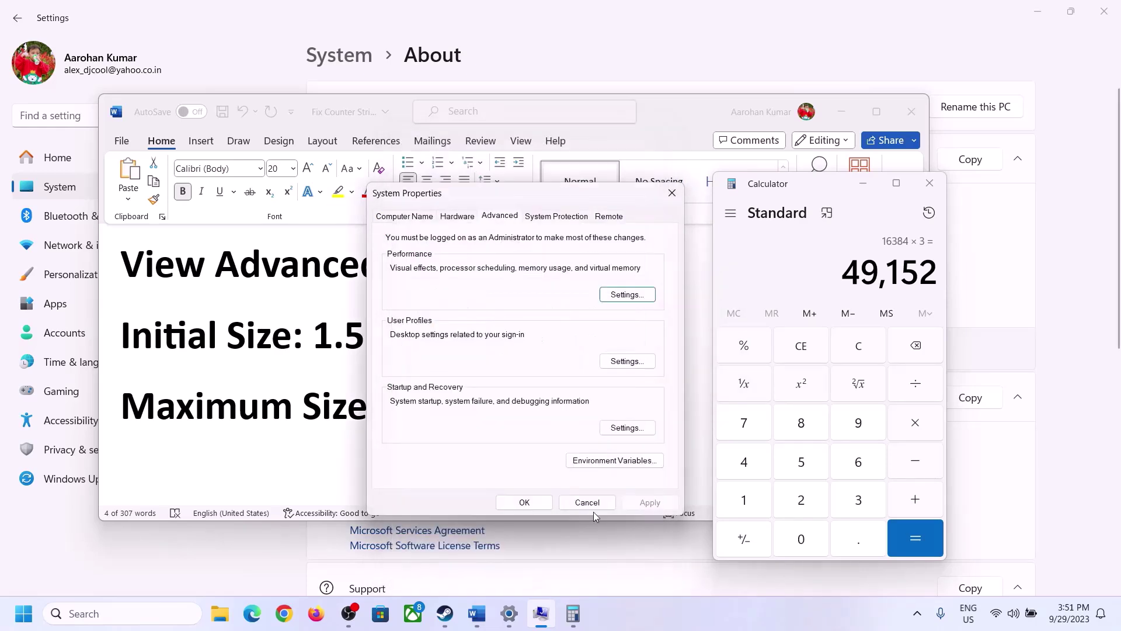
left_click(521, 501)
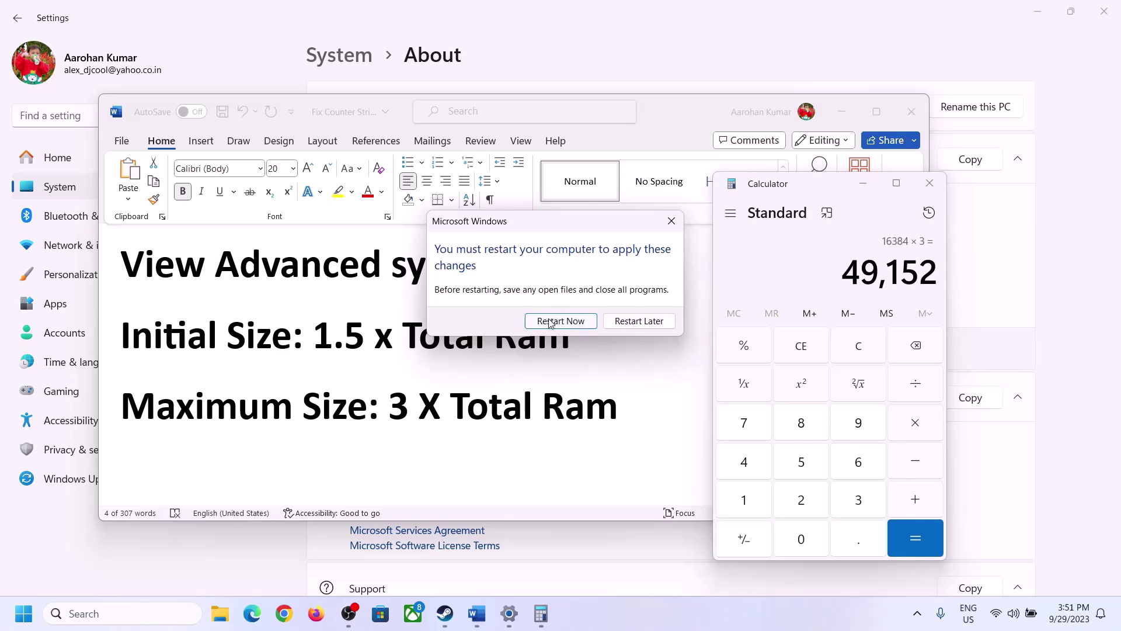
left_click(671, 220)
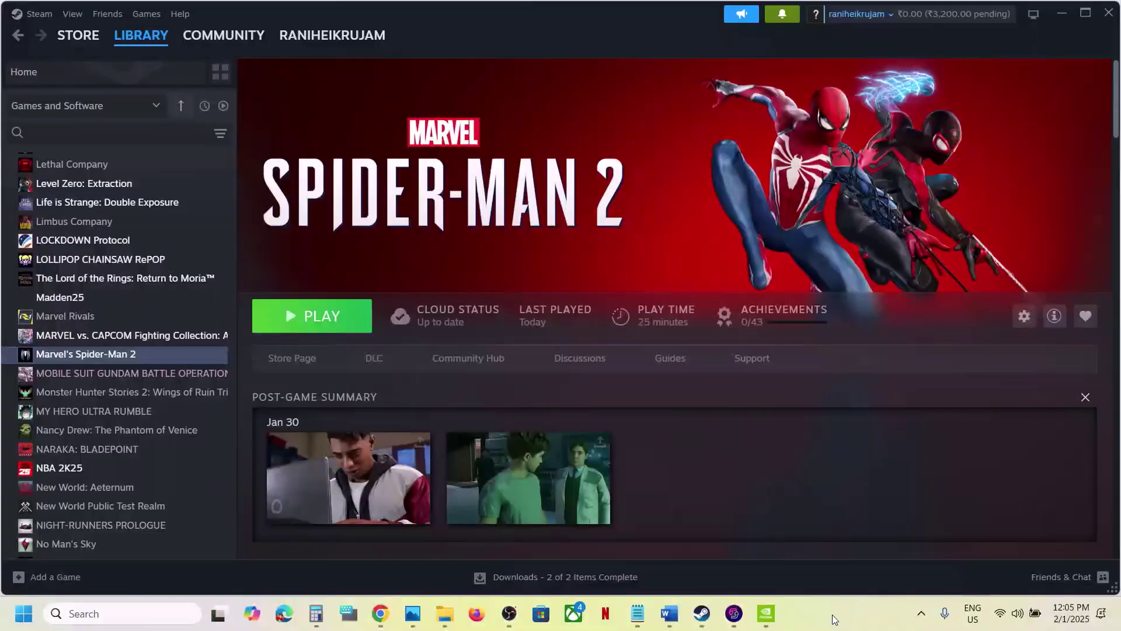
Switch to the Word document, highlight "Update BIOS" in Step 24, and check the laptop's battery charge.
left_click(669, 613)
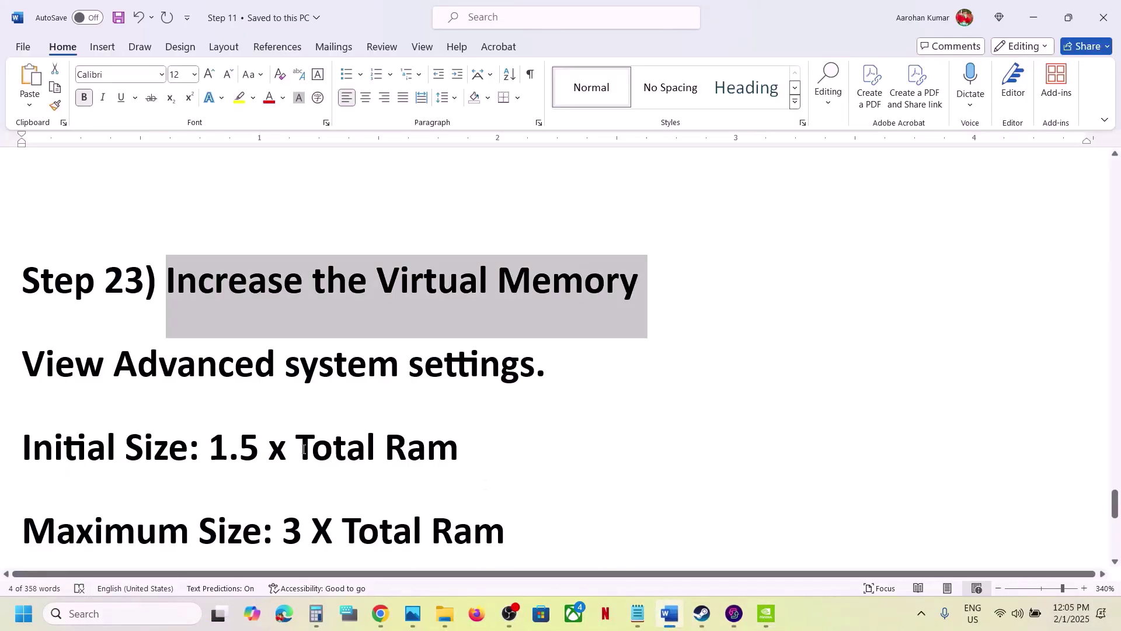
scroll(303, 449, "down", 5)
scroll(303, 448, "up", 3)
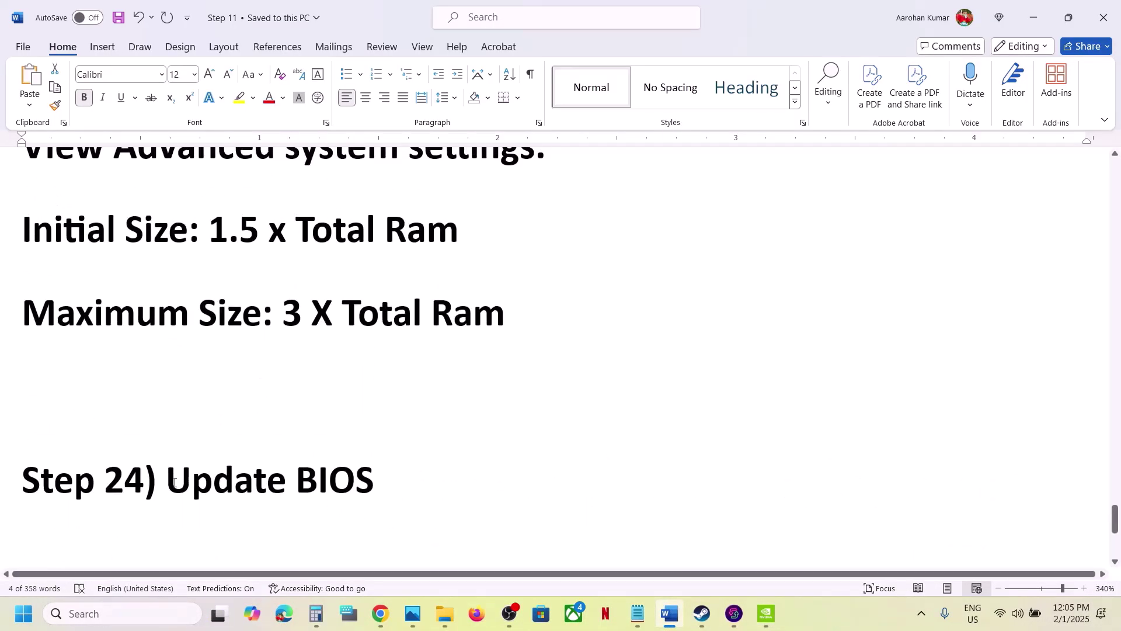
left_click_drag(169, 474, 376, 469)
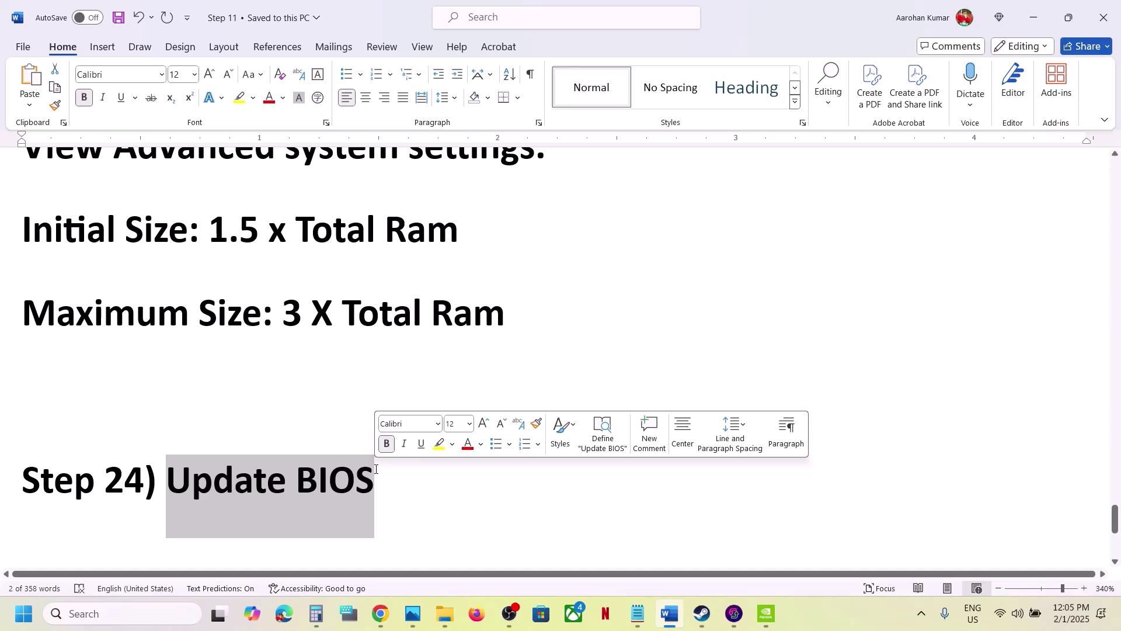
scroll(250, 461, "down", 1)
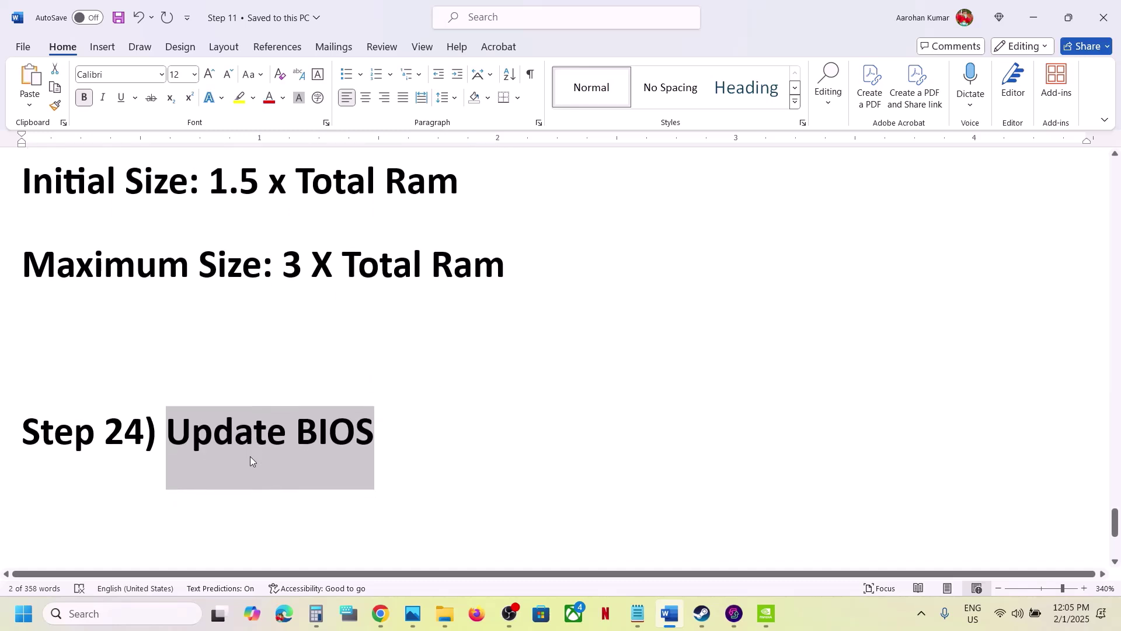
left_click(1010, 613)
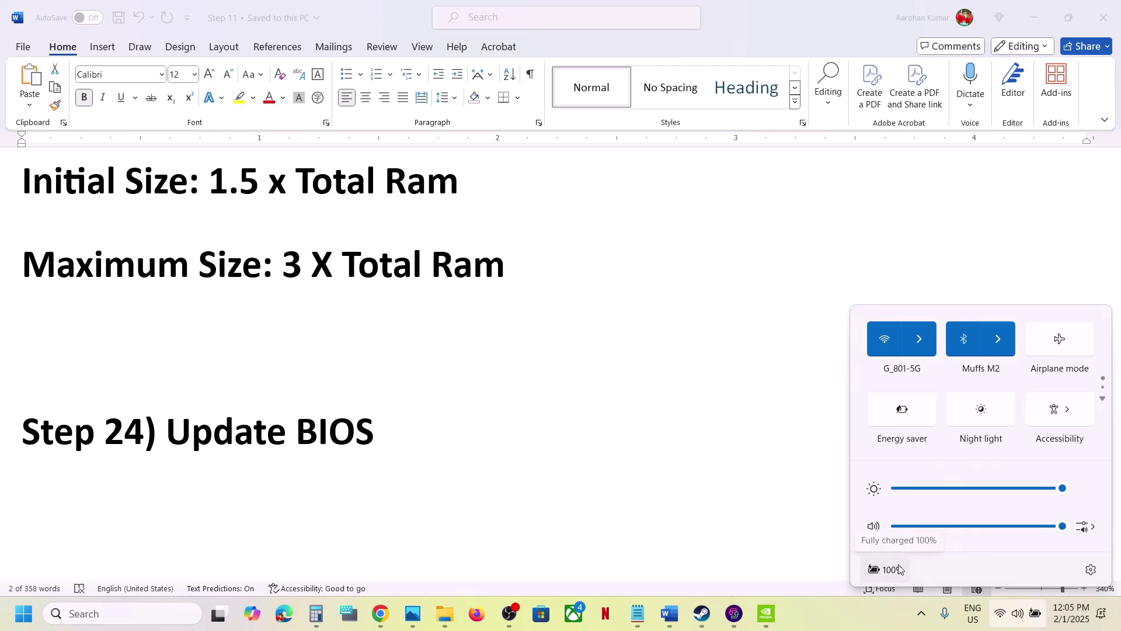
left_click(412, 457)
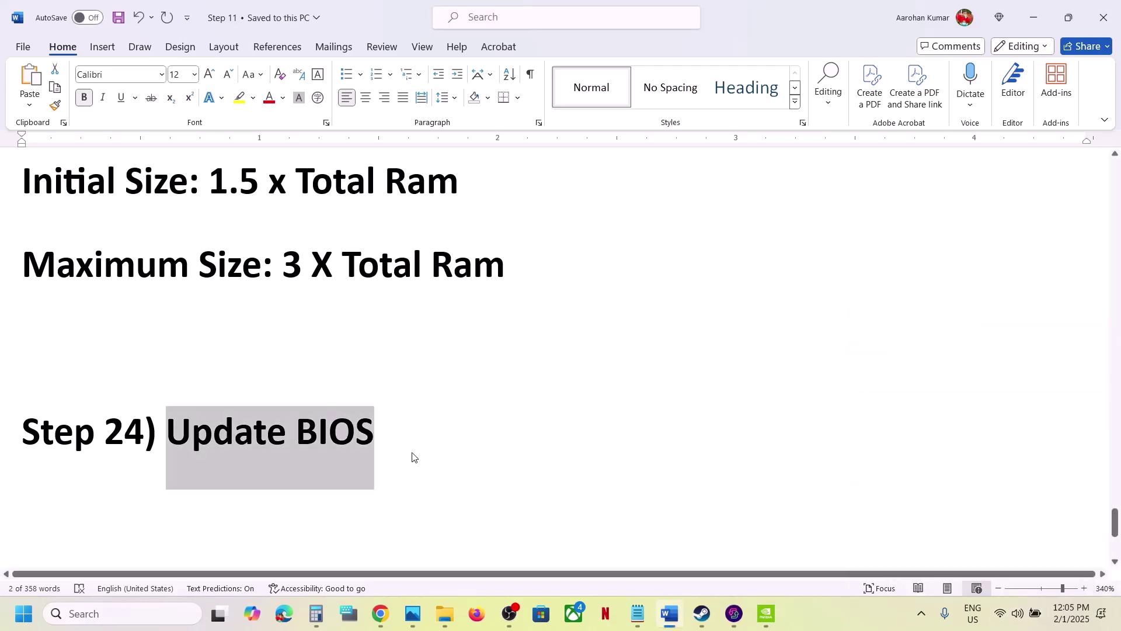
Highlight the full Step 25 instructions on uninstalling and reinstalling the game, then clear the selection.
scroll(412, 457, "down", 5)
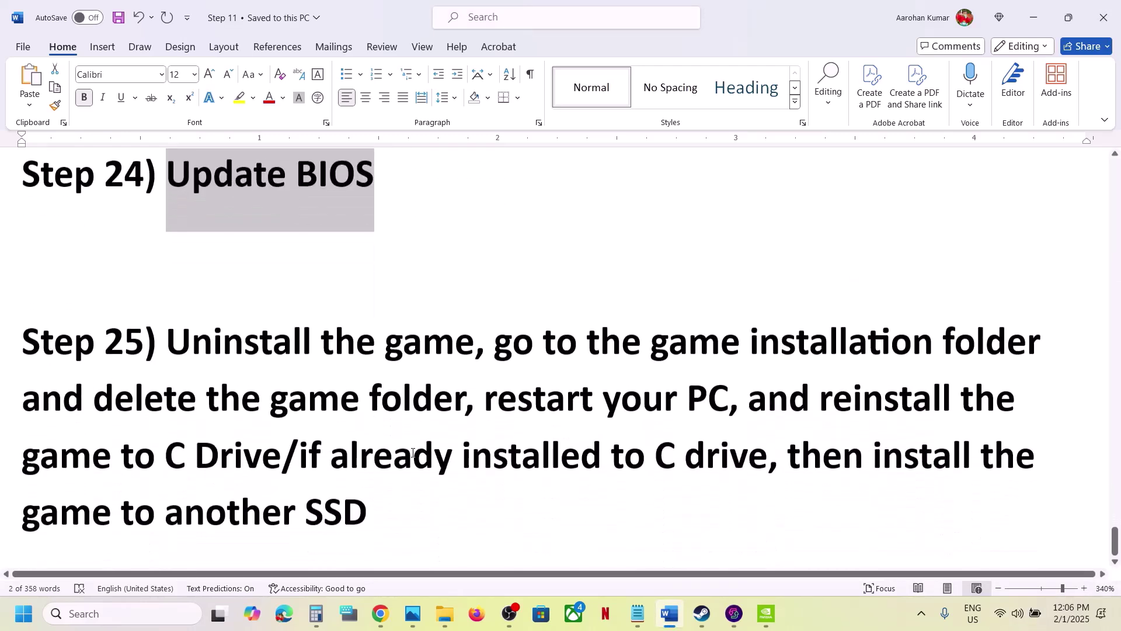
left_click_drag(174, 326, 395, 492)
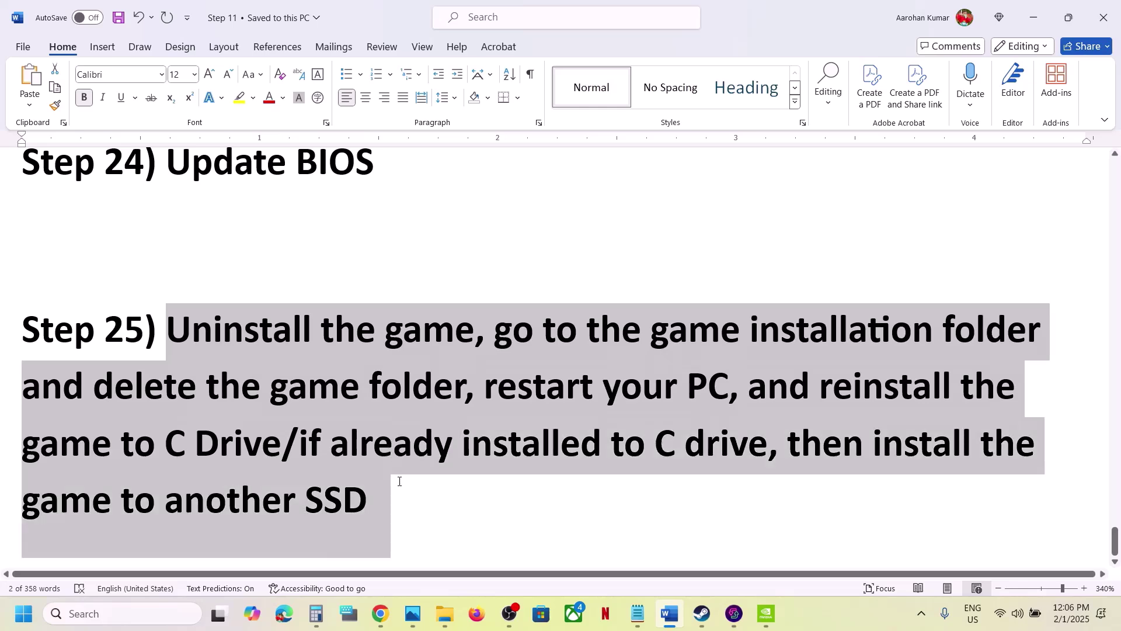
left_click(689, 553)
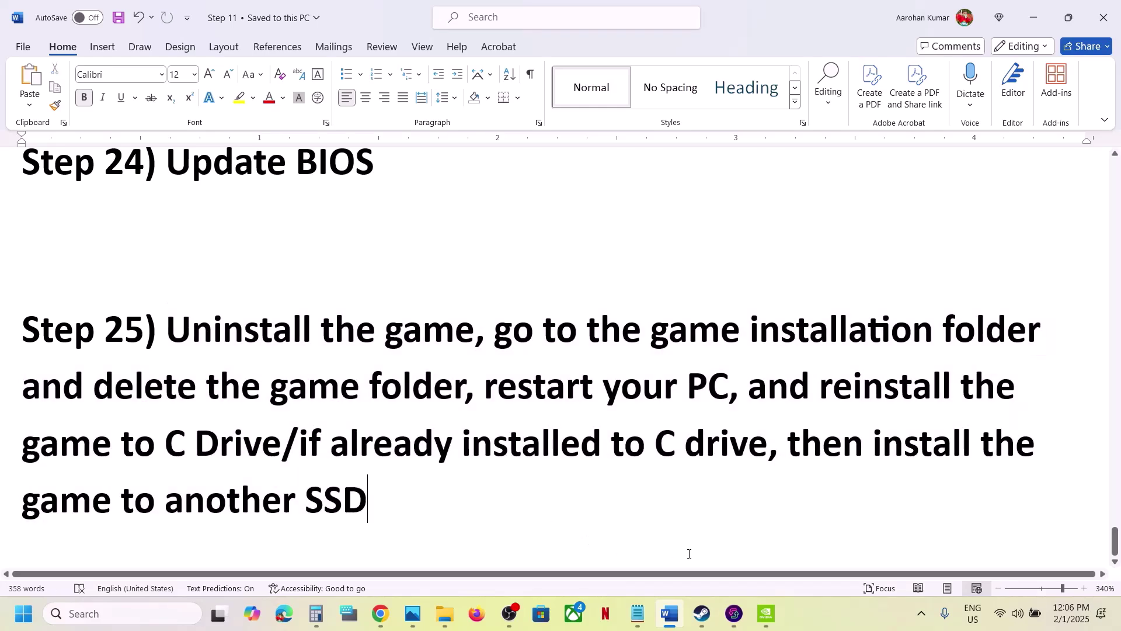
Switch to Steam and display the management options, including Uninstall, for Marvel's Spider-Man 2 in the library.
left_click(702, 613)
right_click(115, 358)
mouse_move(164, 441)
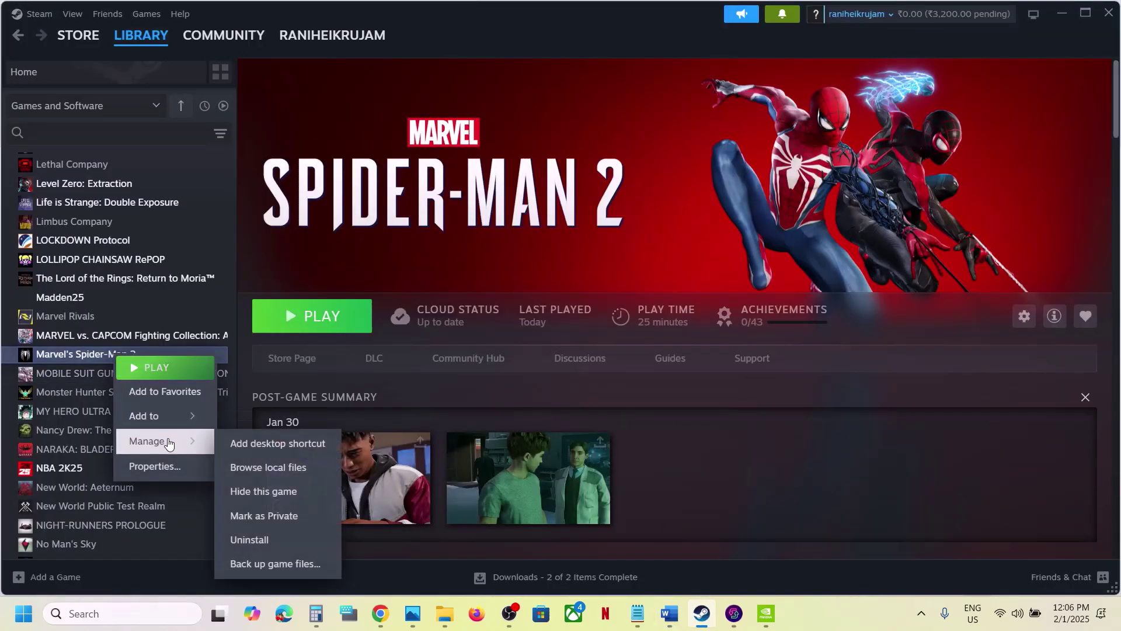
Highlight Step 25's passages on deleting the game folder, reinstalling to C drive and using another SSD in Word, and return to Steam.
left_click(669, 613)
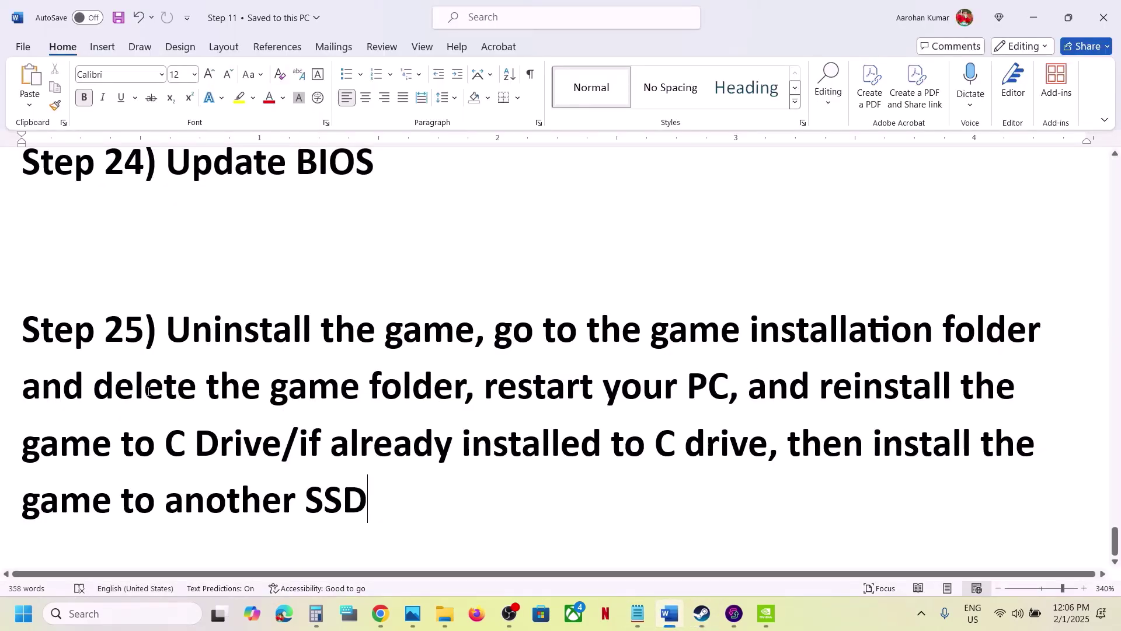
left_click_drag(93, 386, 599, 388)
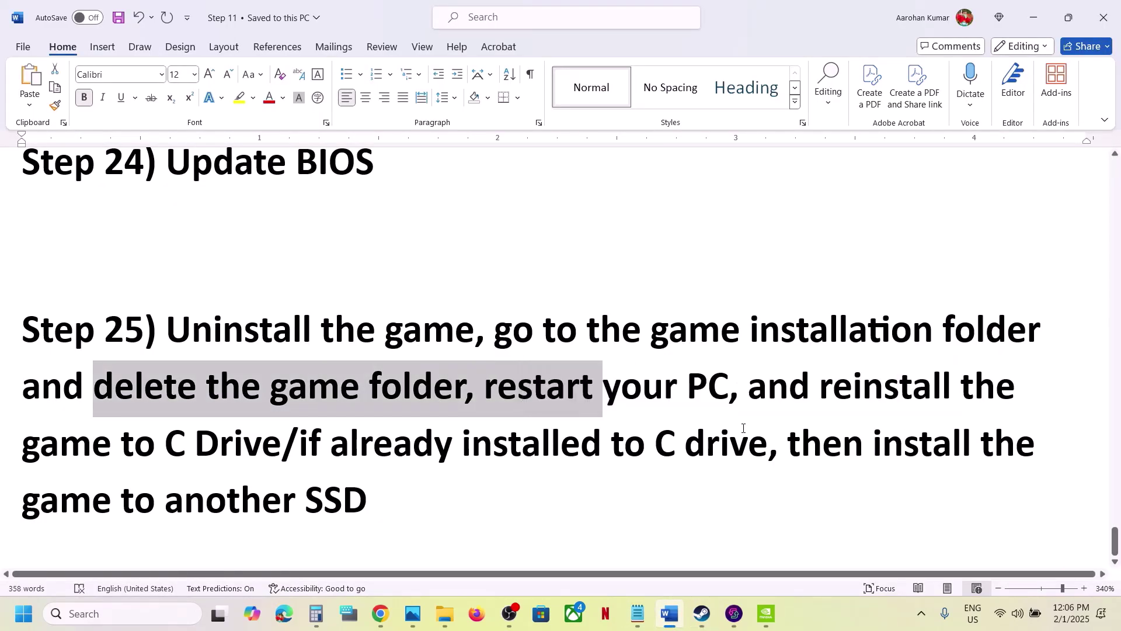
left_click(746, 450)
left_click_drag(853, 386, 281, 448)
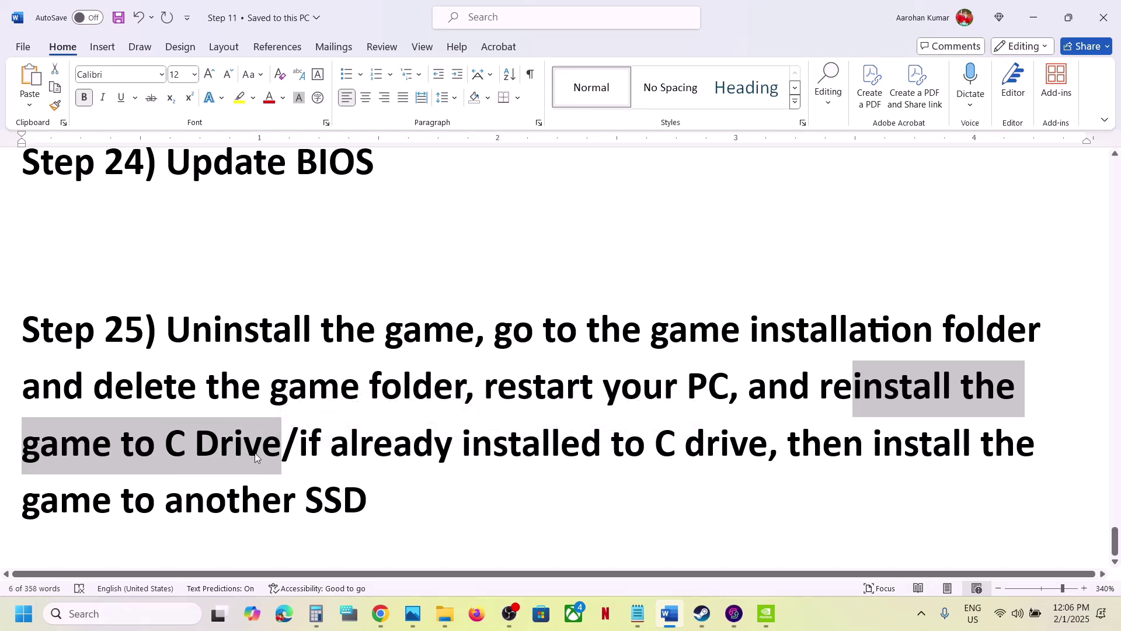
left_click_drag(302, 451, 425, 488)
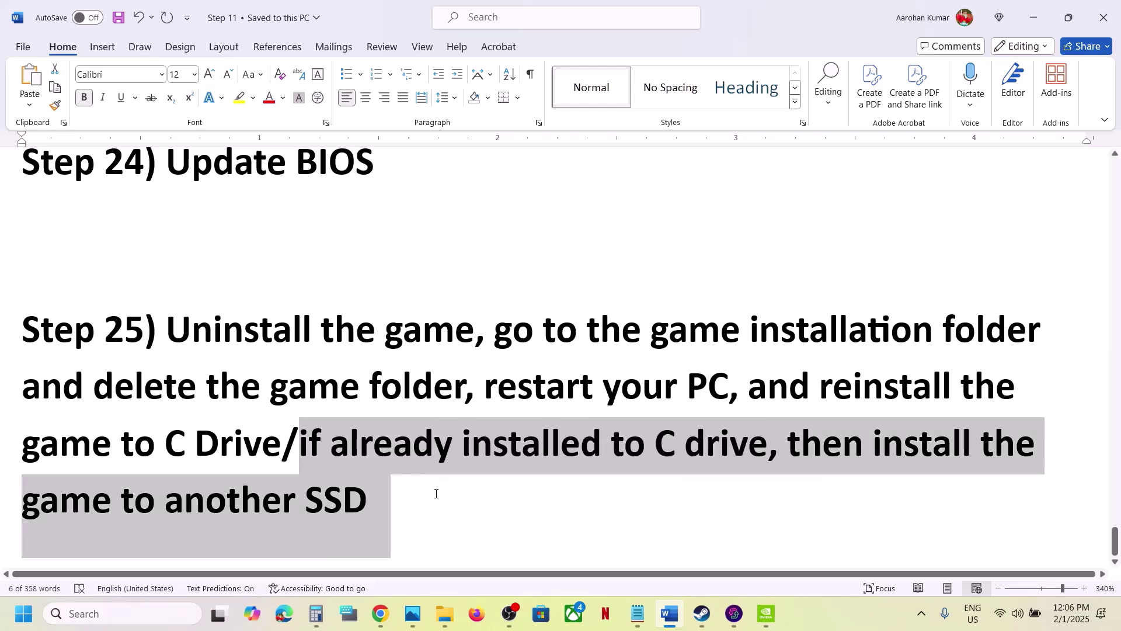
left_click(436, 493)
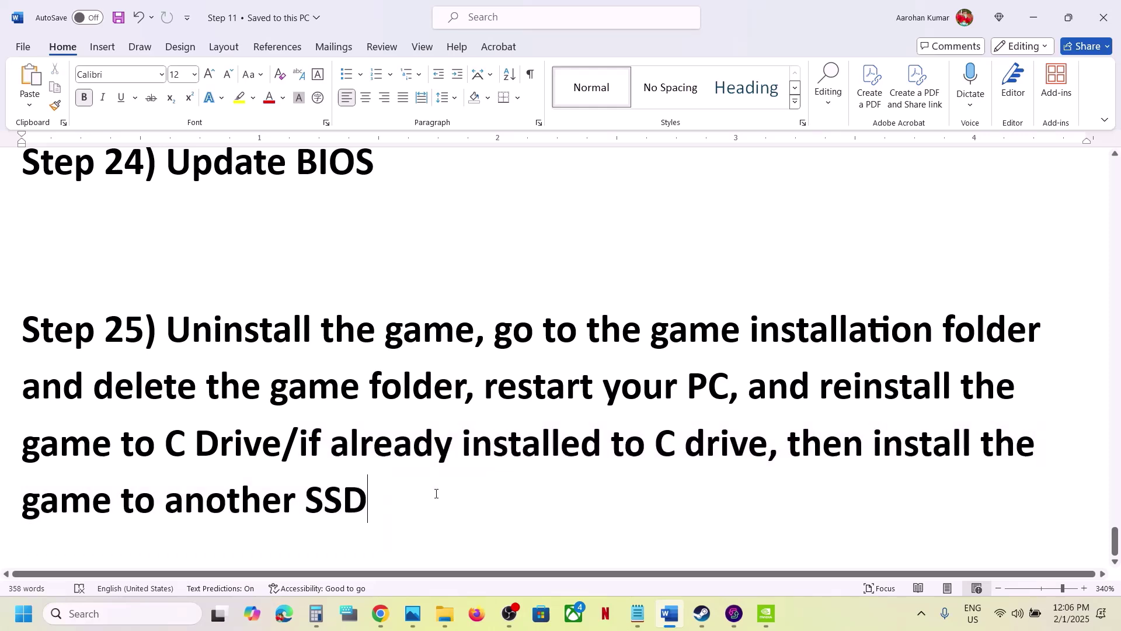
left_click(699, 620)
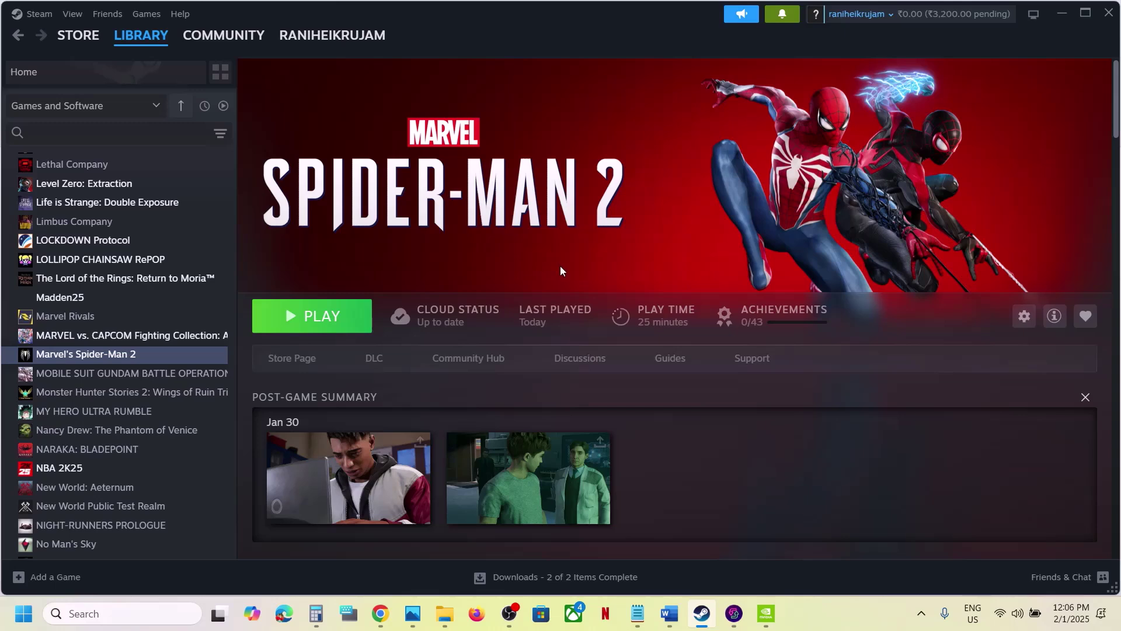